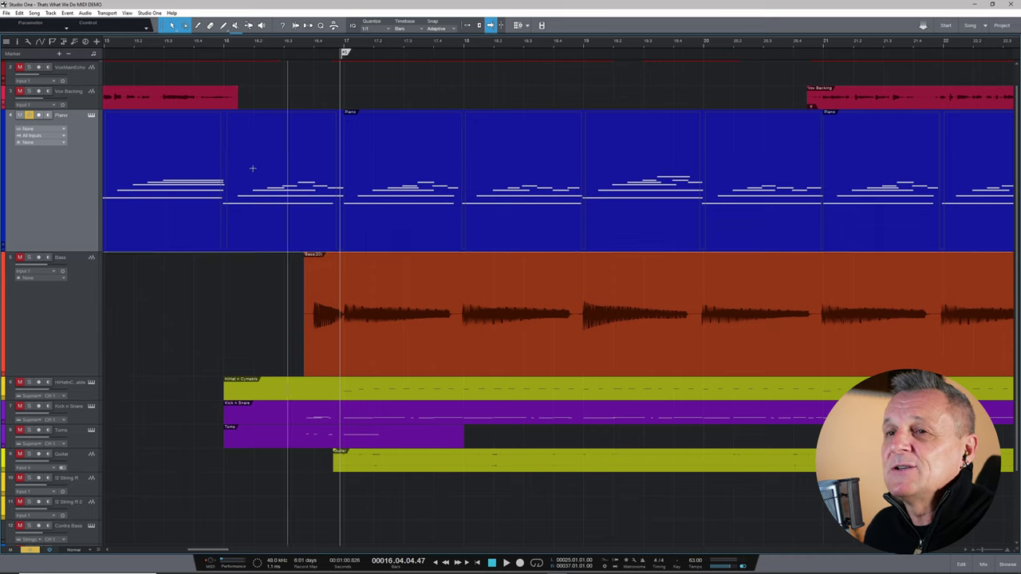
- Play the song from bar 17 with the Bass track selected, and again with the Piano track selected
left_click(55, 312)
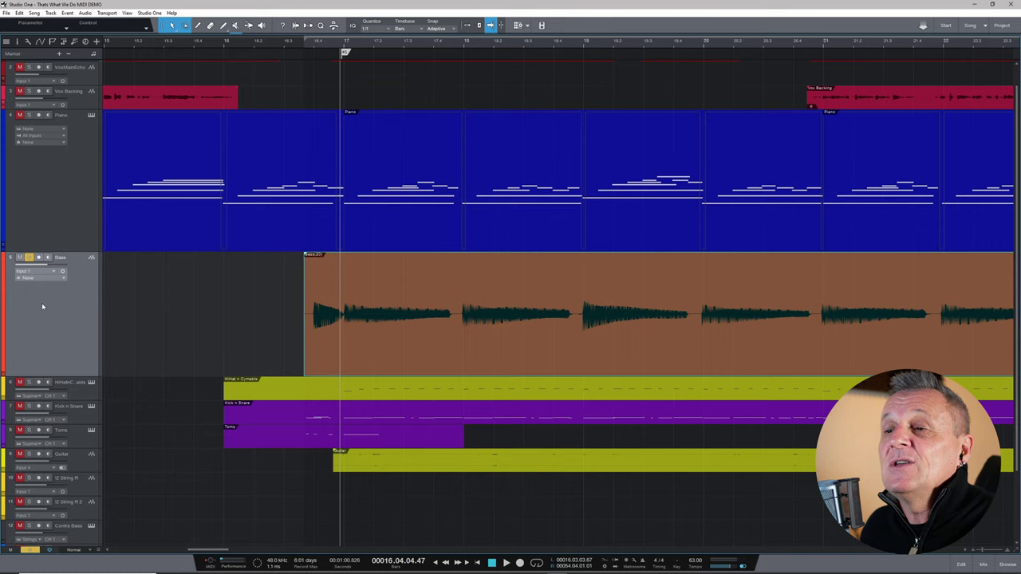
key("space")
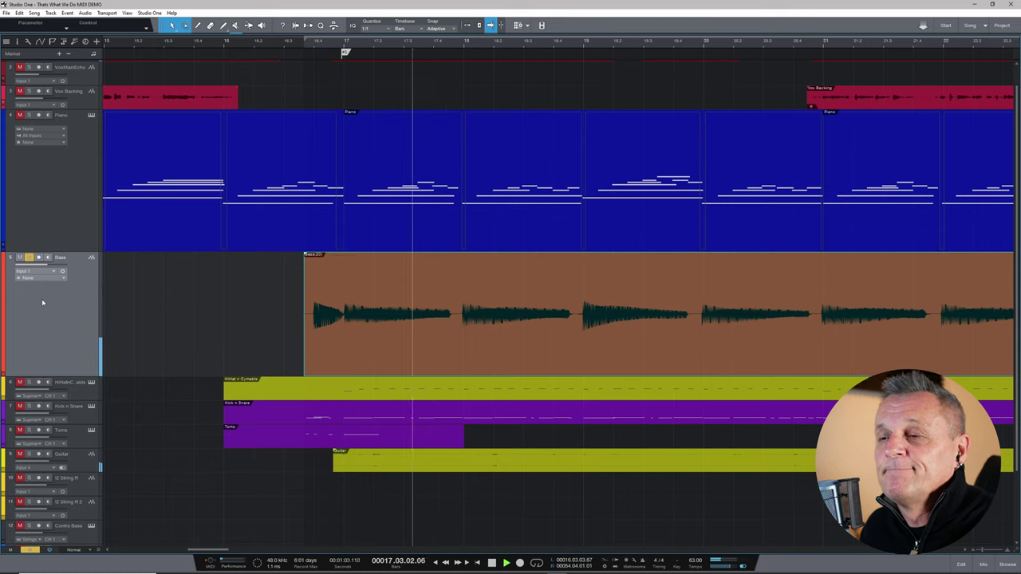
key("space")
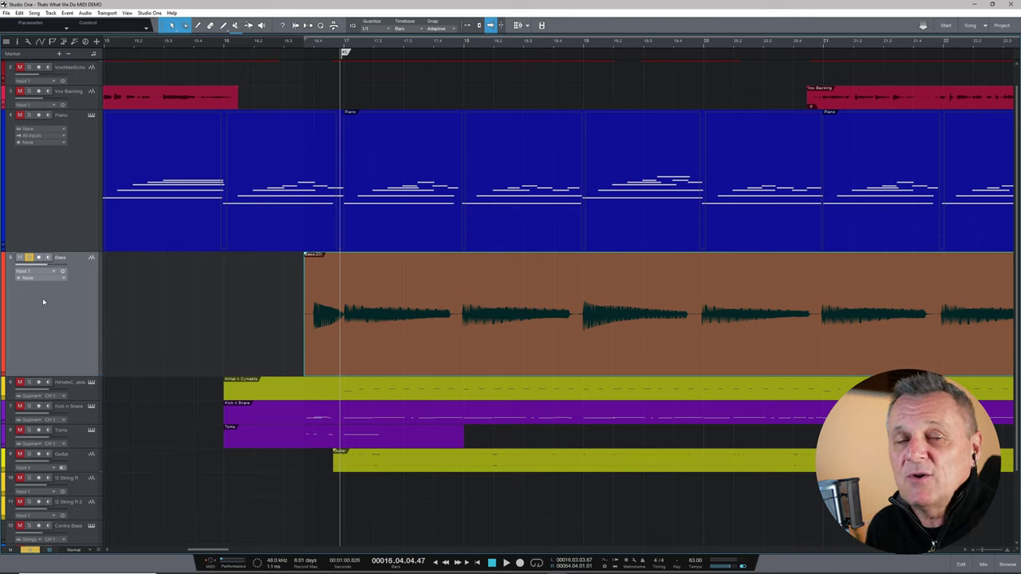
left_click(57, 182)
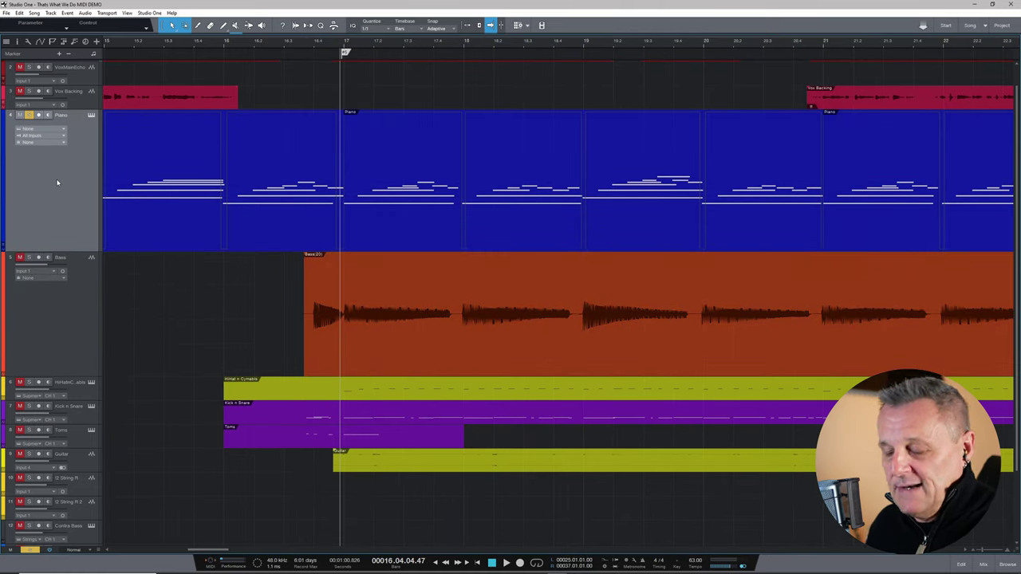
key("space")
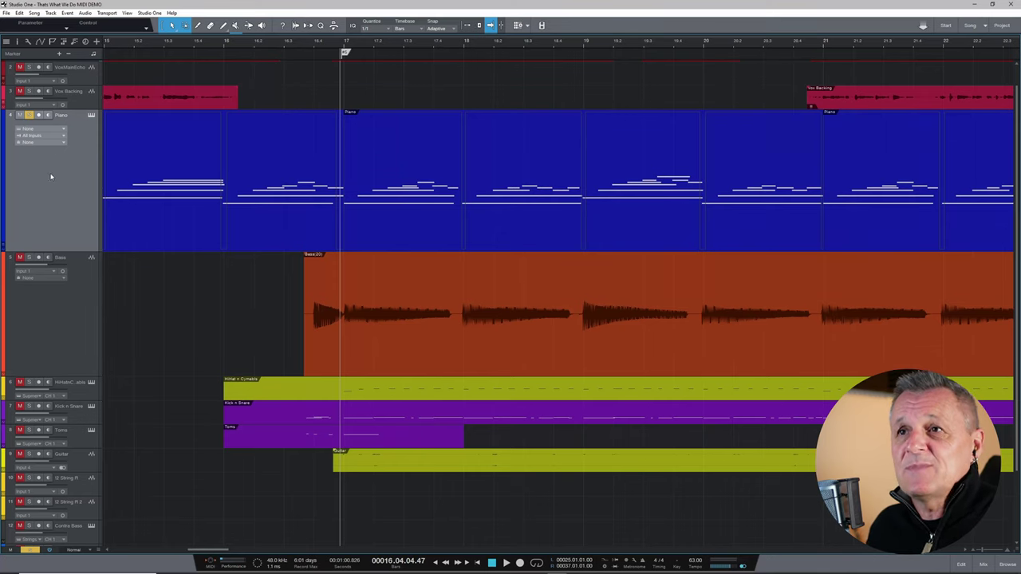
- Assign Pianoteq 6 STAGE as the Piano track's instrument and play the song back to hear it
left_click(40, 130)
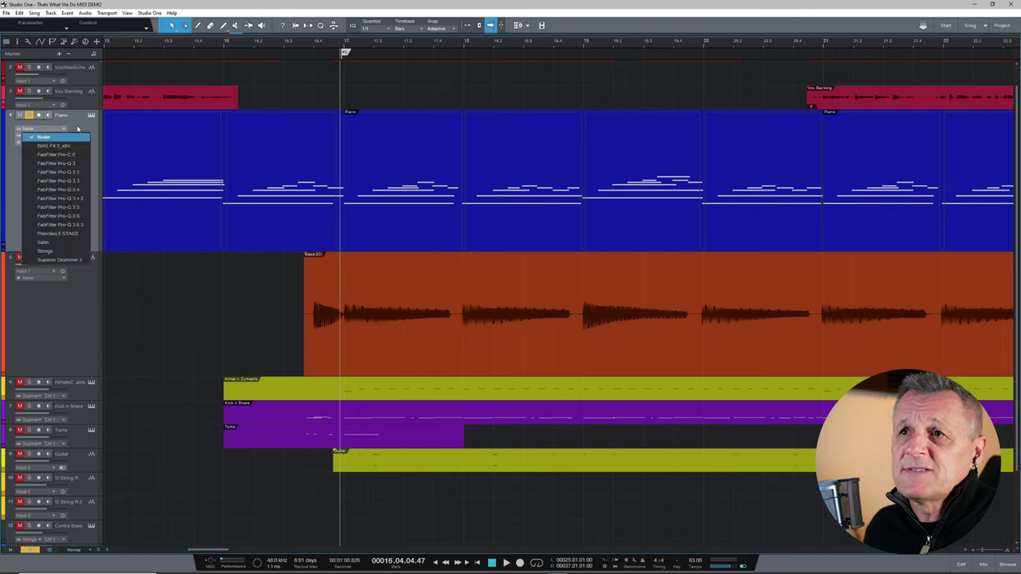
left_click(40, 235)
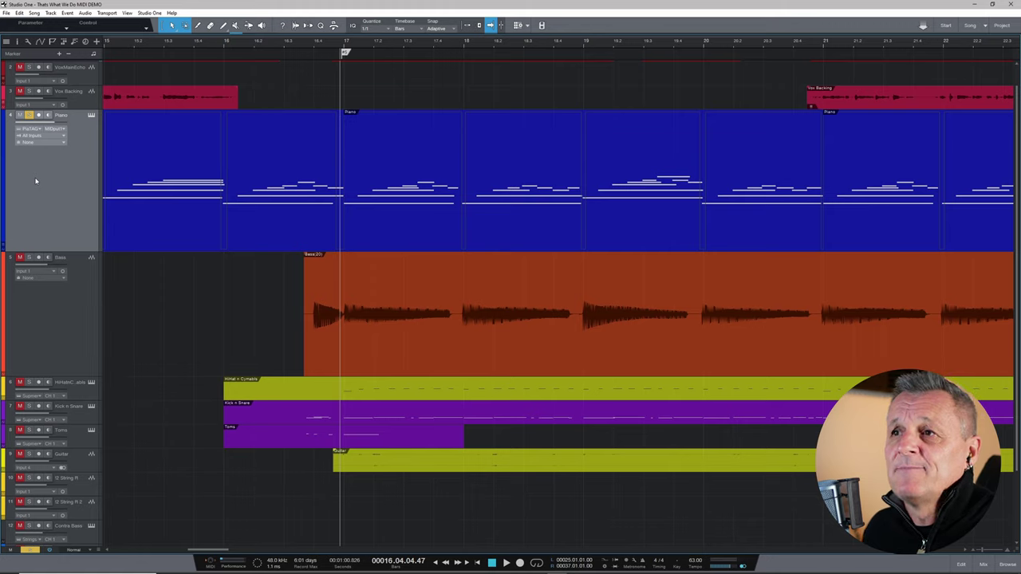
key("space")
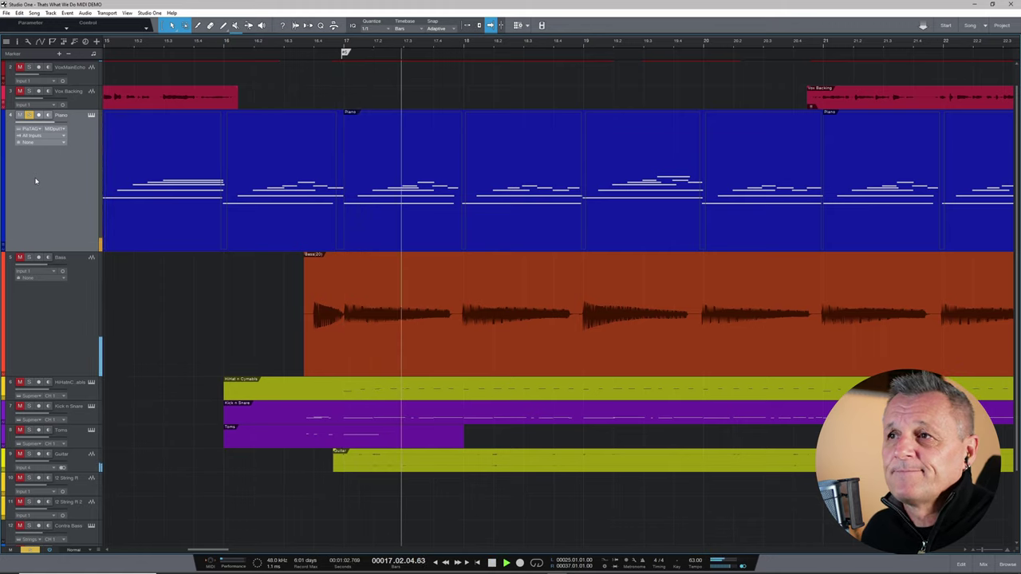
key("space")
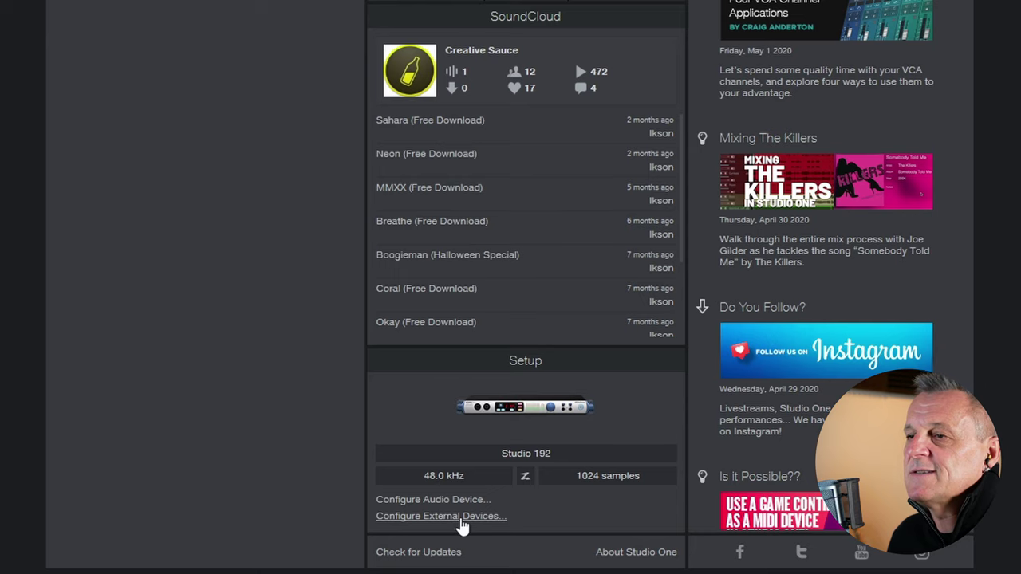
- Add the PreSonus Qwerty Keyboard to the external devices
left_click(461, 520)
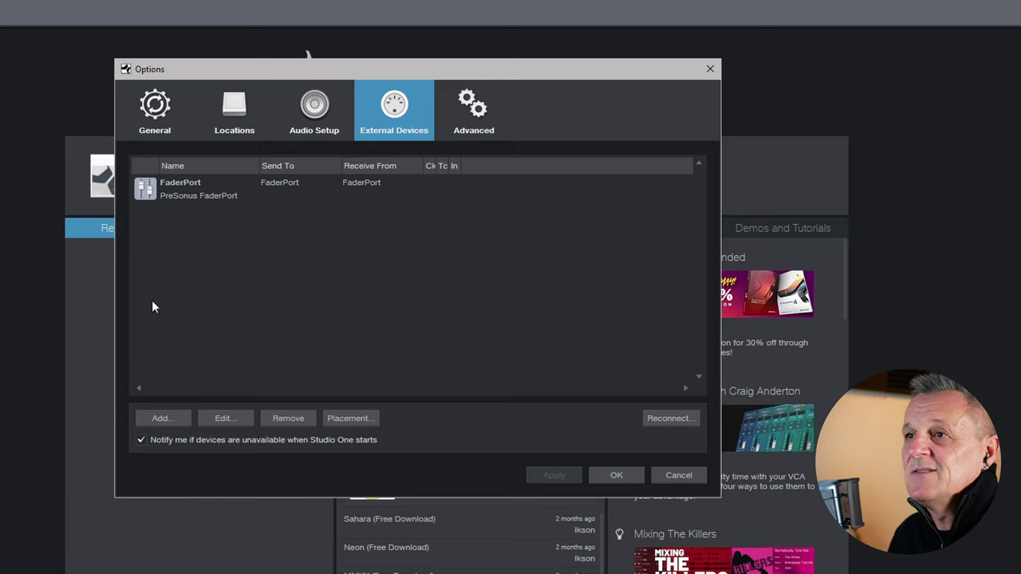
left_click(163, 416)
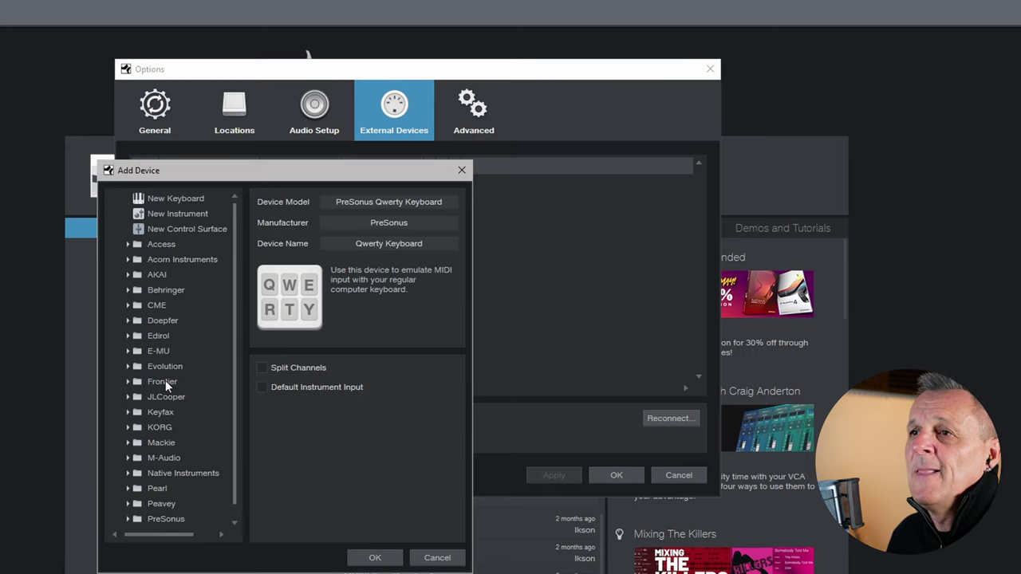
scroll(167, 390, "down", 1)
scroll(127, 518, "up", 1)
left_click(127, 518)
left_click(127, 514)
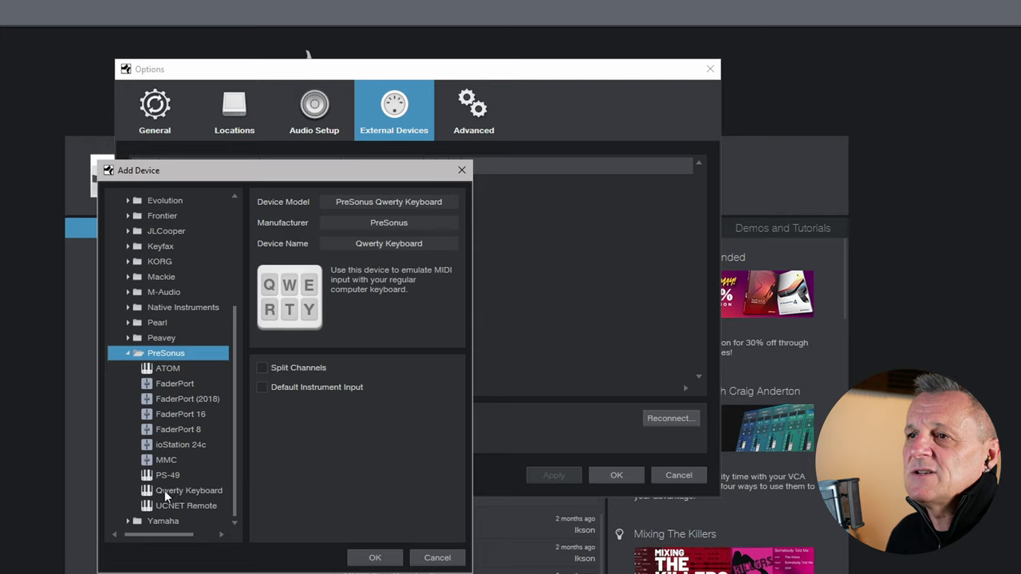
left_click(164, 490)
left_click(375, 557)
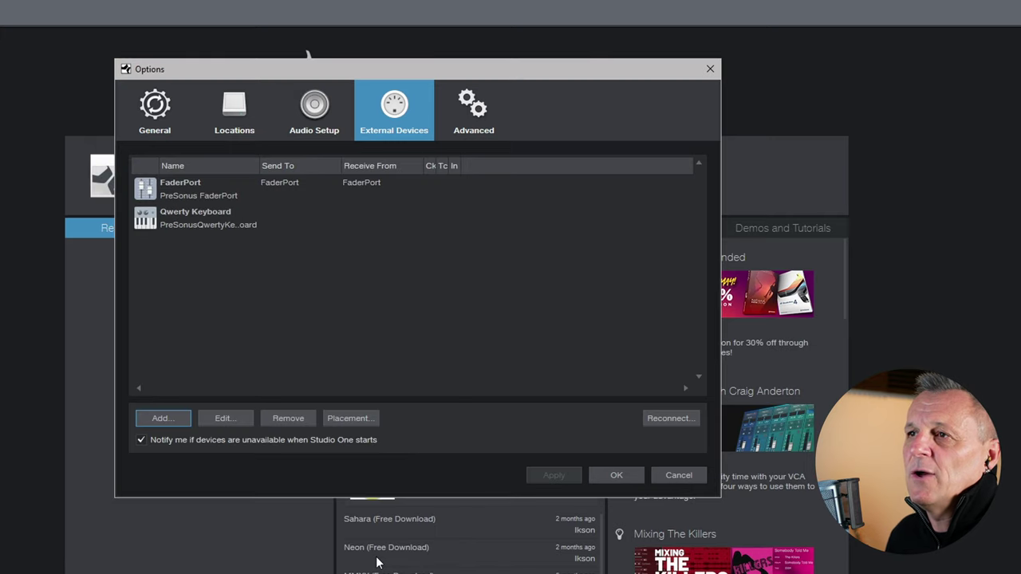
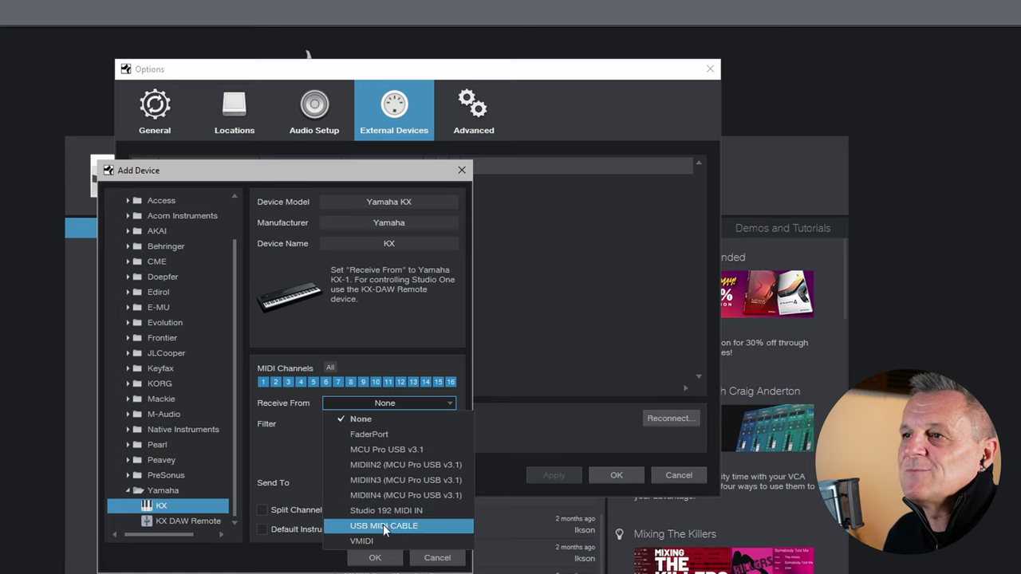
- Add the Yamaha KX keyboard with USB MIDI CABLE as both its Receive From and Send To port
left_click(383, 525)
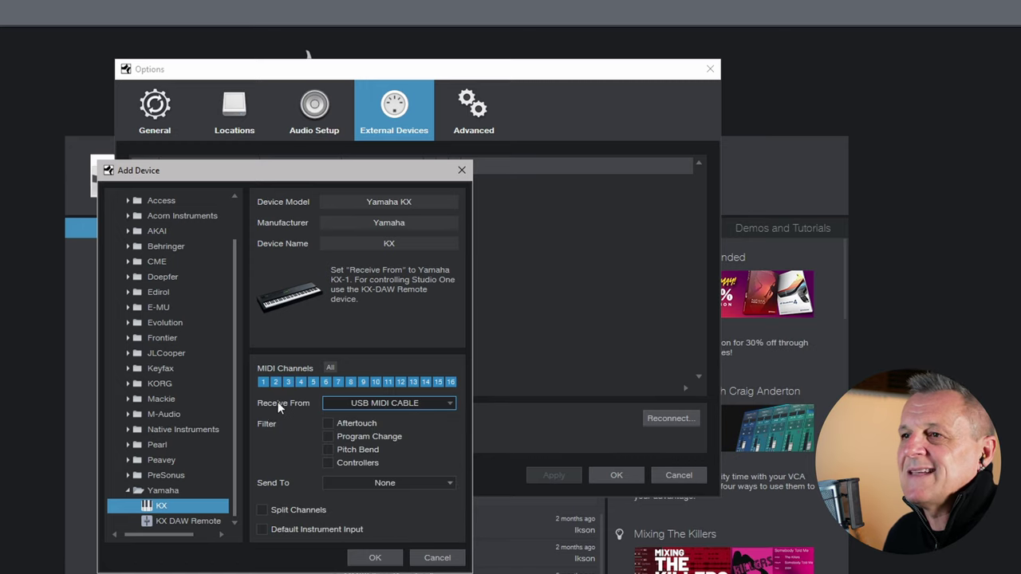
left_click(396, 484)
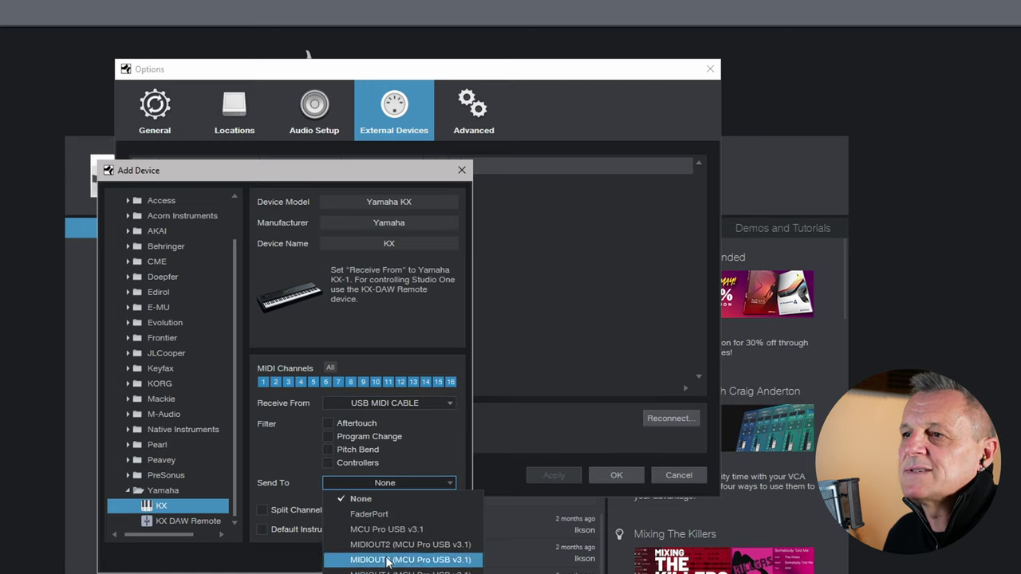
left_click(388, 569)
left_click(376, 558)
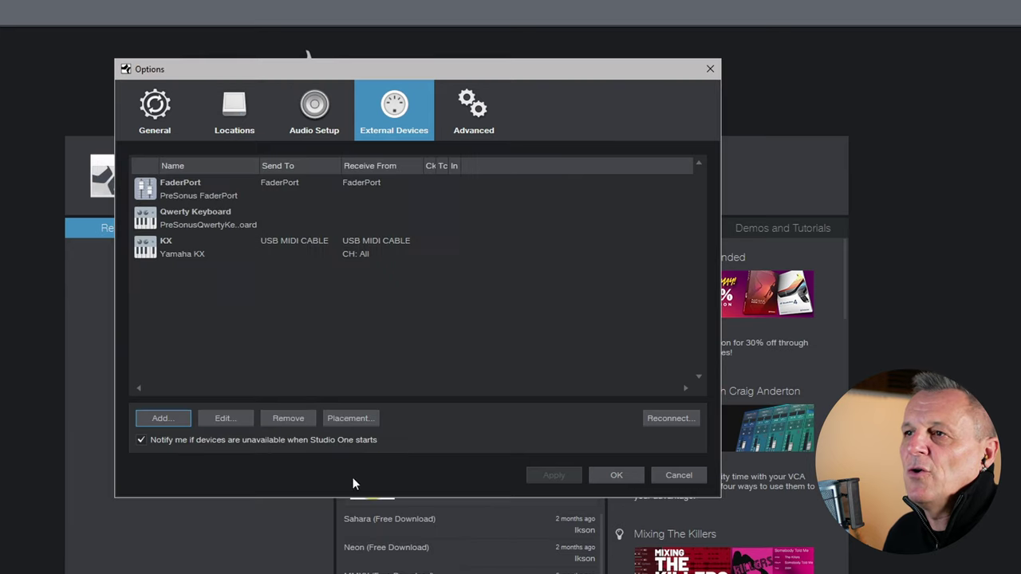
- Examine the generic New Keyboard device's settings and its available Receive From ports without adding the device
left_click(166, 417)
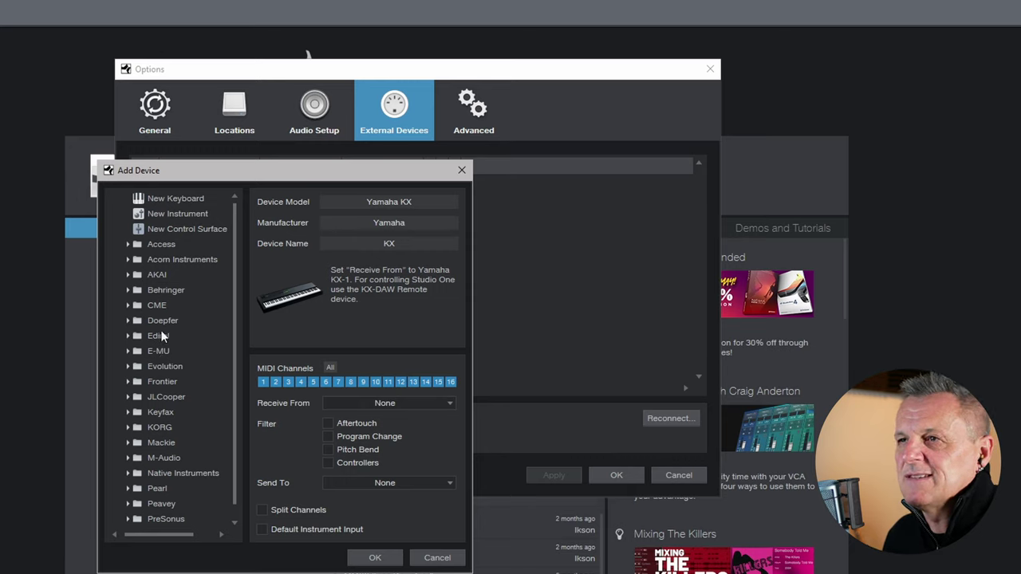
left_click(162, 198)
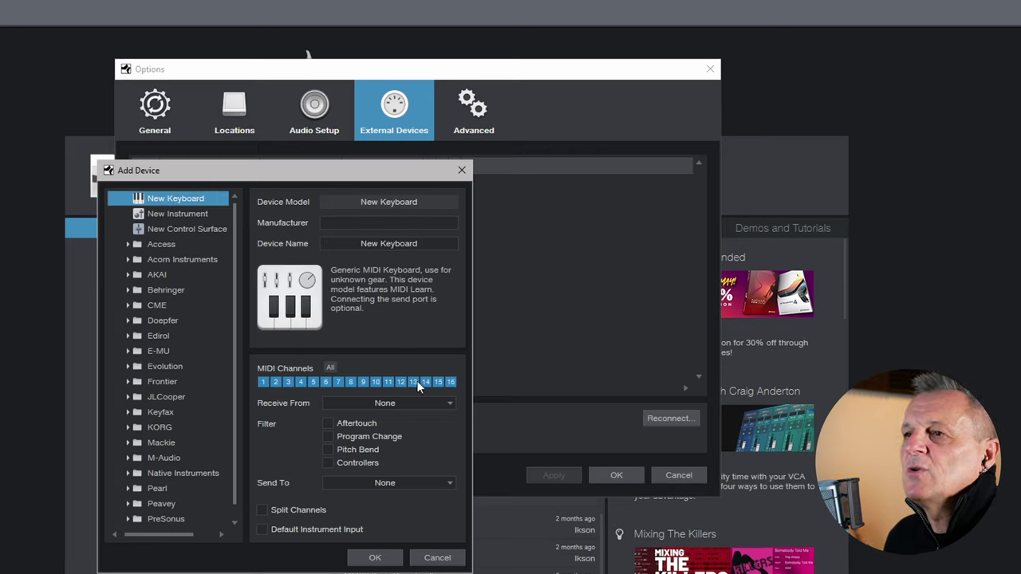
left_click(383, 401)
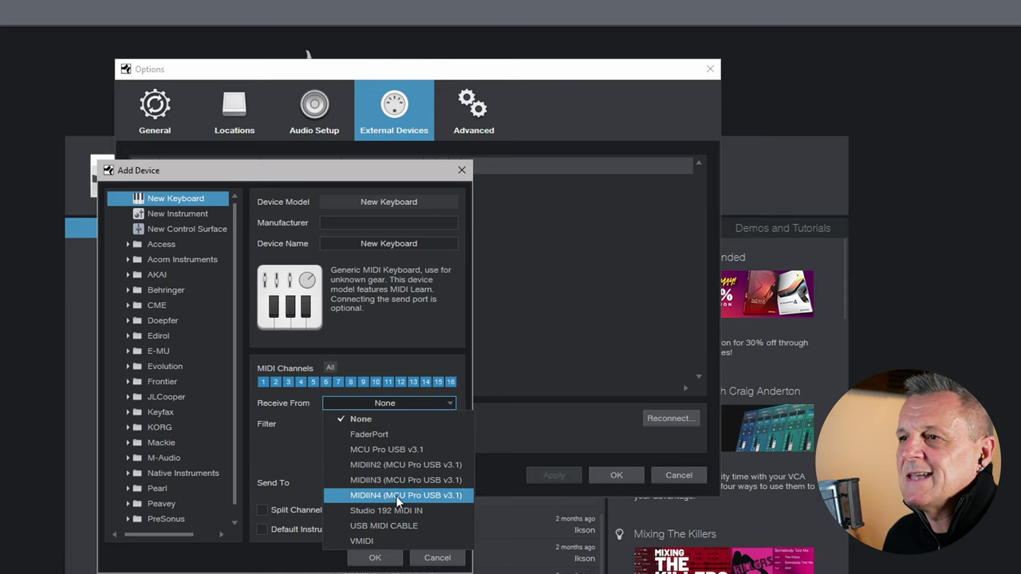
left_click(300, 457)
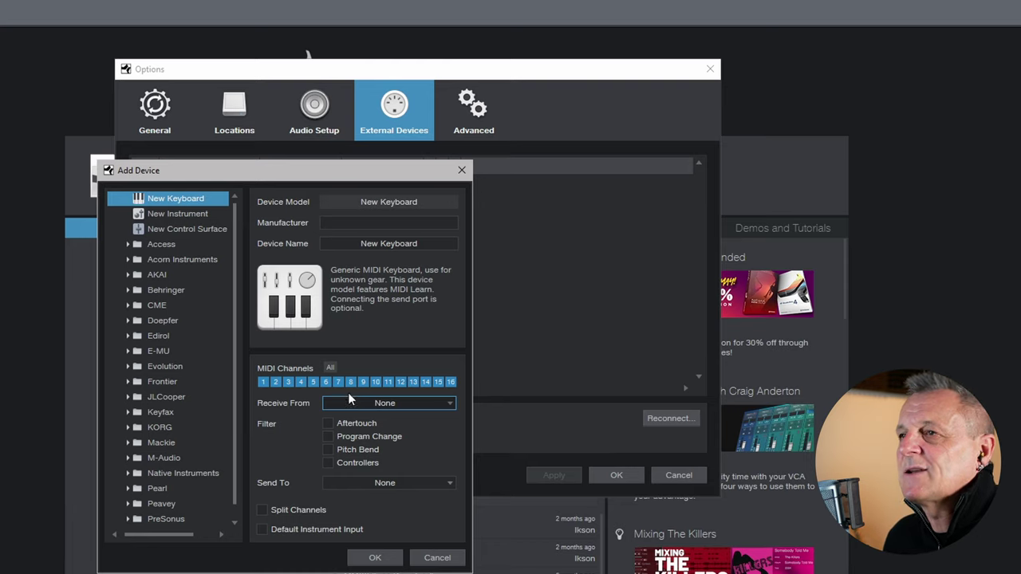
left_click(429, 559)
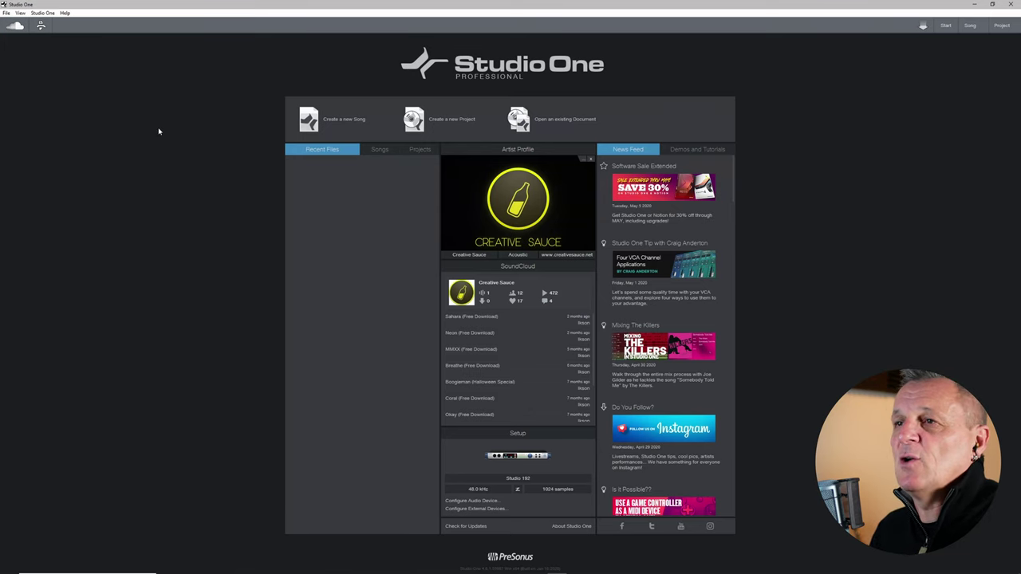
- Create a new empty song titled MIDI
left_click(351, 122)
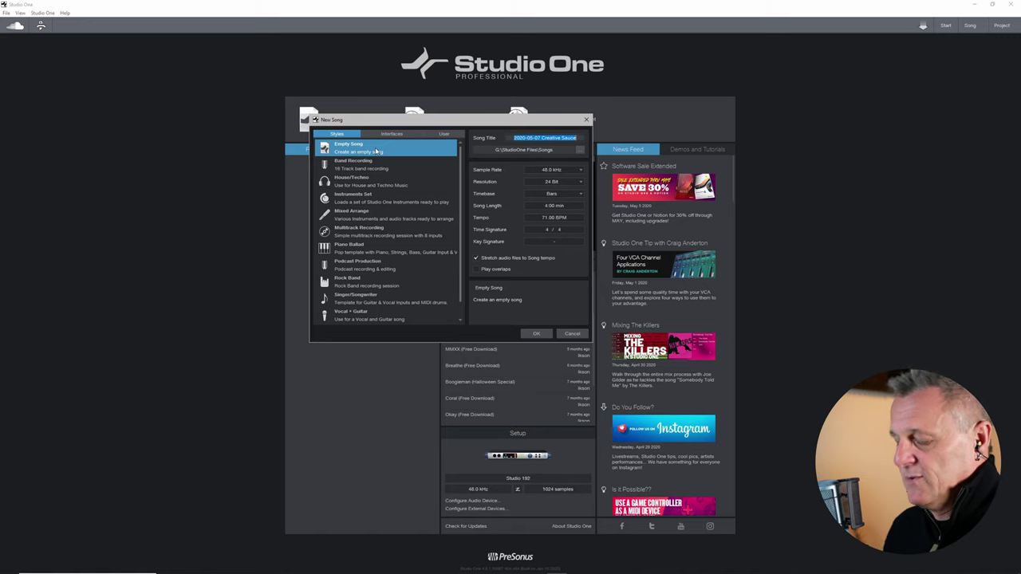
type("MIDI")
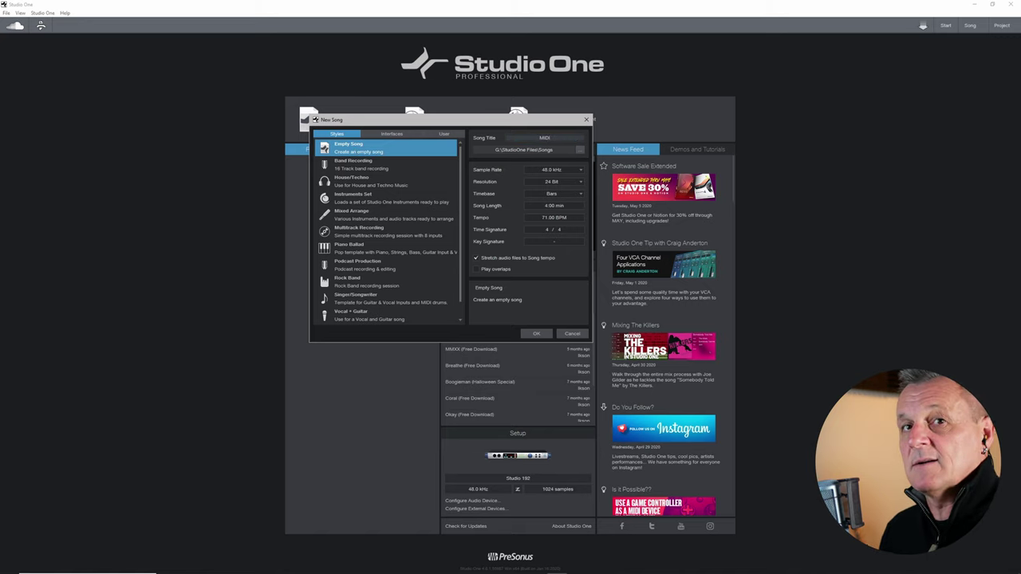
left_click(534, 335)
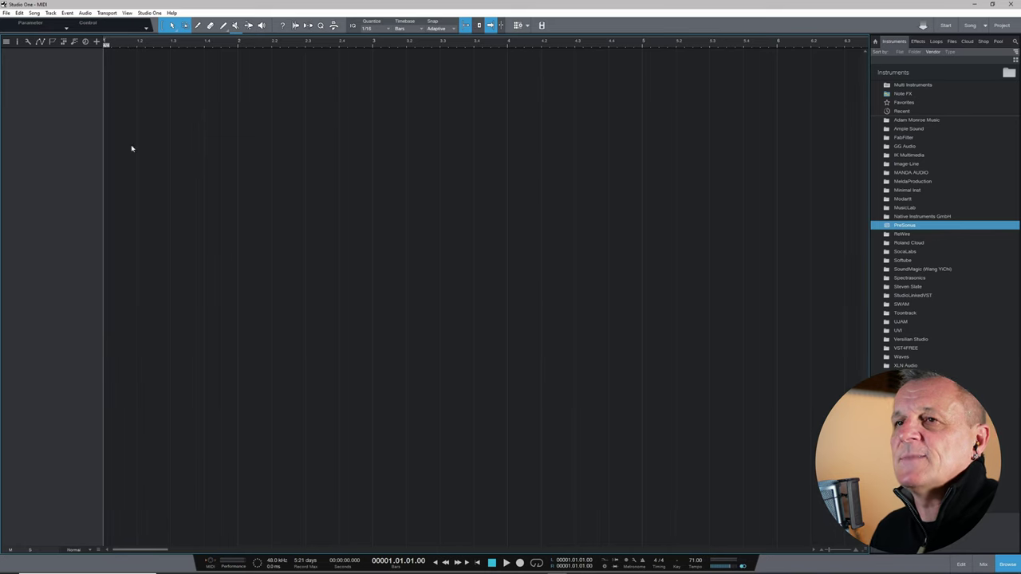
- Try adding an empty instrument track to the song and remove it again
right_click(29, 99)
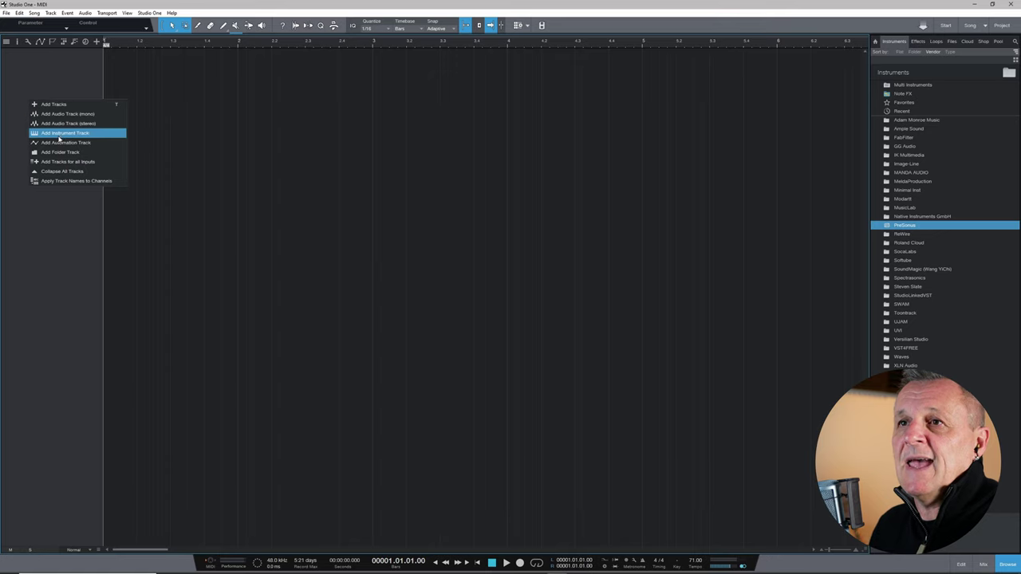
left_click(59, 133)
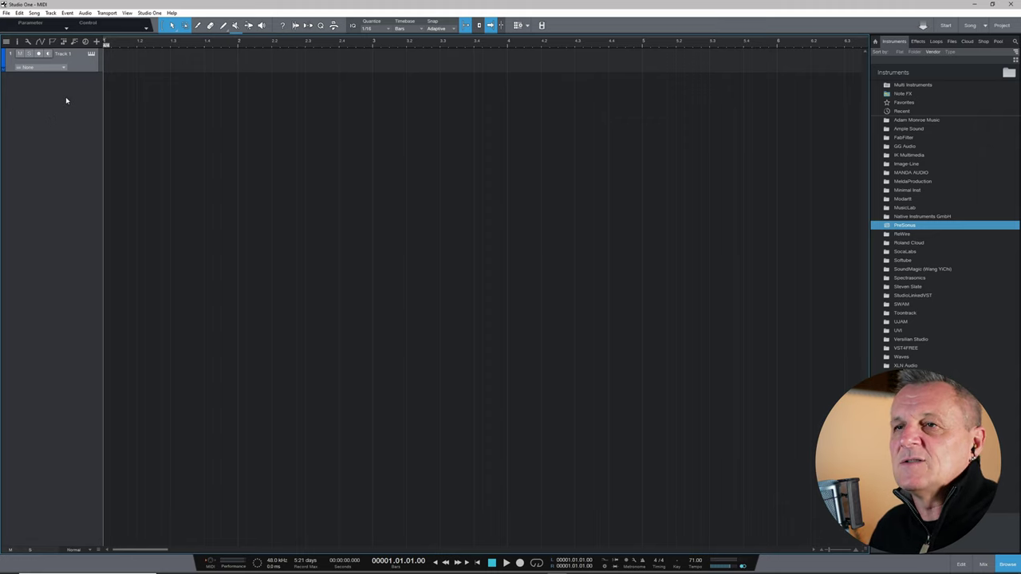
right_click(80, 69)
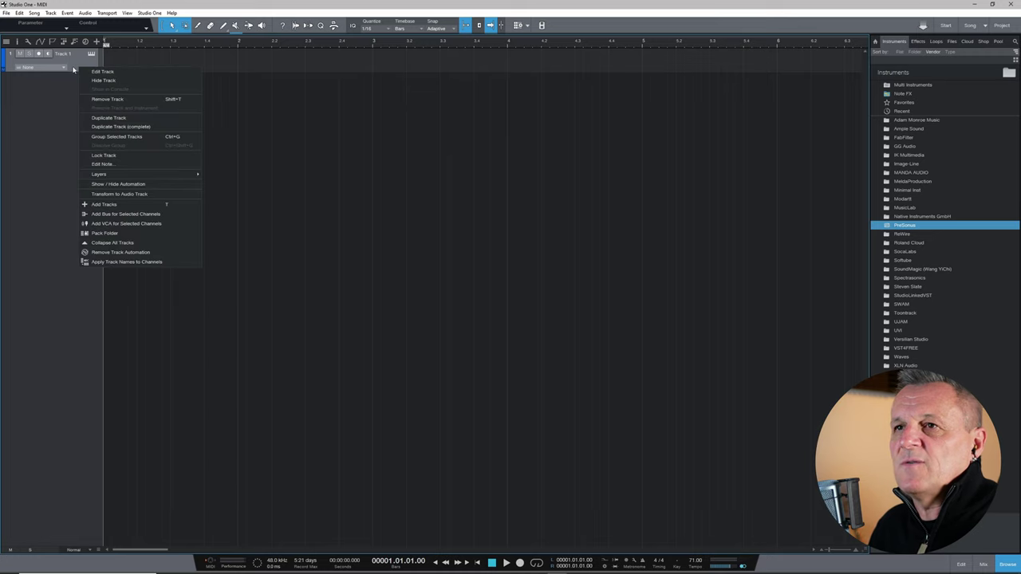
left_click(109, 99)
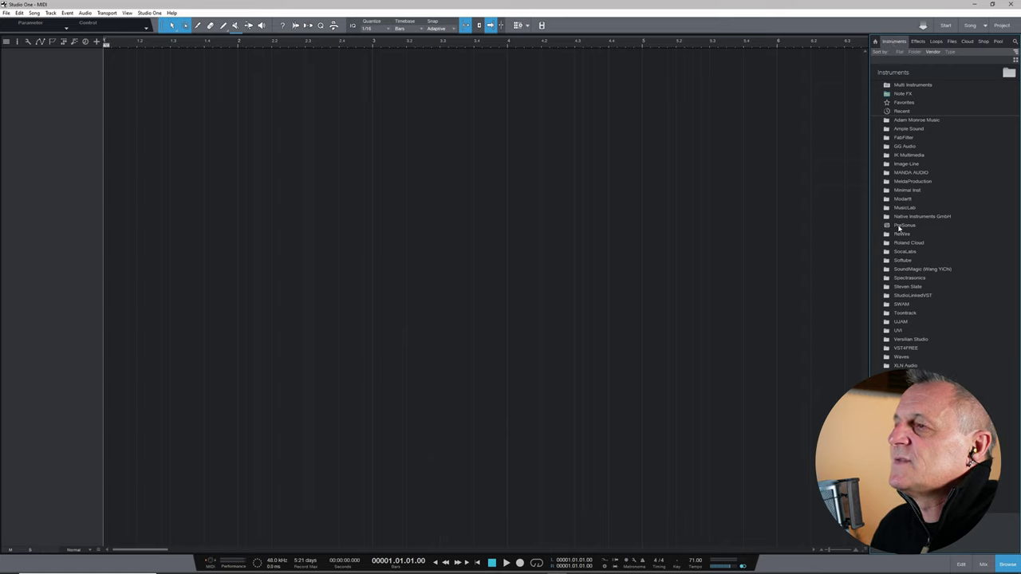
- Load the Acoustic Piano - Full preset of the PreSonus Presence instrument onto a new track
double_click(898, 228)
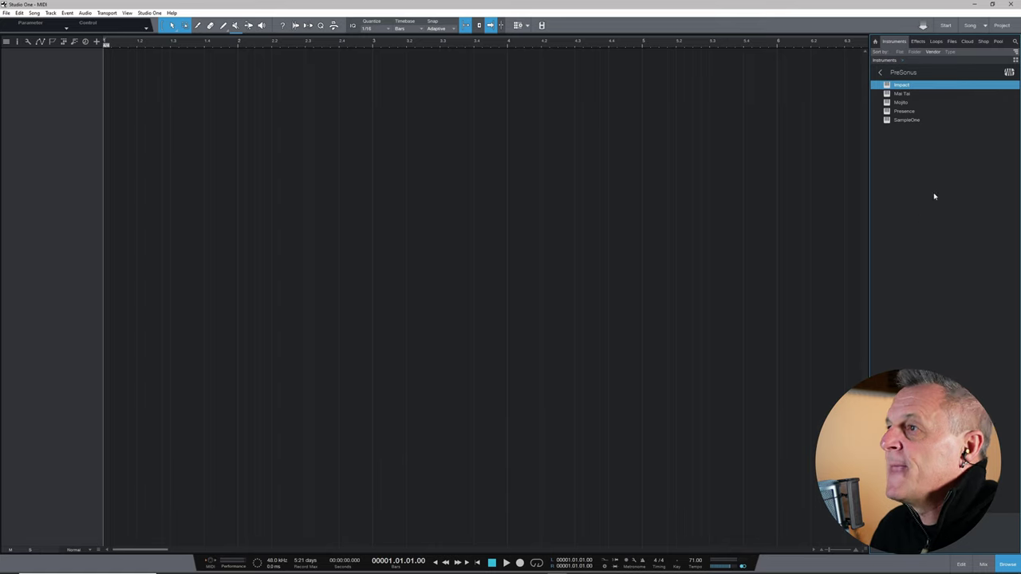
double_click(899, 111)
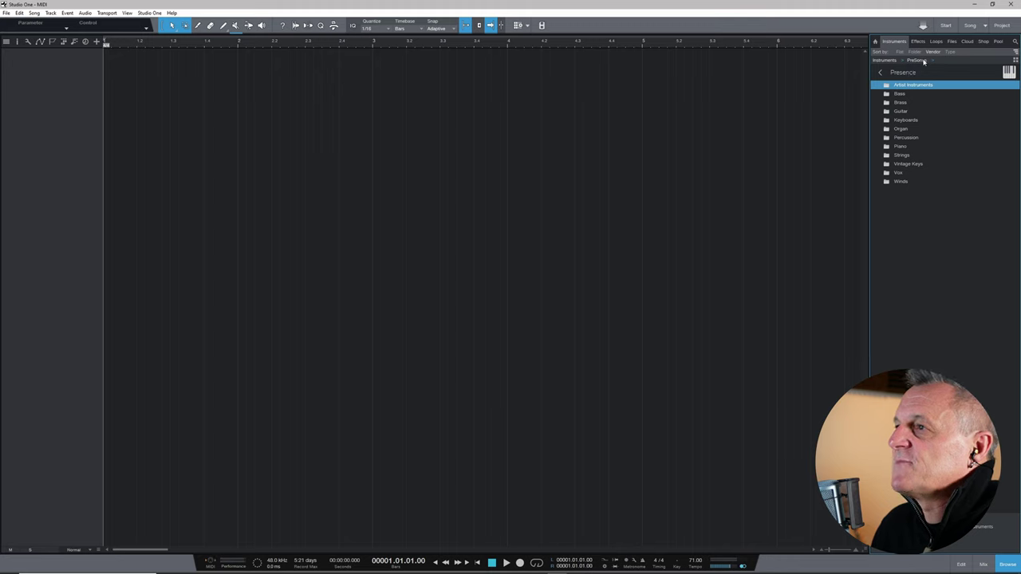
double_click(897, 147)
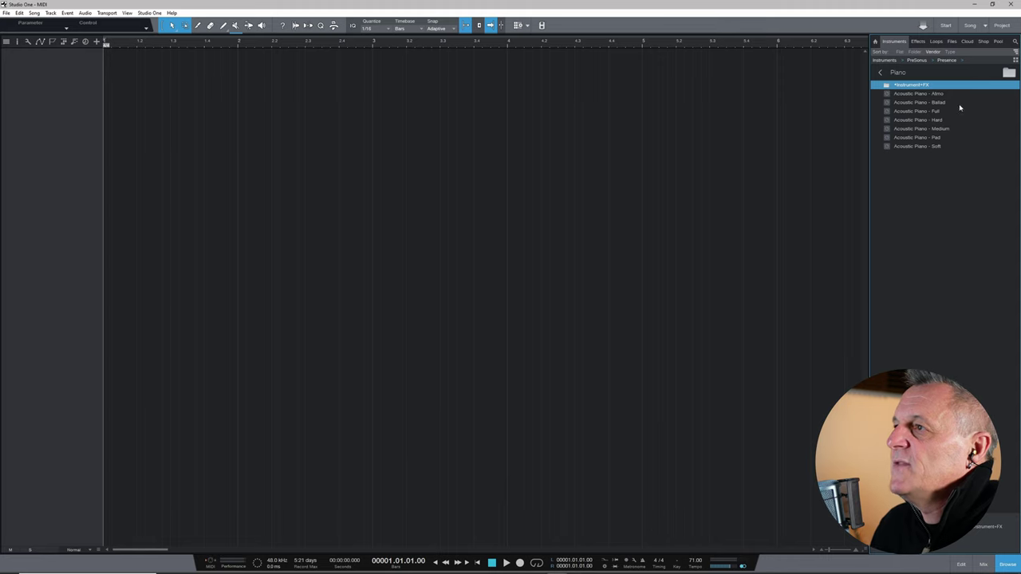
left_click(902, 113)
left_click_drag(925, 114, 58, 83)
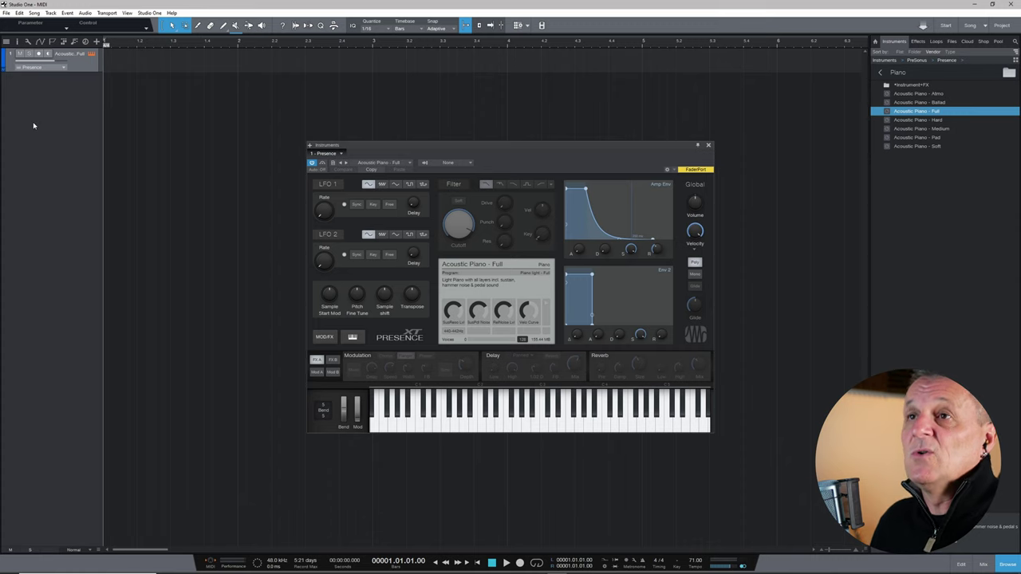
- Check in the Studio One installation packages whether the Presence XT Core Keyboards content is installed
left_click(151, 13)
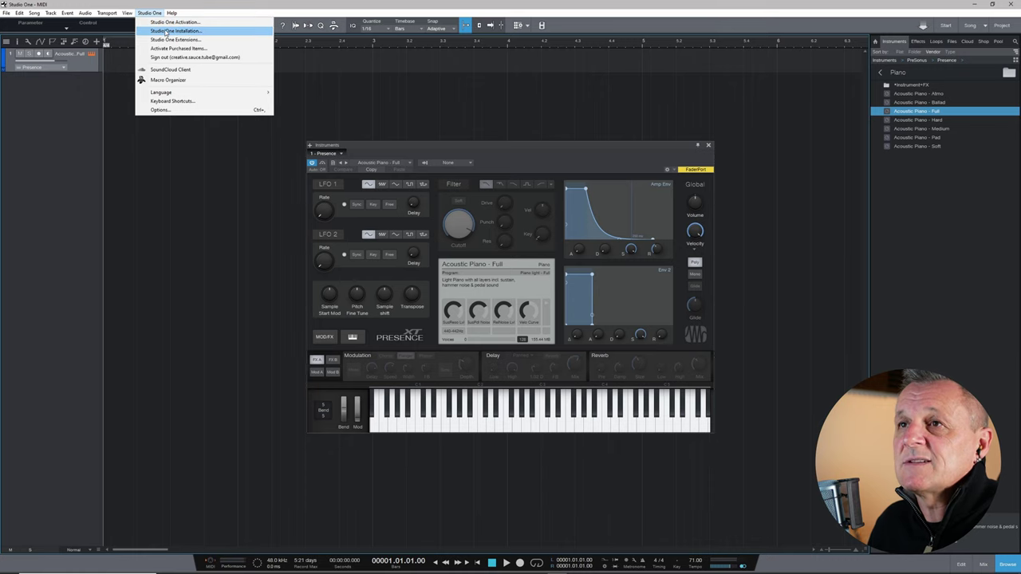
left_click(166, 32)
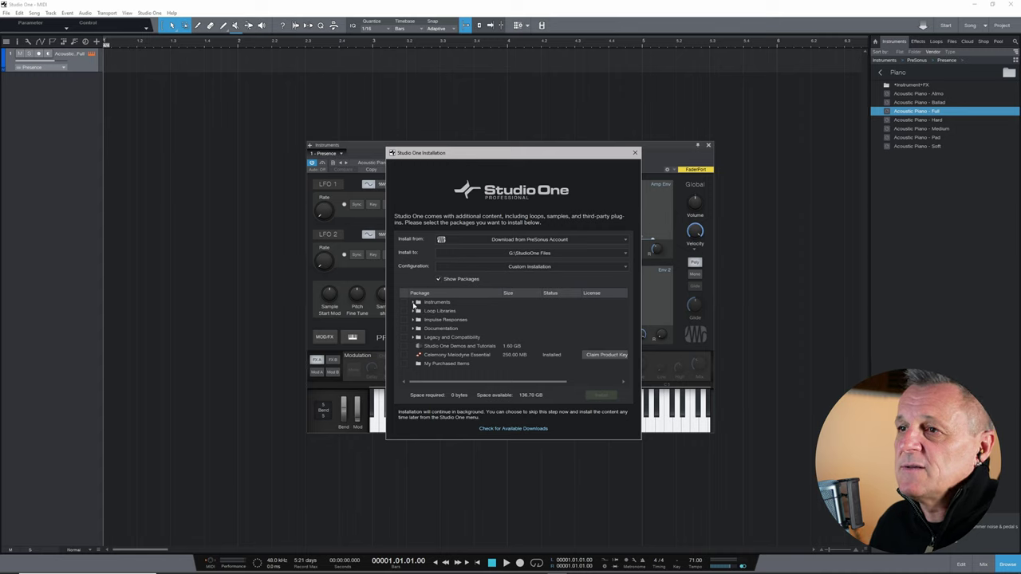
left_click(413, 303)
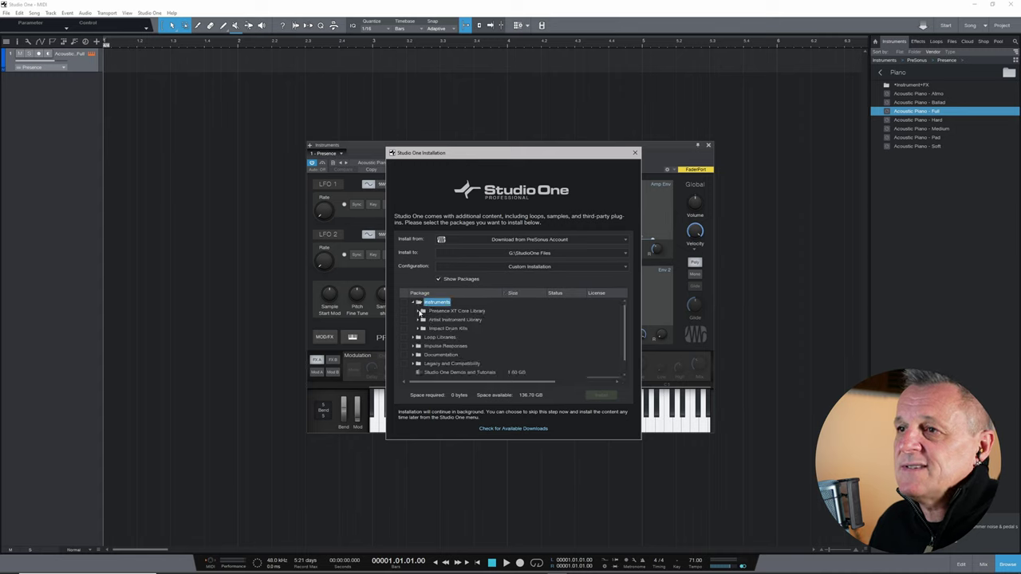
left_click(418, 312)
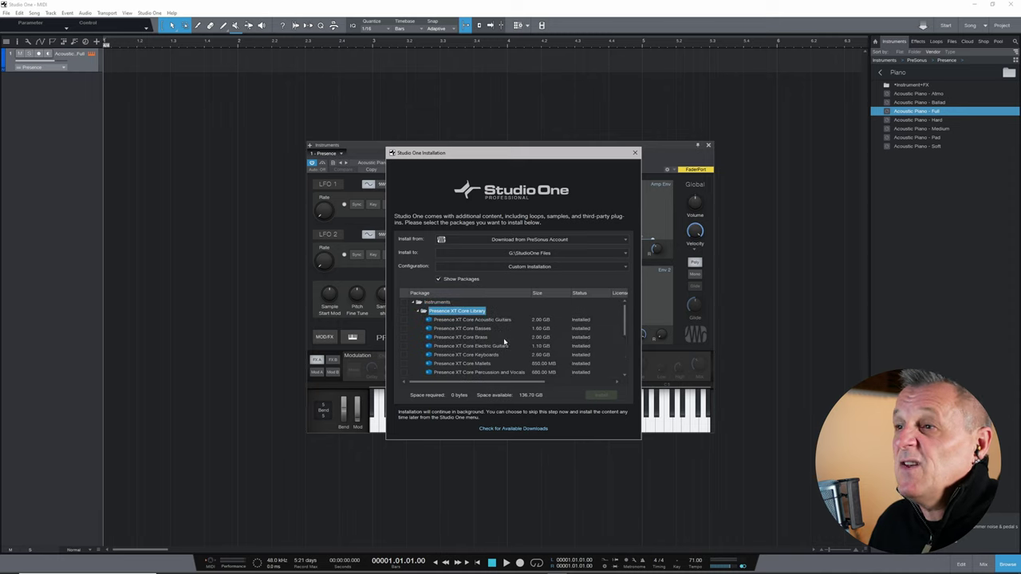
scroll(453, 327, "down", 1)
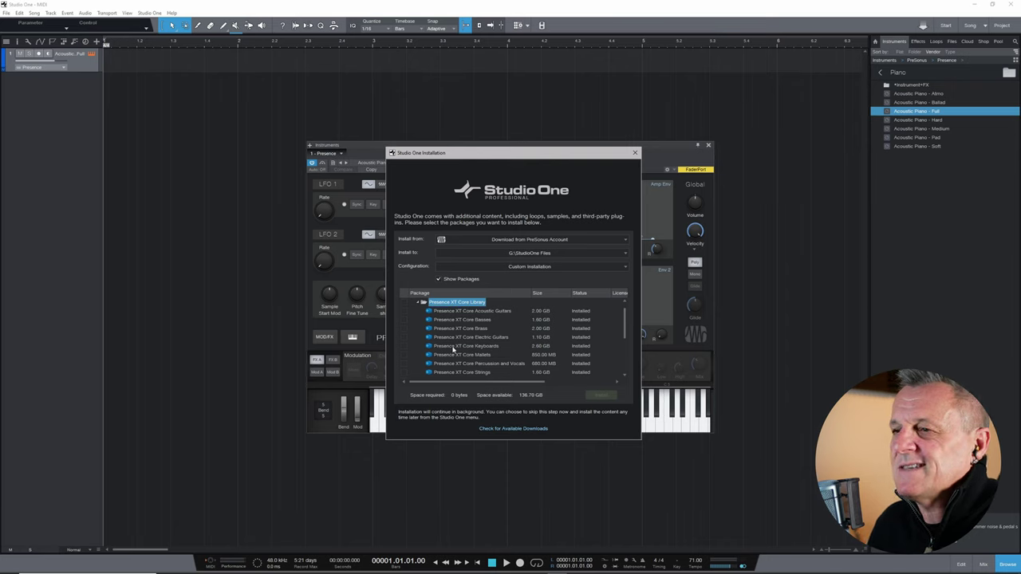
left_click(454, 347)
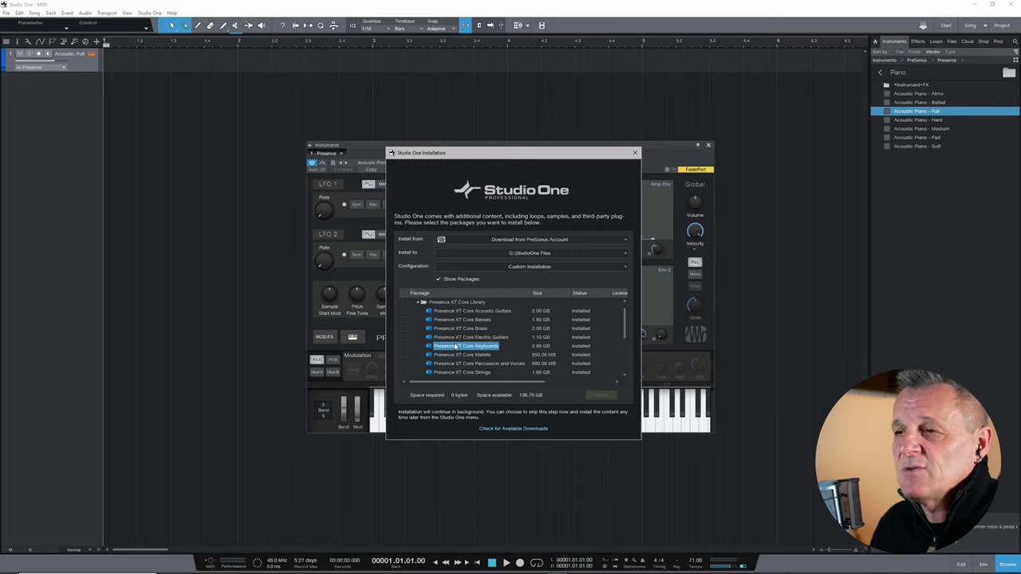
left_click(636, 153)
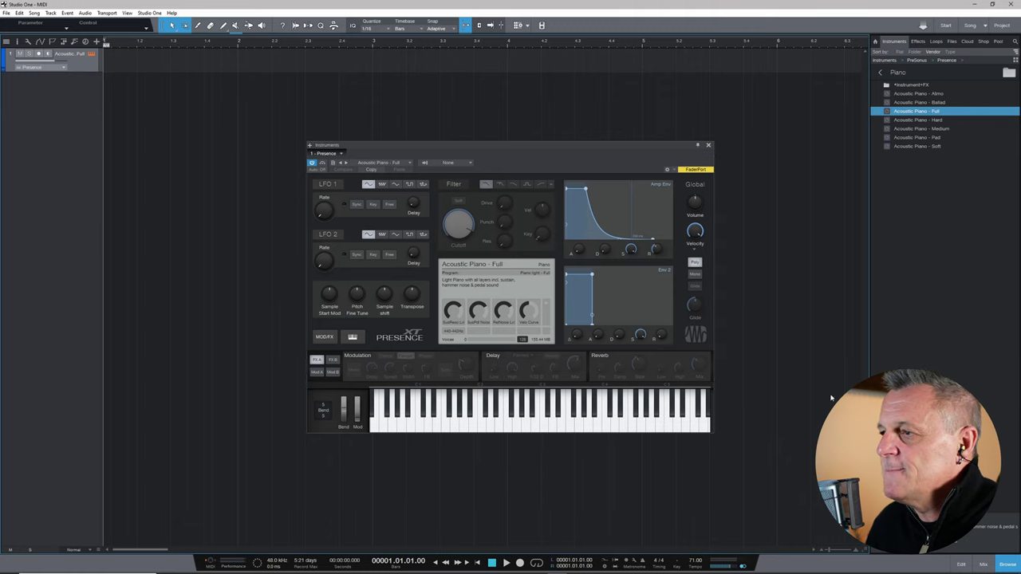
- Show the external devices in the console, open the Qwerty Keyboard device and try a few notes on it
left_click(984, 565)
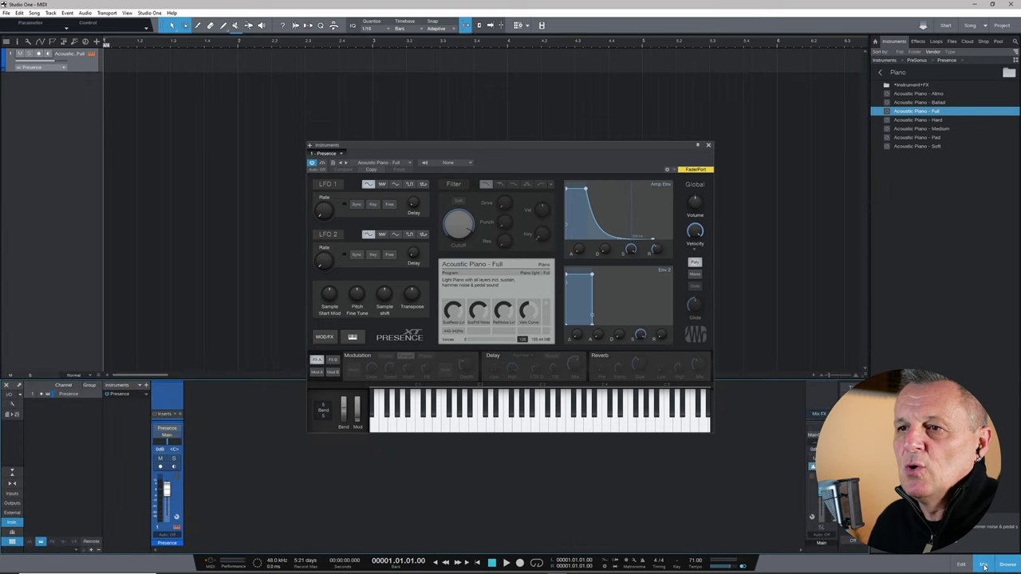
left_click(14, 513)
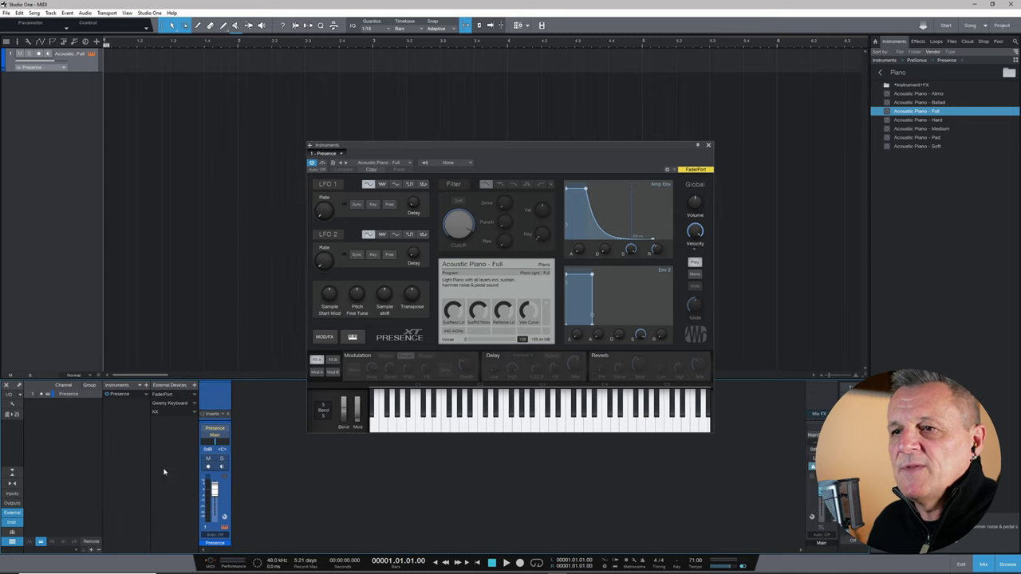
left_click(165, 405)
left_click_drag(494, 251, 499, 299)
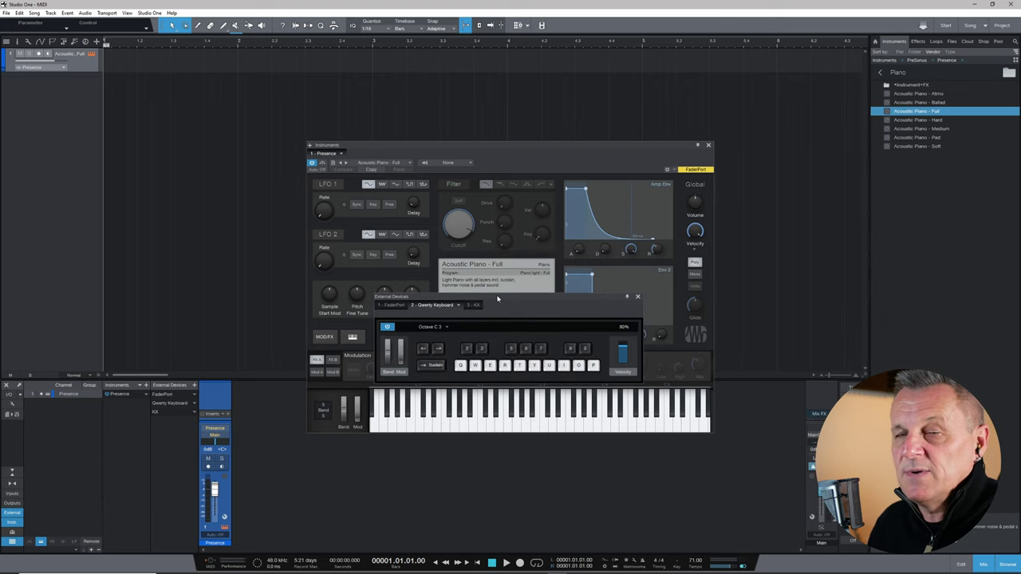
key("q")
key("e")
key("q")
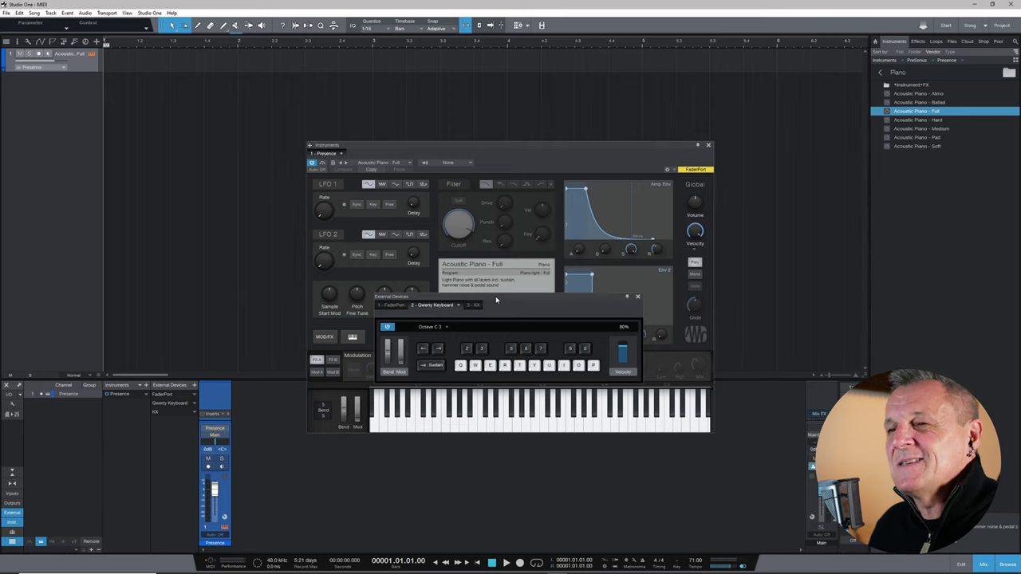
left_click(986, 564)
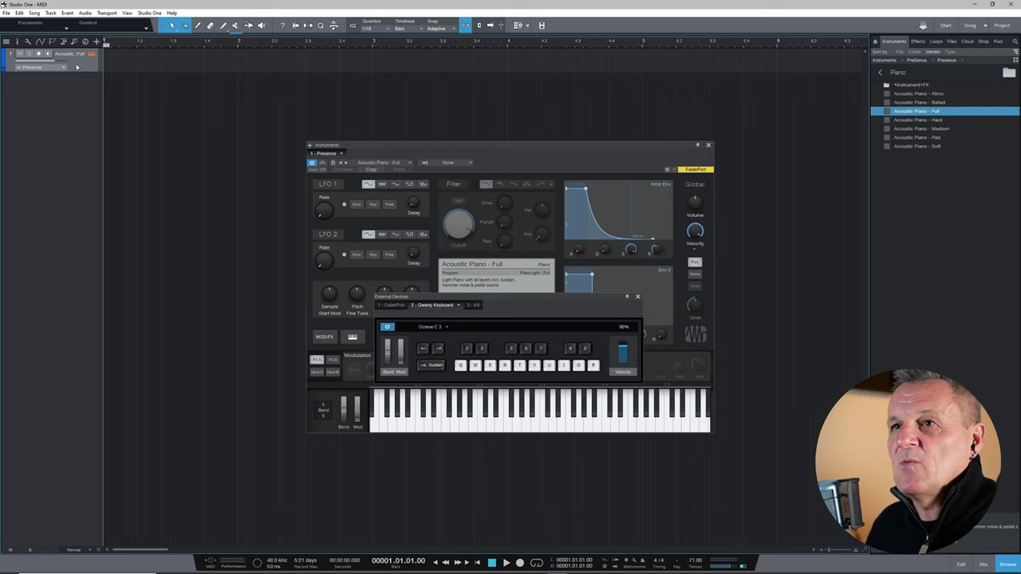
- Try the record and monitor switches of the Acoustic Piano - Full track, leaving the track record-armed and monitored
left_click(38, 54)
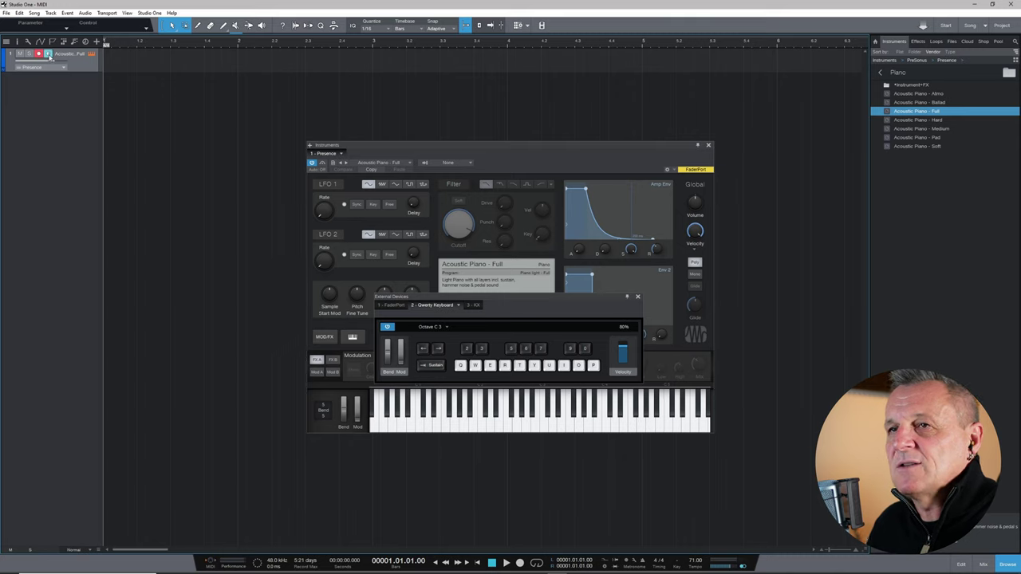
left_click(48, 53)
left_click(38, 53)
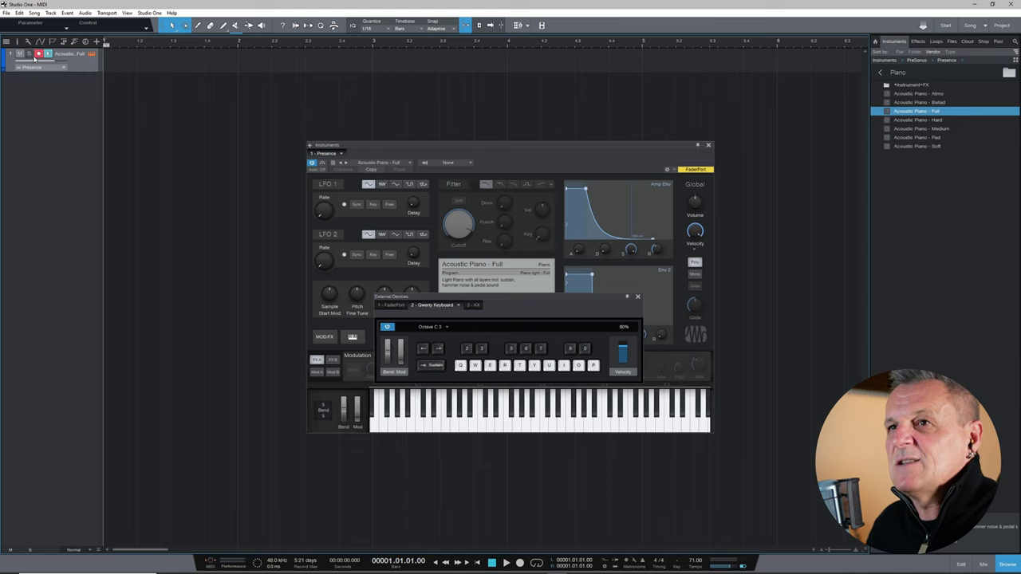
left_click(48, 54)
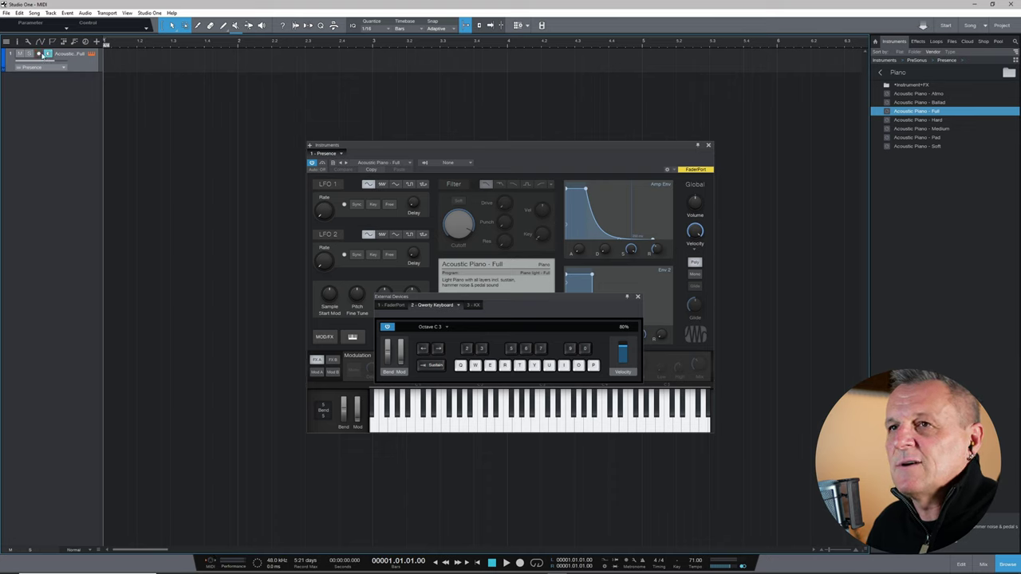
left_click(38, 53)
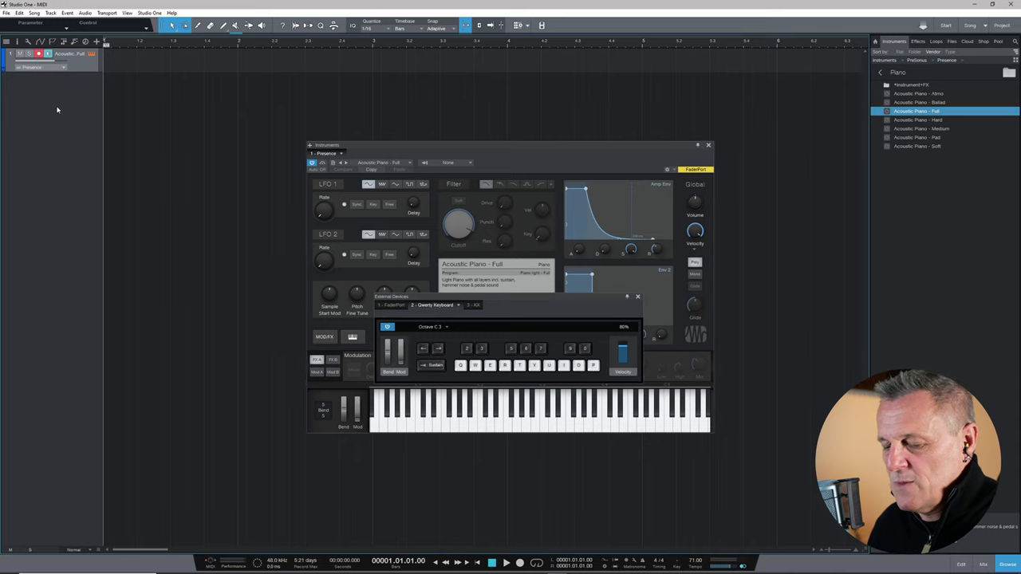
- Play the notes Q, W, E, W, Q on the Qwerty Keyboard through the piano and close the keyboard's window
key("q")
key("w")
key("e")
key("w")
key("q")
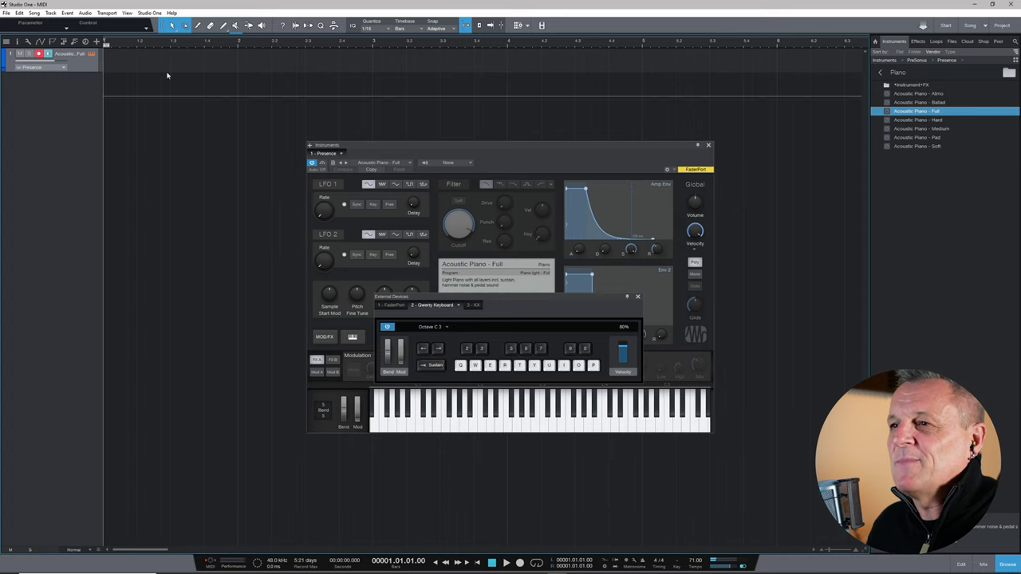
left_click(638, 297)
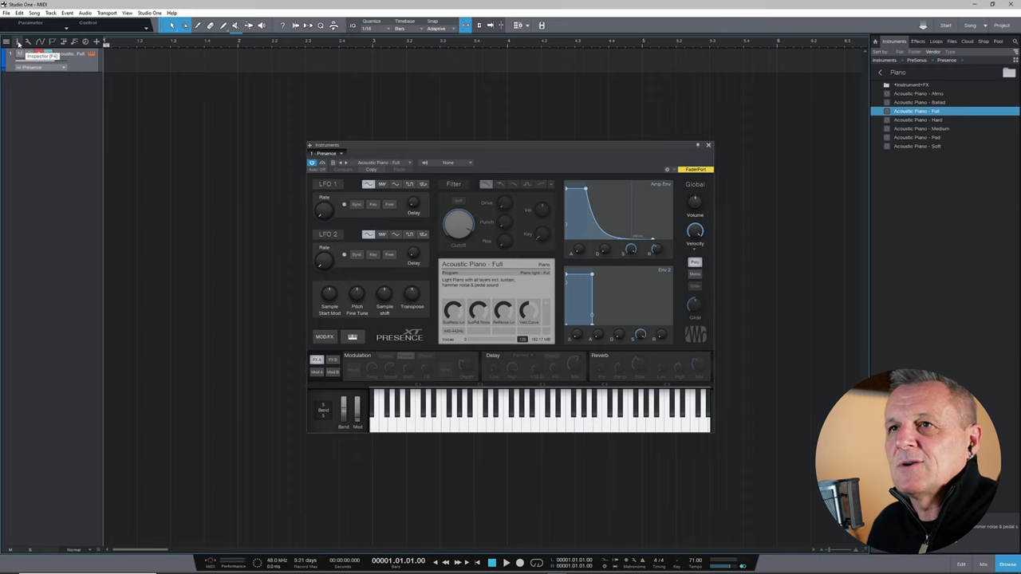
- Examine the available MIDI inputs of the Acoustic Piano - Full track in the Inspector without changing the input
left_click(17, 43)
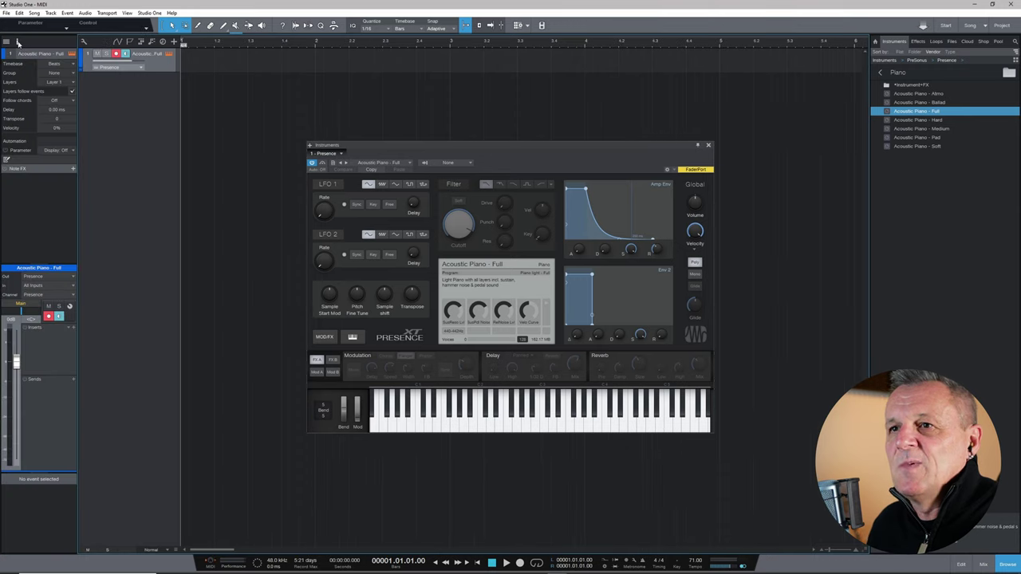
left_click(40, 285)
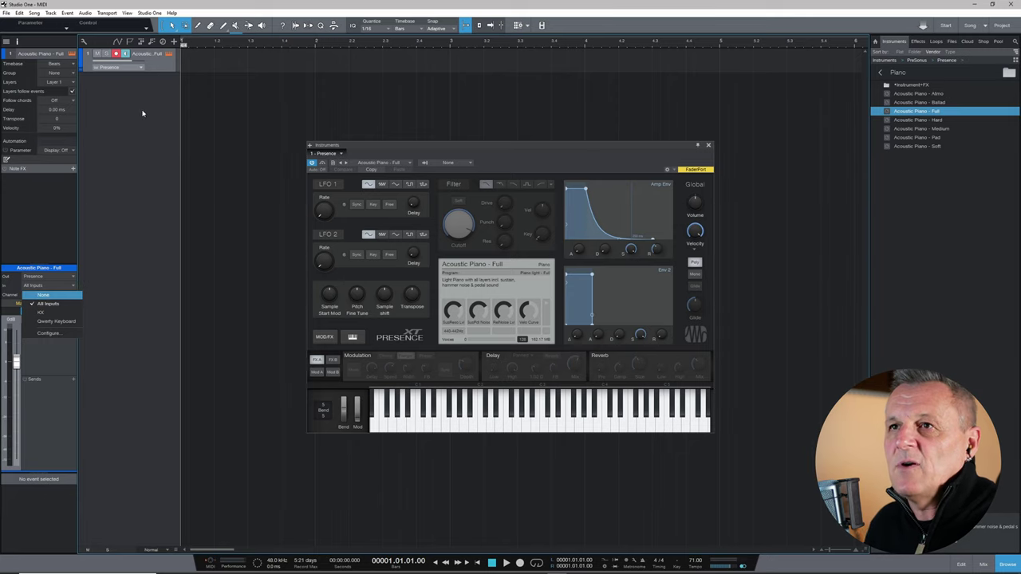
left_click(18, 43)
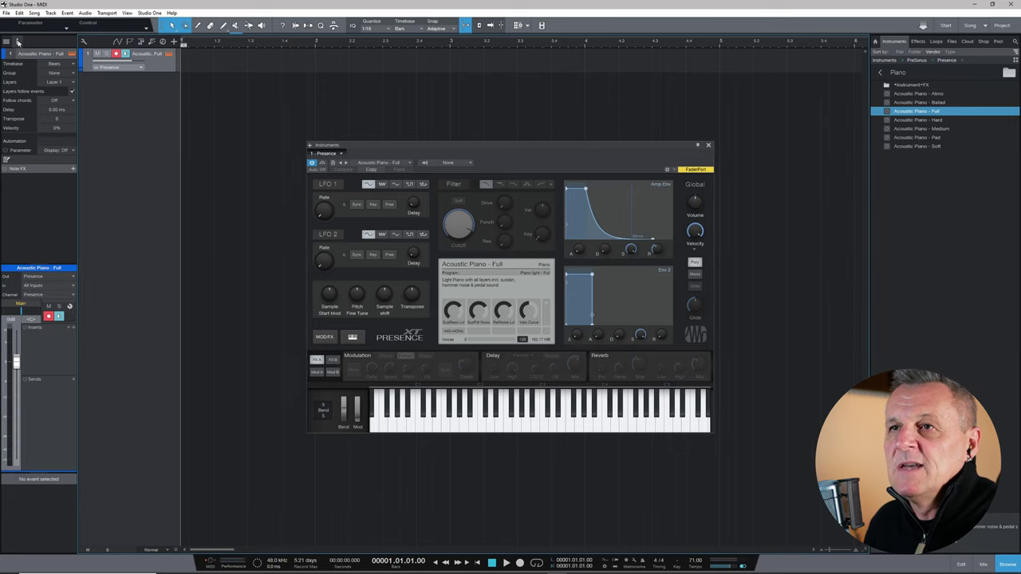
left_click(17, 41)
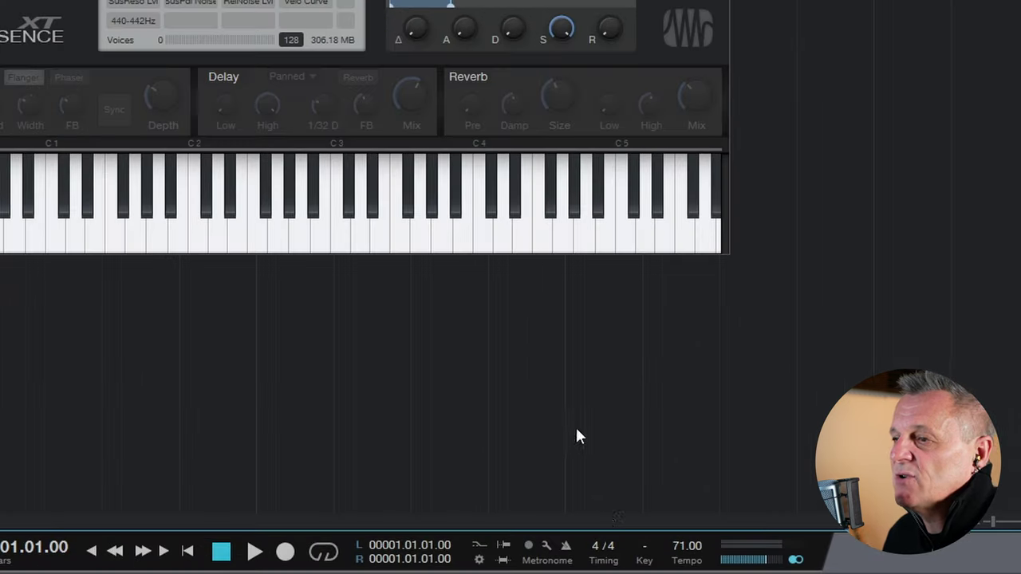
- Turn on the metronome and run playback briefly to hear the click
left_click(565, 547)
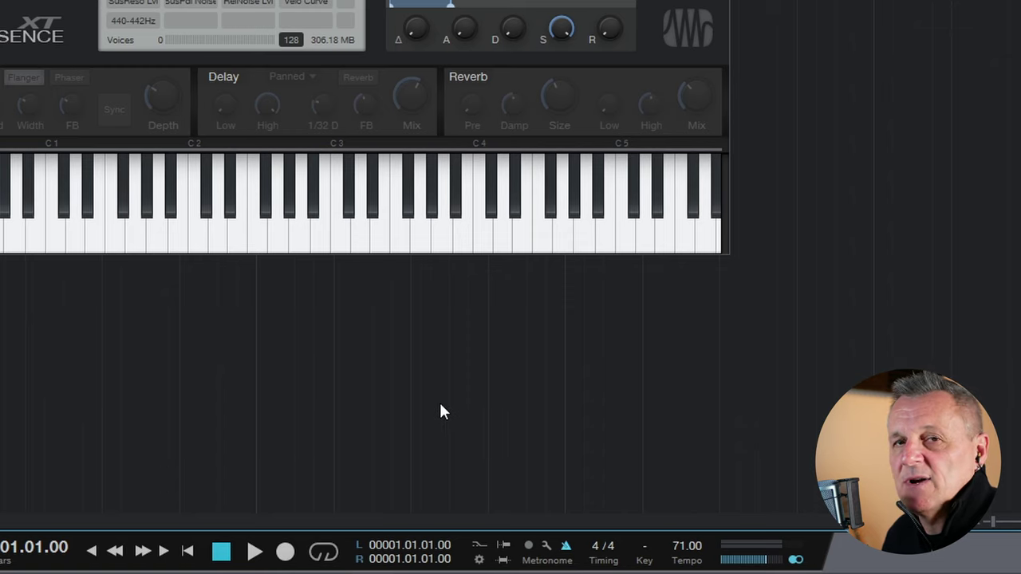
key("space")
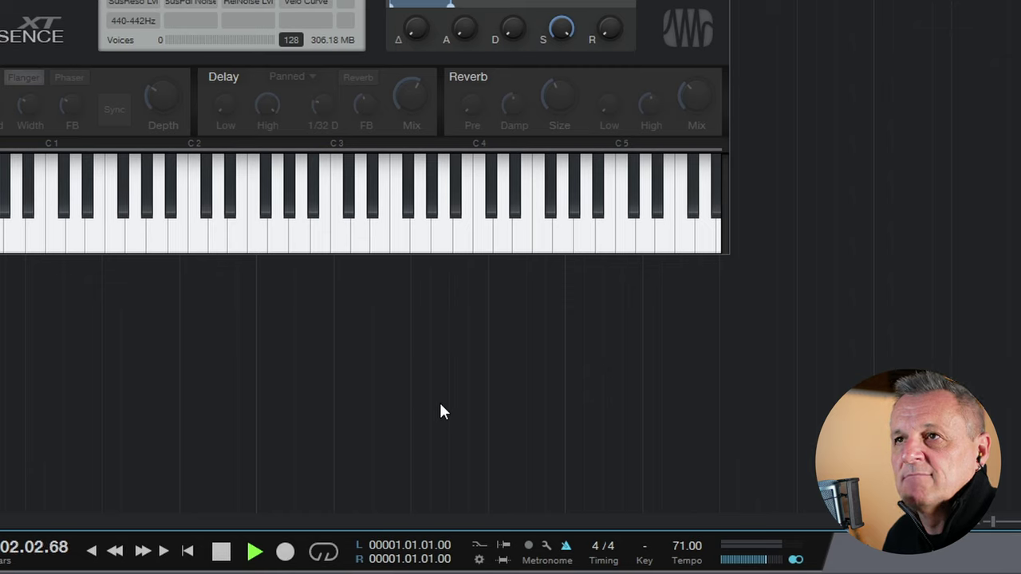
key("space")
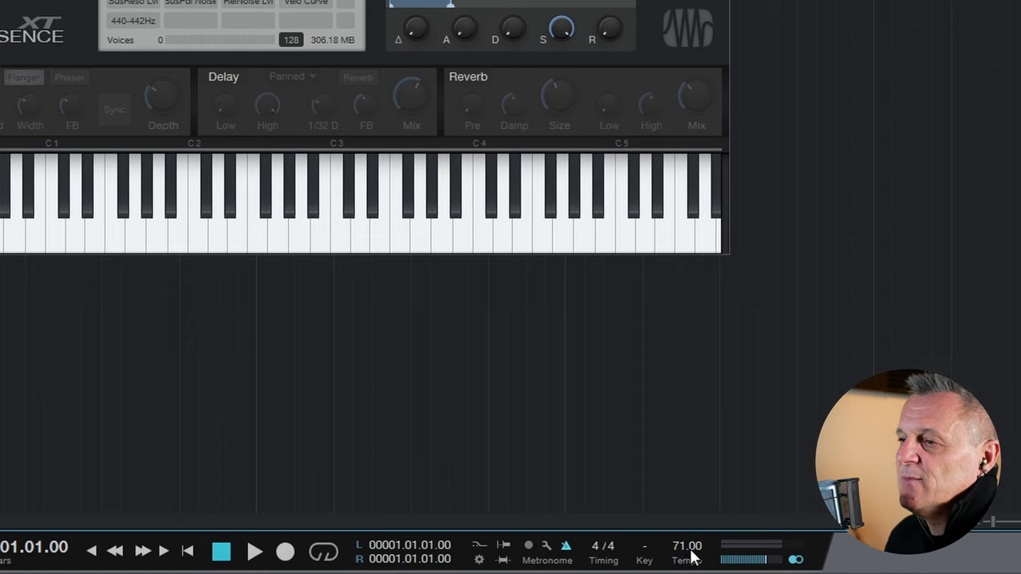
- Set the song tempo to 100 BPM, and tap in a new tempo of 70 BPM
left_click(687, 548)
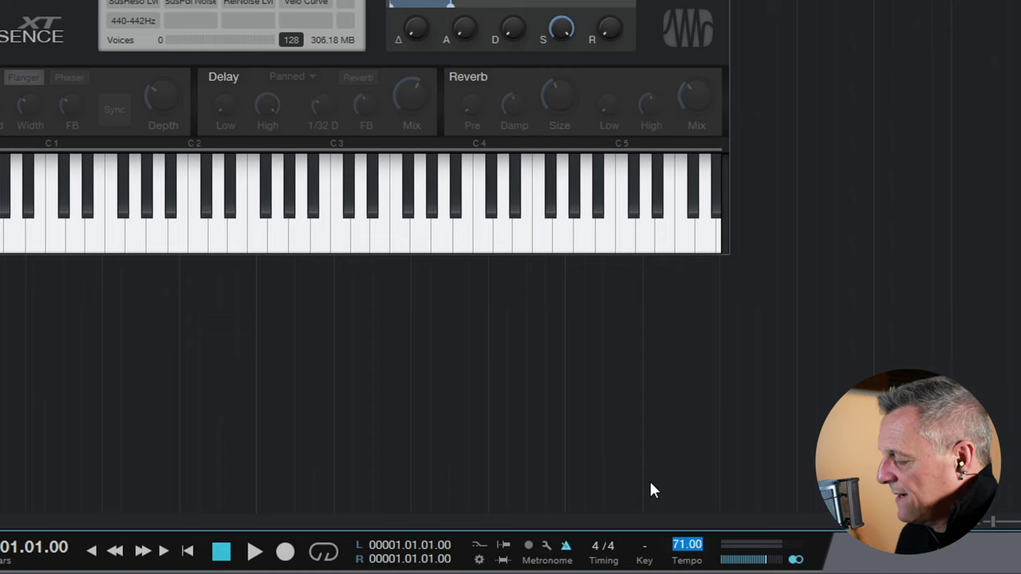
type("100")
key("Return")
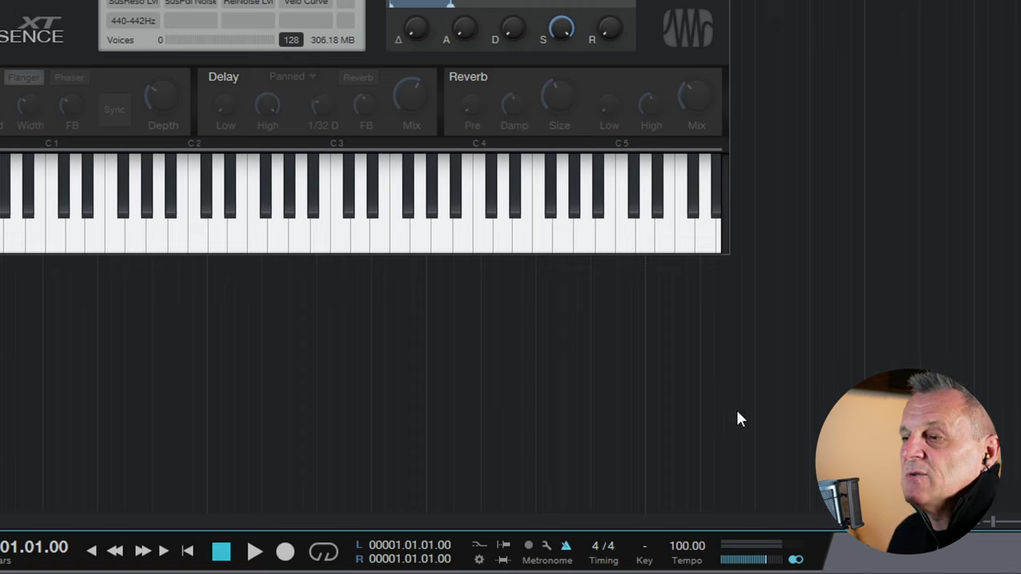
left_click(687, 562)
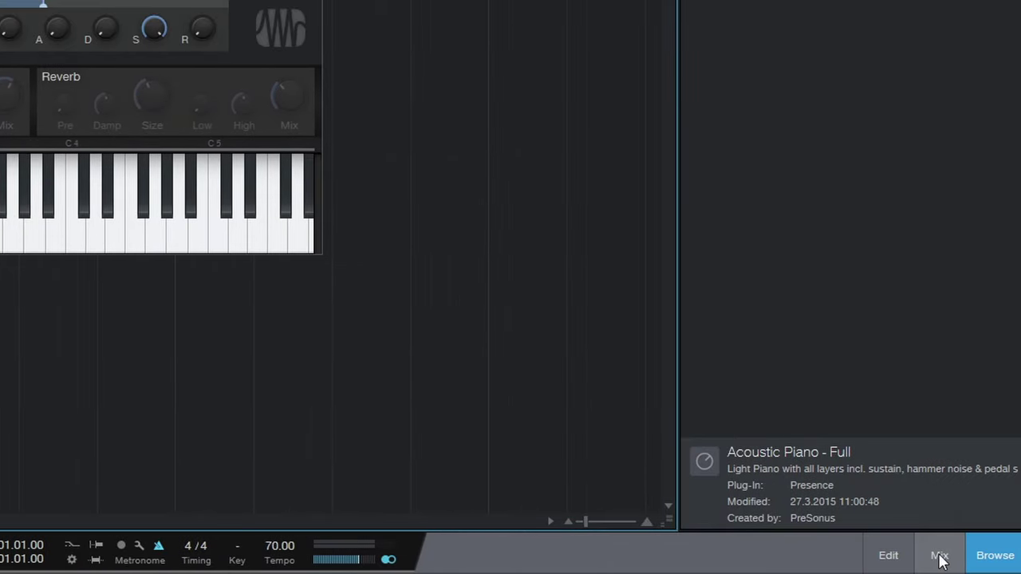
- Examine the metronome's click volume control on the Main output channel in the console and hide the console again
left_click(939, 556)
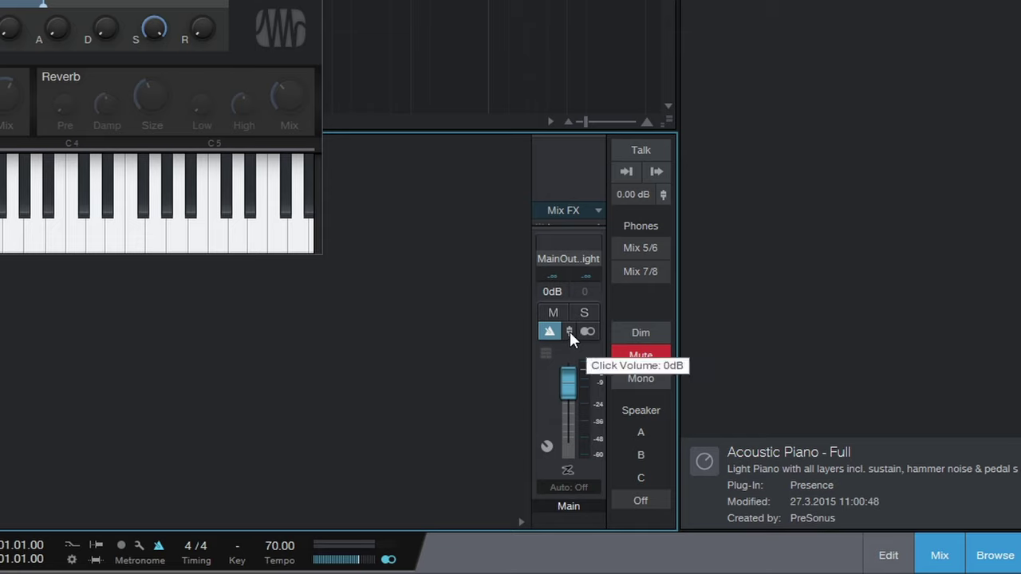
left_click_drag(570, 331, 548, 138)
left_click(196, 234)
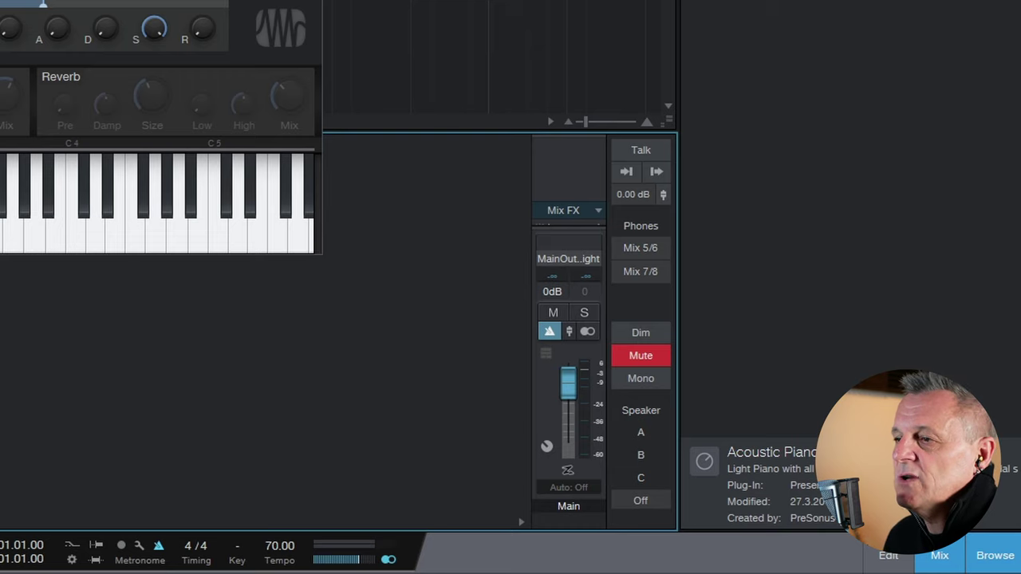
left_click(939, 558)
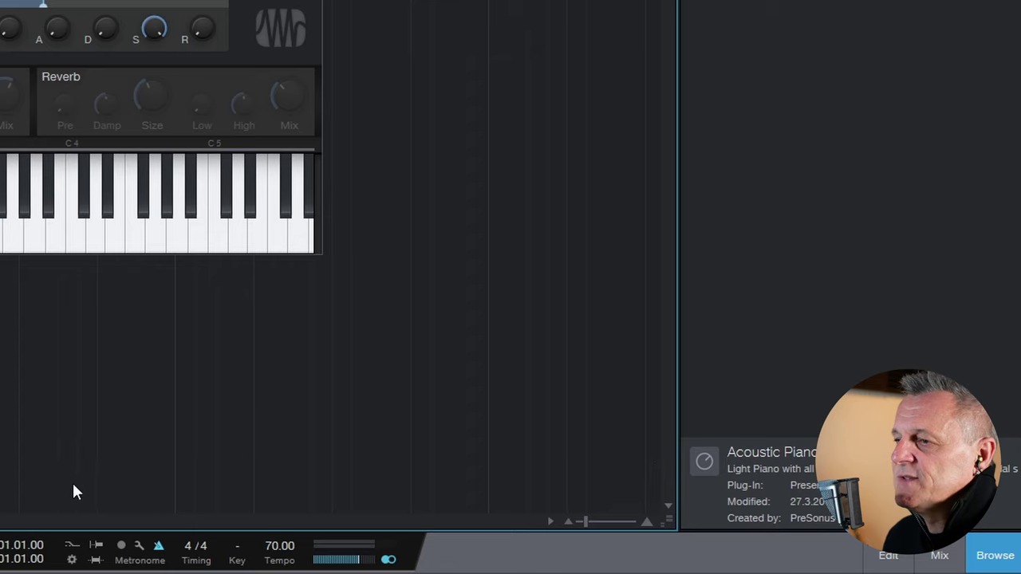
- Raise the metronome's Accent and Beat levels in its setup and play the song briefly to hear the click
left_click(140, 547)
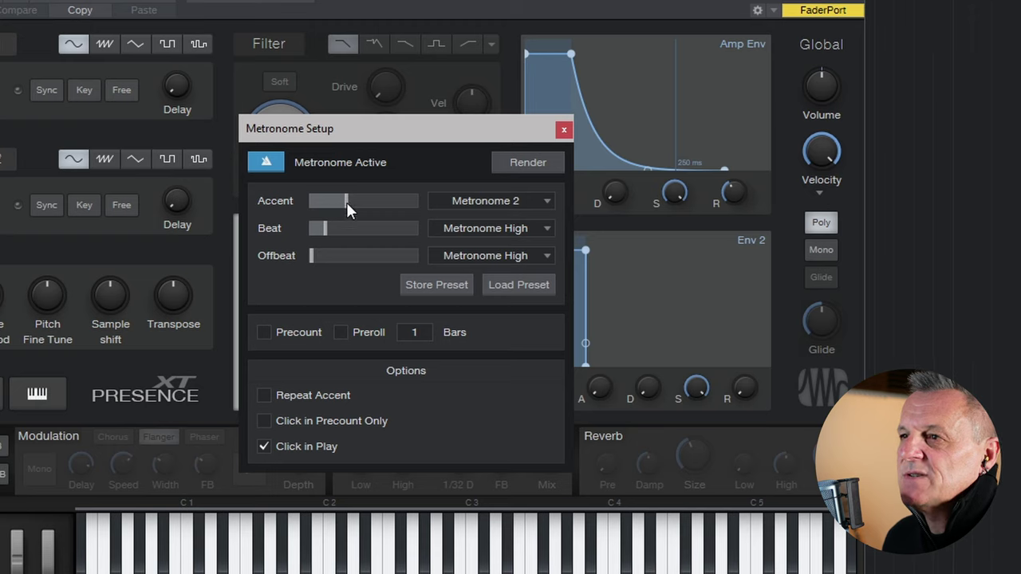
left_click_drag(377, 202, 374, 203)
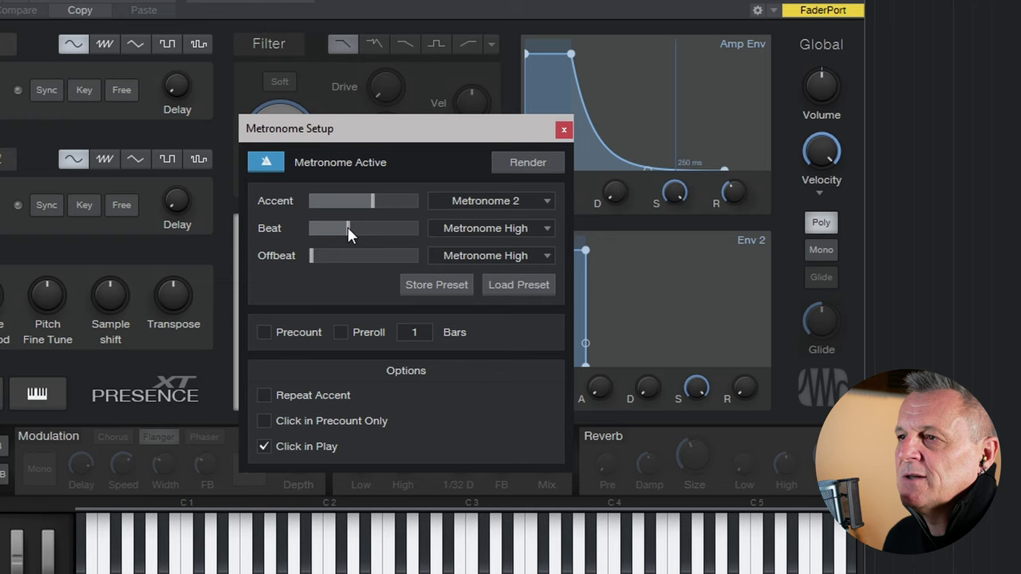
left_click(563, 130)
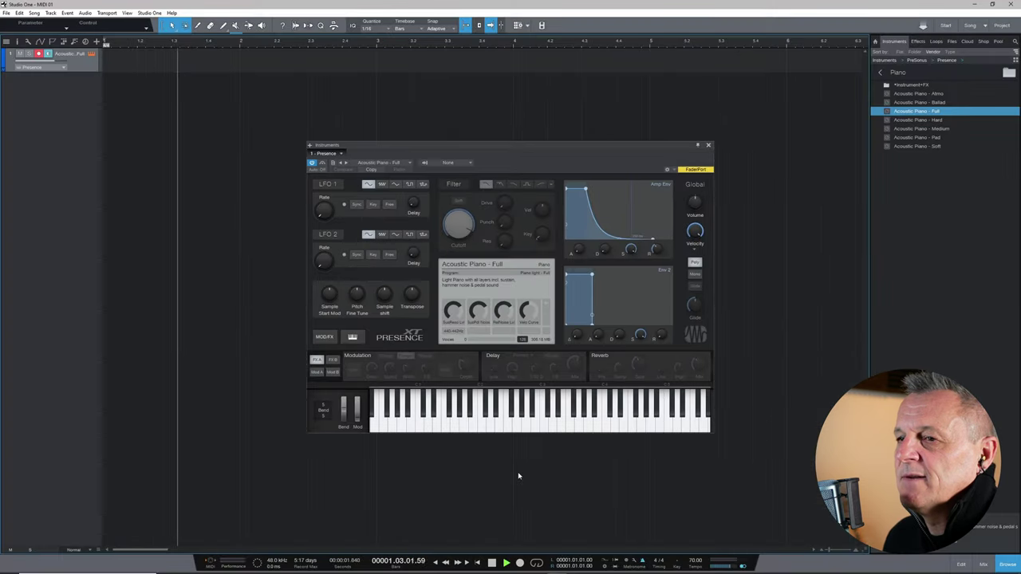
key("space")
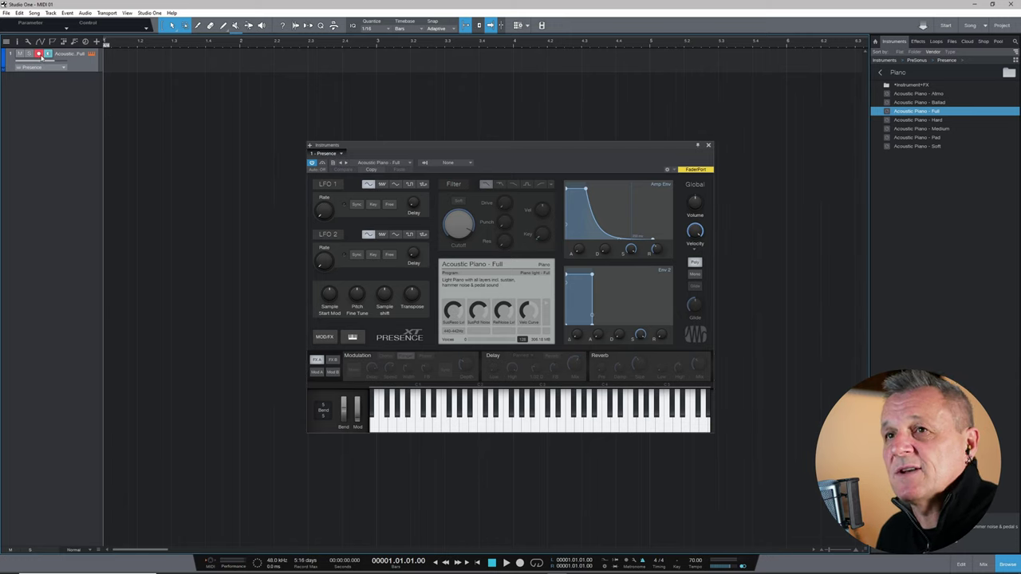
- Record a piano performance on the Acoustic Piano - Full track, and close the instrument window and the browser
left_click(39, 54)
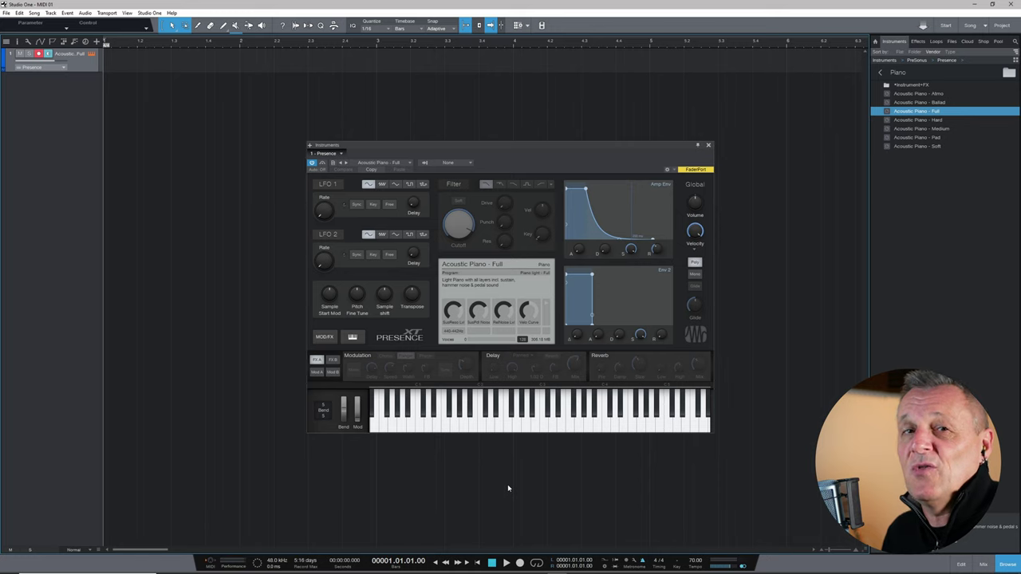
key("KP_Multiply")
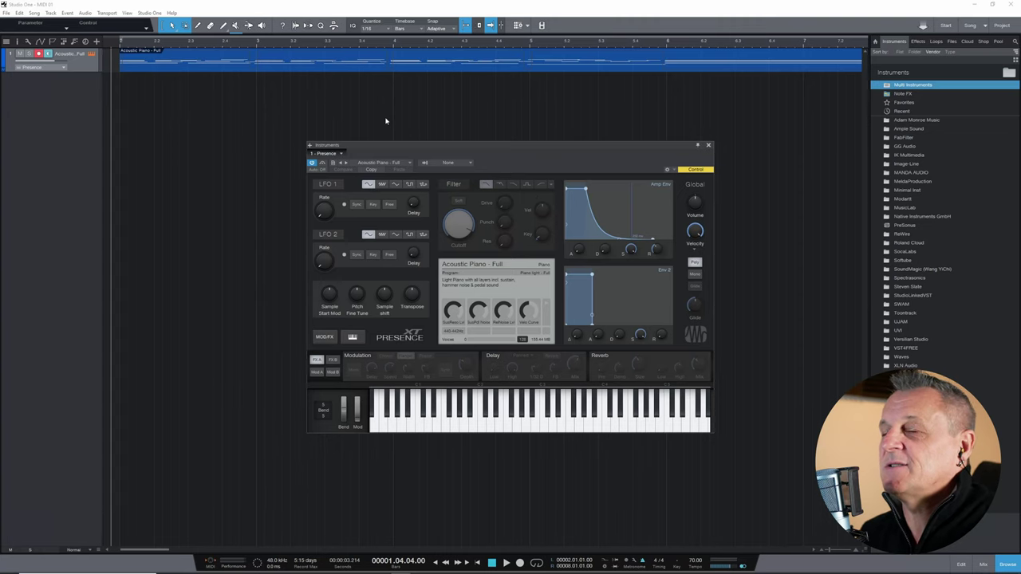
left_click(708, 145)
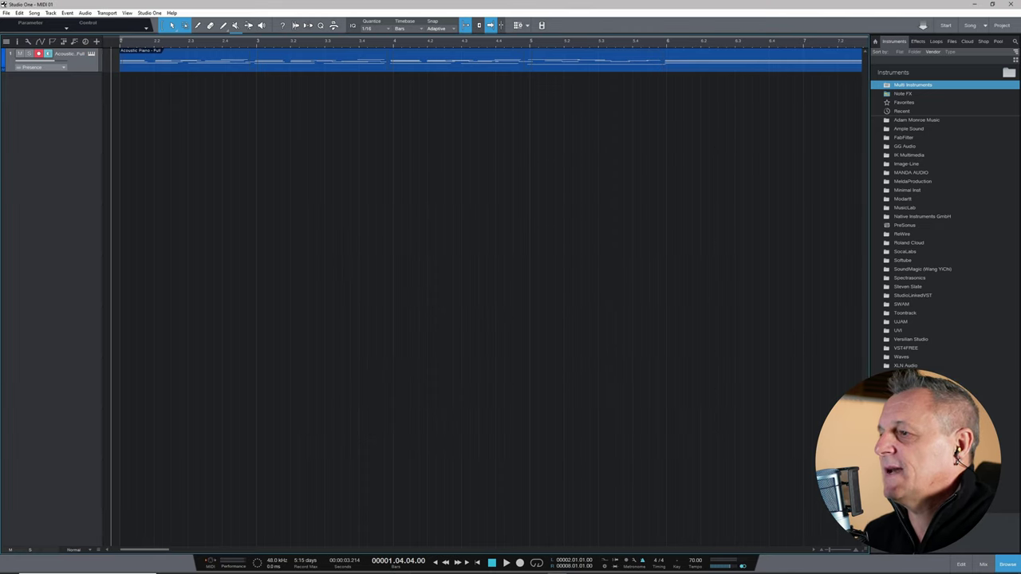
left_click(1008, 565)
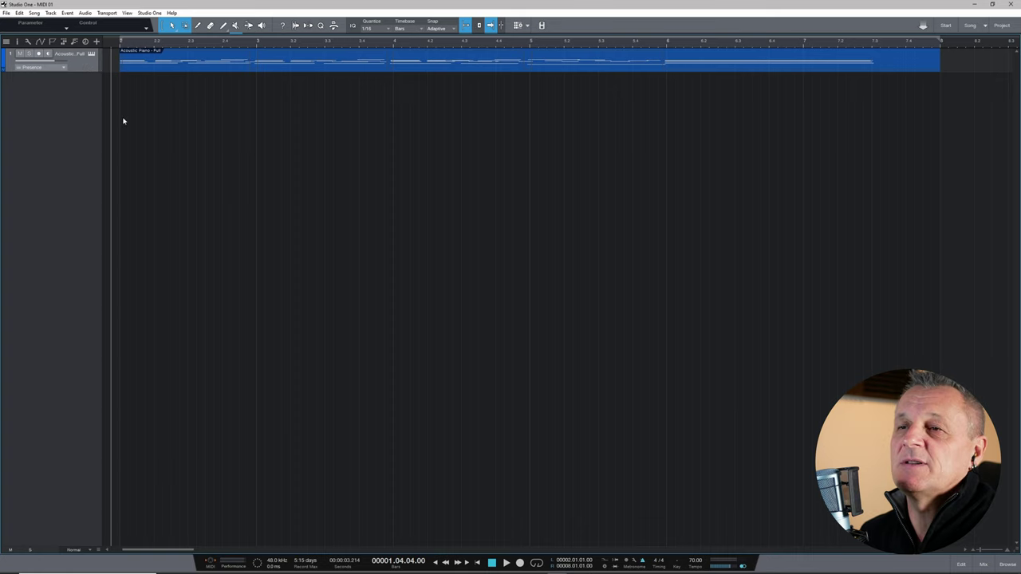
- Open the recorded piano part in the note editor and enlarge the editor to about half the workspace height
left_click(184, 69)
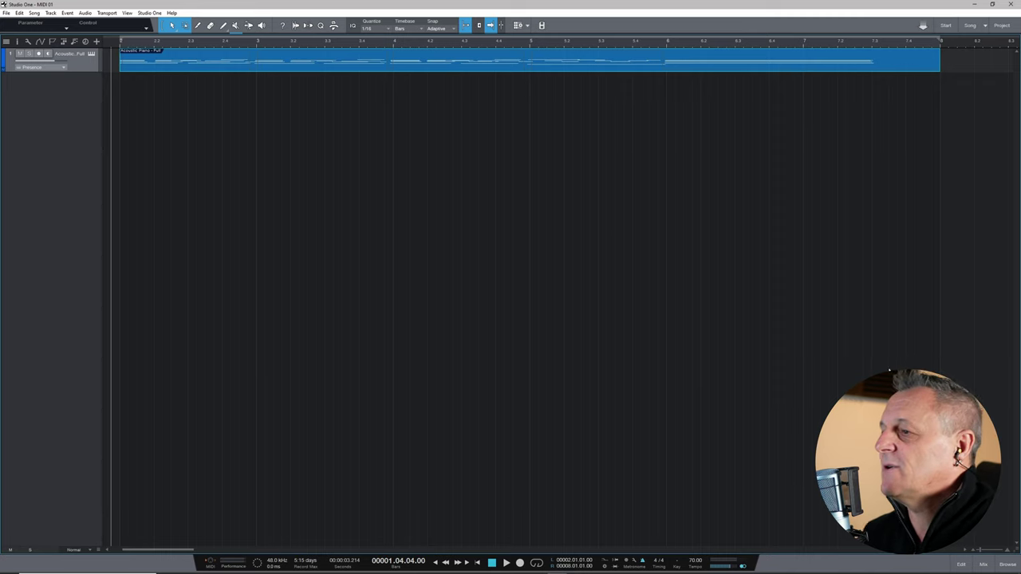
left_click(961, 566)
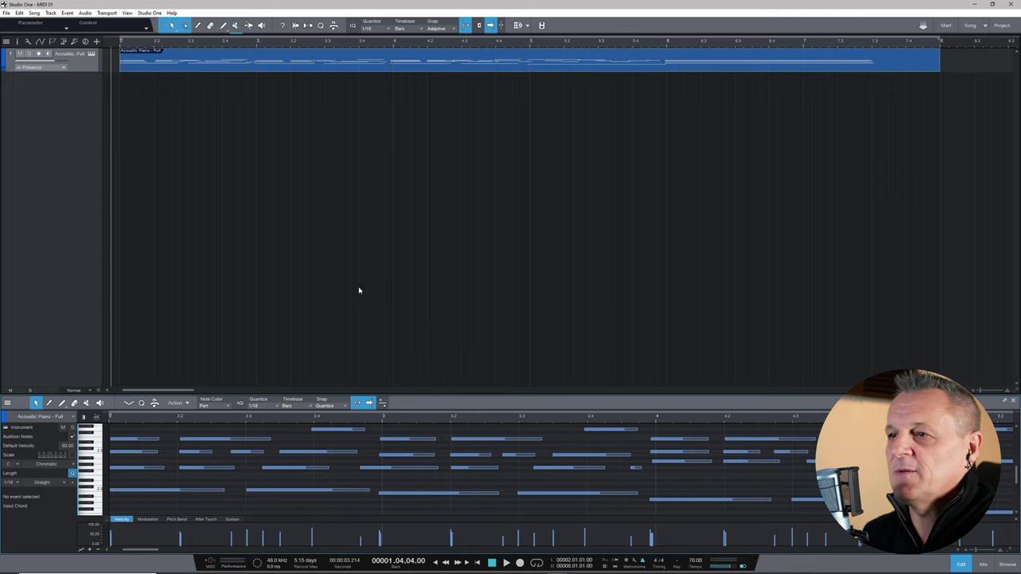
left_click_drag(582, 395, 569, 247)
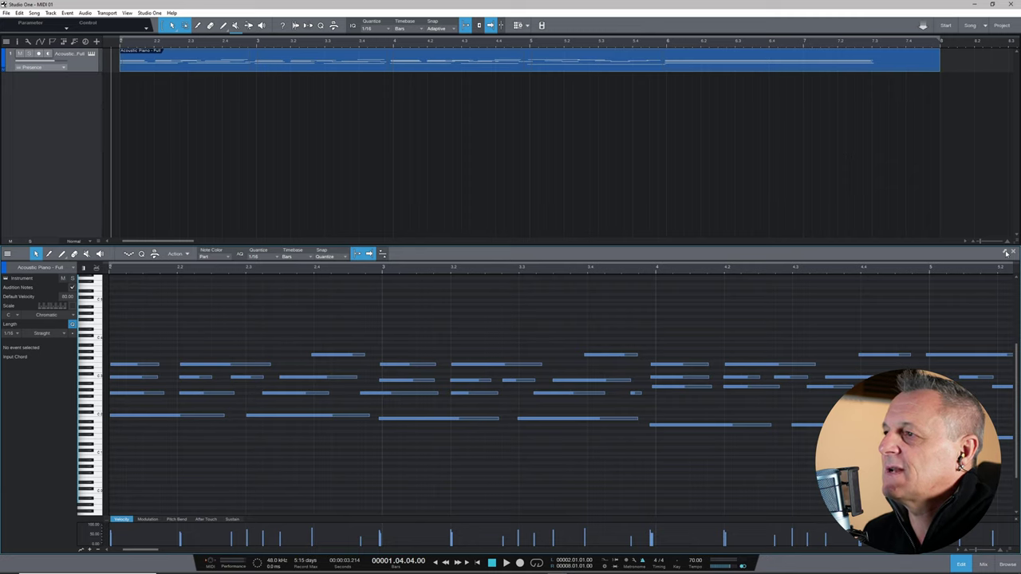
- Detach the note editor as a floating window, resize and maximize it, and dock it again below the arrangement
left_click(1005, 253)
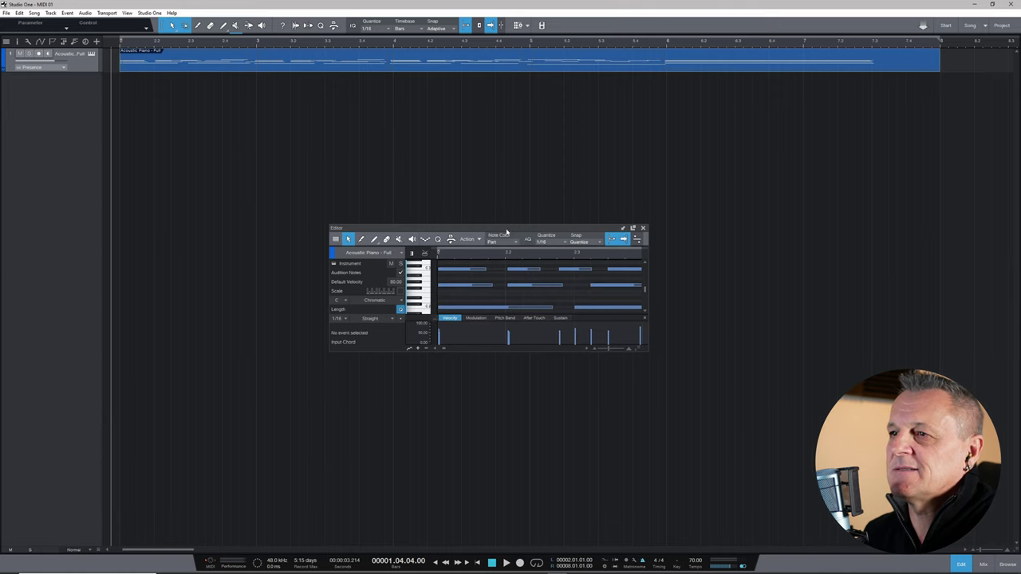
left_click_drag(508, 231, 227, 114)
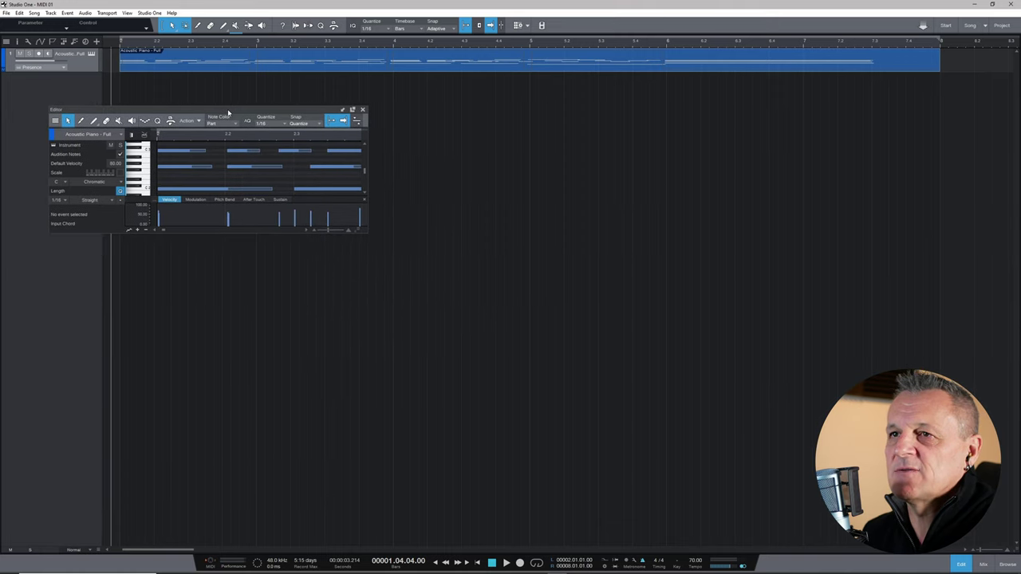
left_click_drag(366, 232, 939, 506)
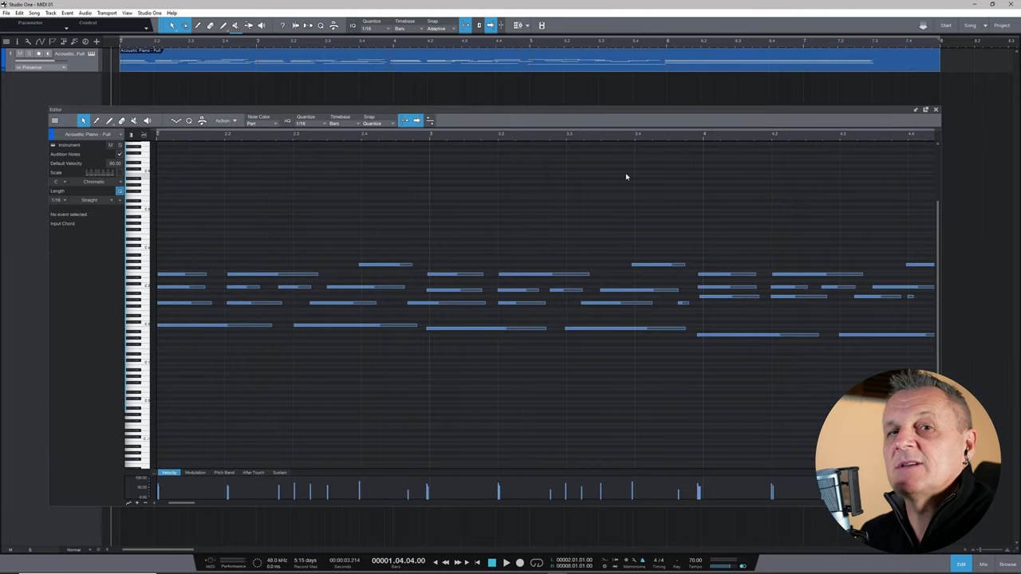
left_click_drag(513, 111, 488, 102)
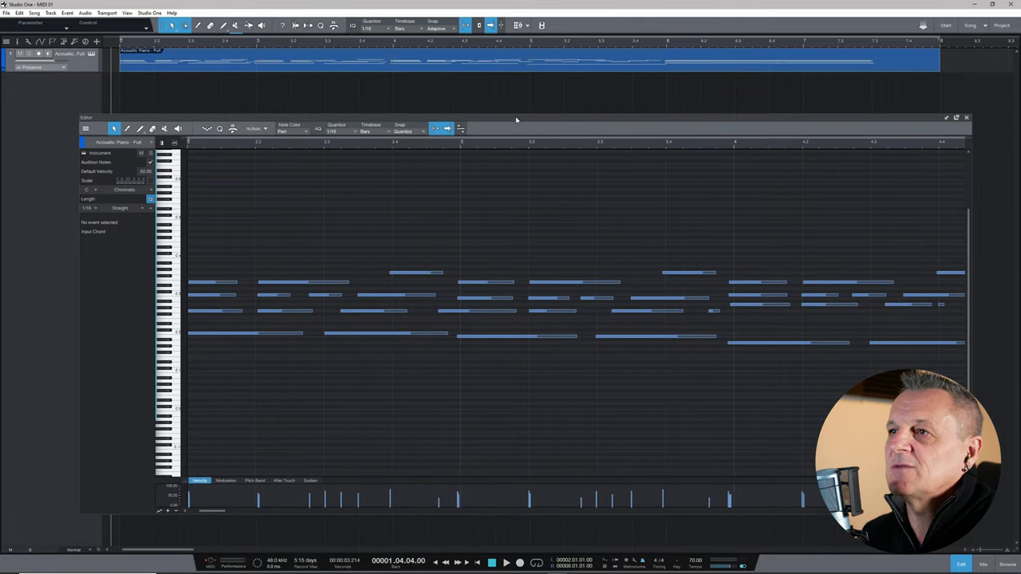
double_click(516, 119)
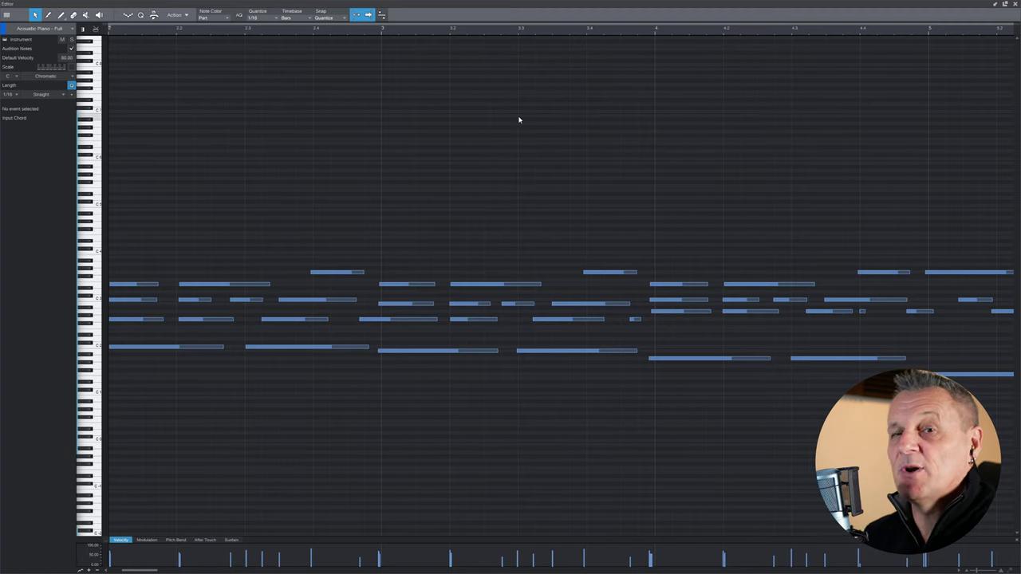
left_click(994, 5)
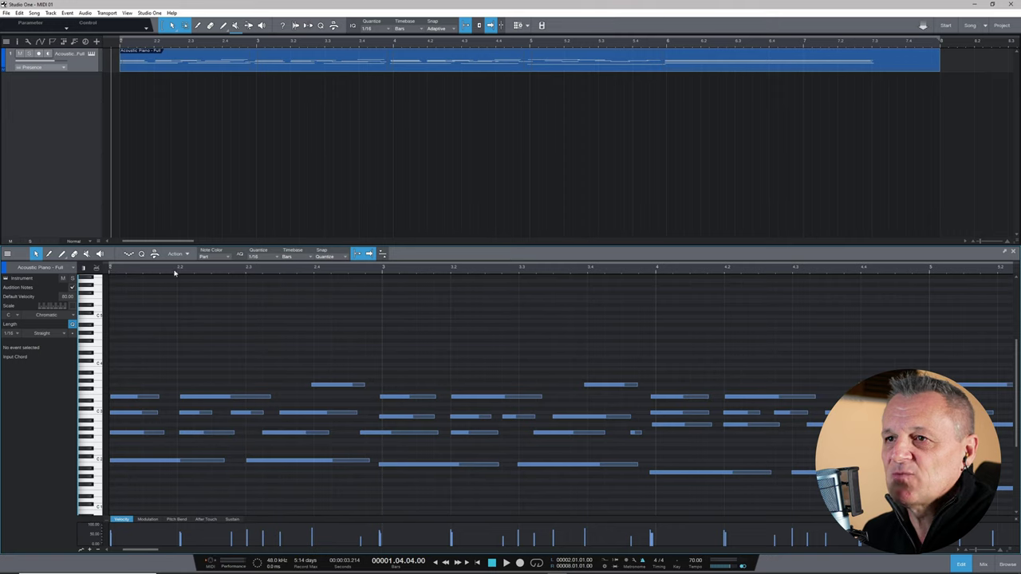
- Try the note editor's quantize value at 1/8 and return it to 1/16
scroll(146, 552, "left", 1)
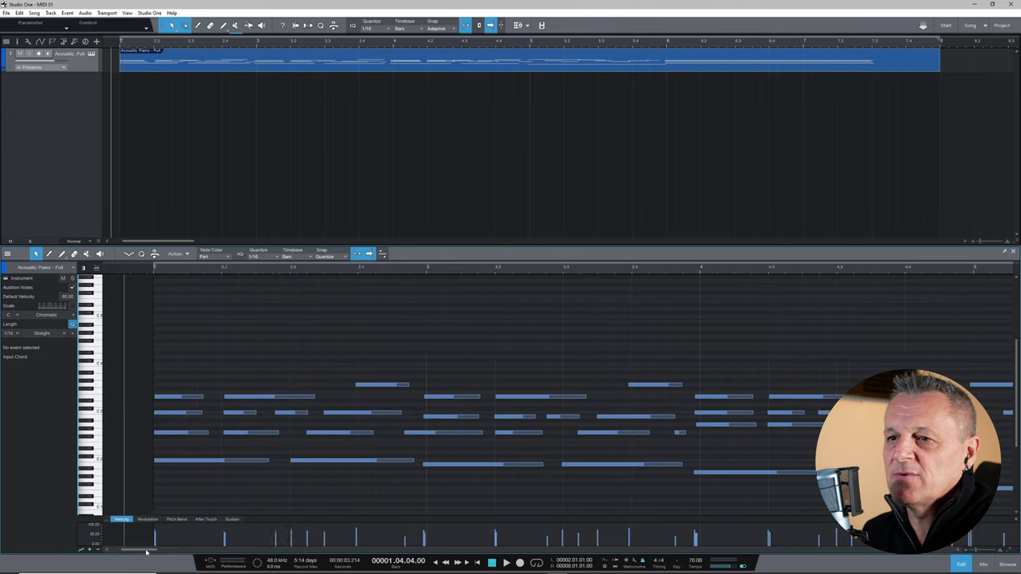
scroll(146, 552, "left", 2)
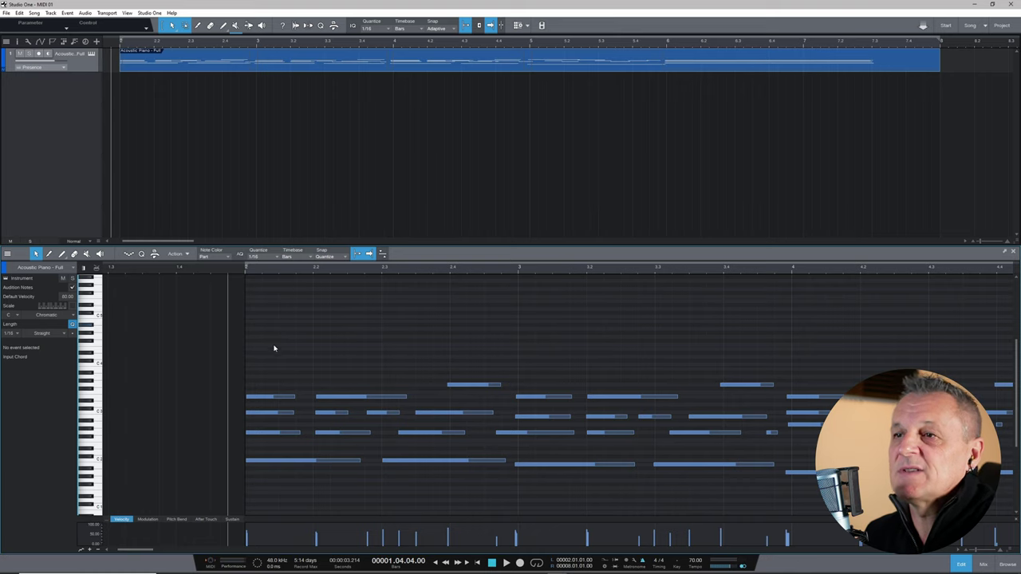
left_click(267, 258)
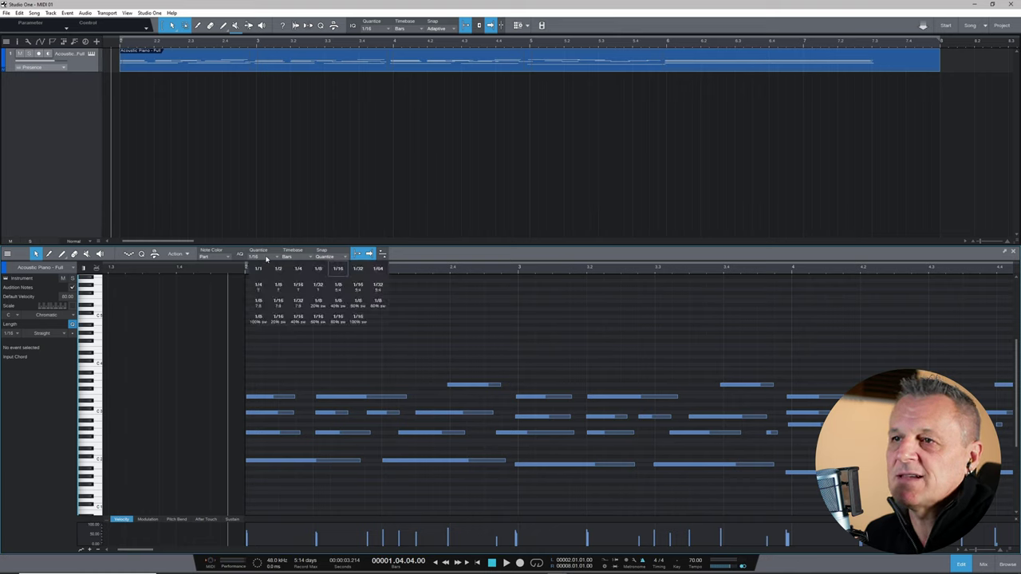
left_click(319, 269)
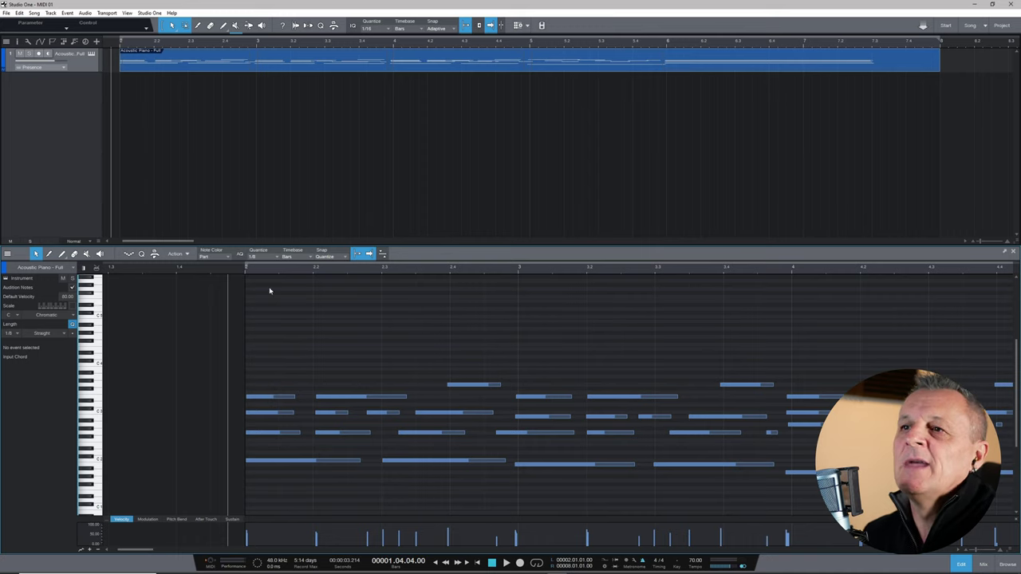
left_click(267, 258)
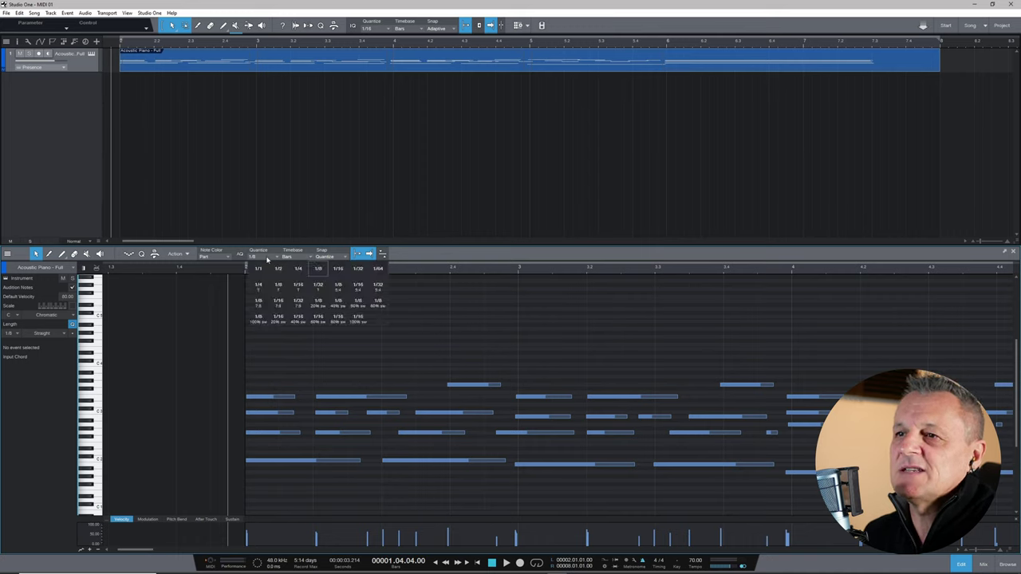
left_click(339, 269)
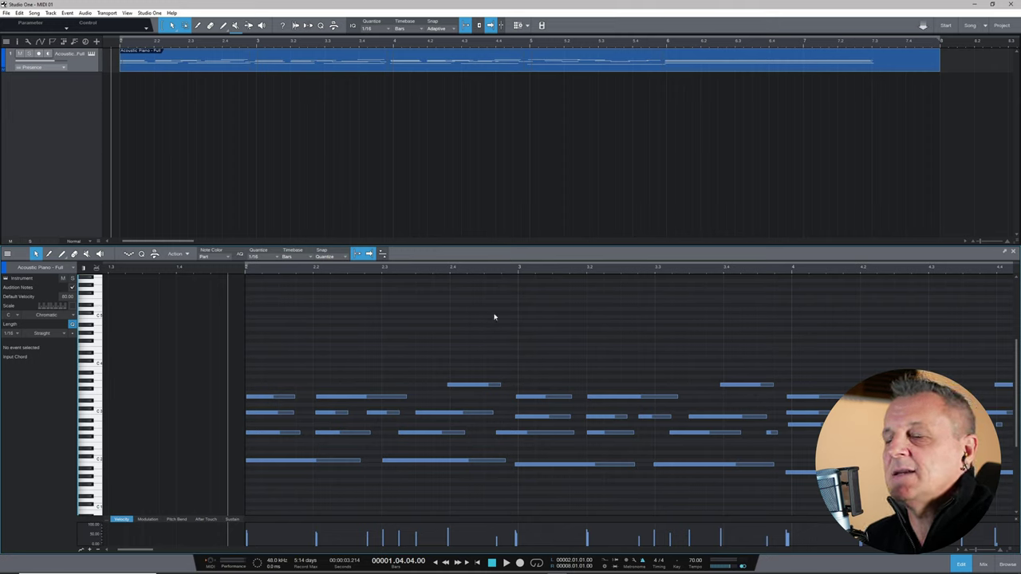
- Try moving the high G3 note near beat 2.4, first with snapping on and again with snapping off
left_click(473, 386)
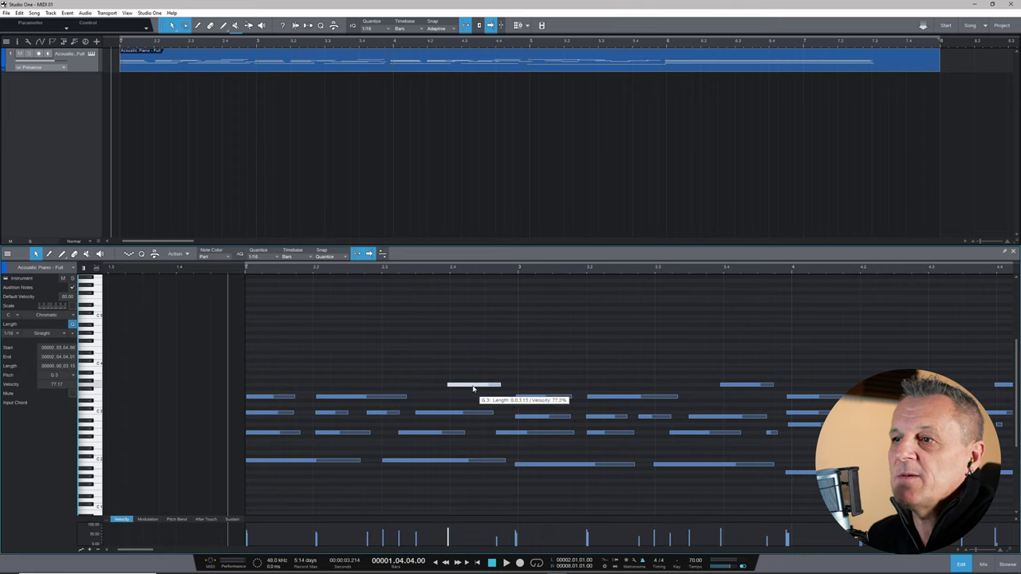
left_click(473, 388)
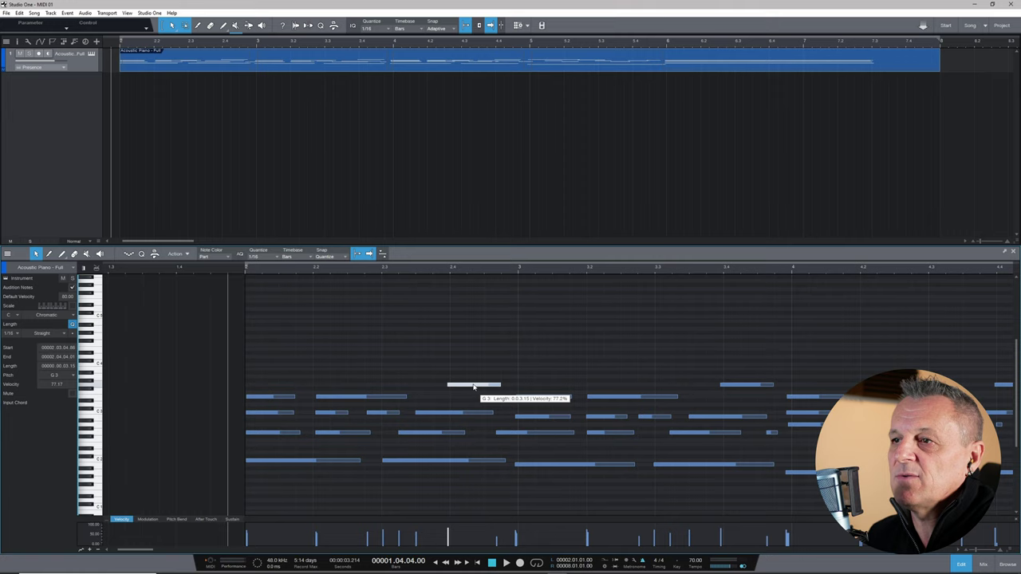
mouse_move(474, 387)
left_mouse_down()
mouse_move(474, 348)
mouse_move(472, 388)
mouse_move(442, 389)
mouse_move(471, 390)
mouse_move(406, 390)
mouse_move(470, 389)
left_mouse_up()
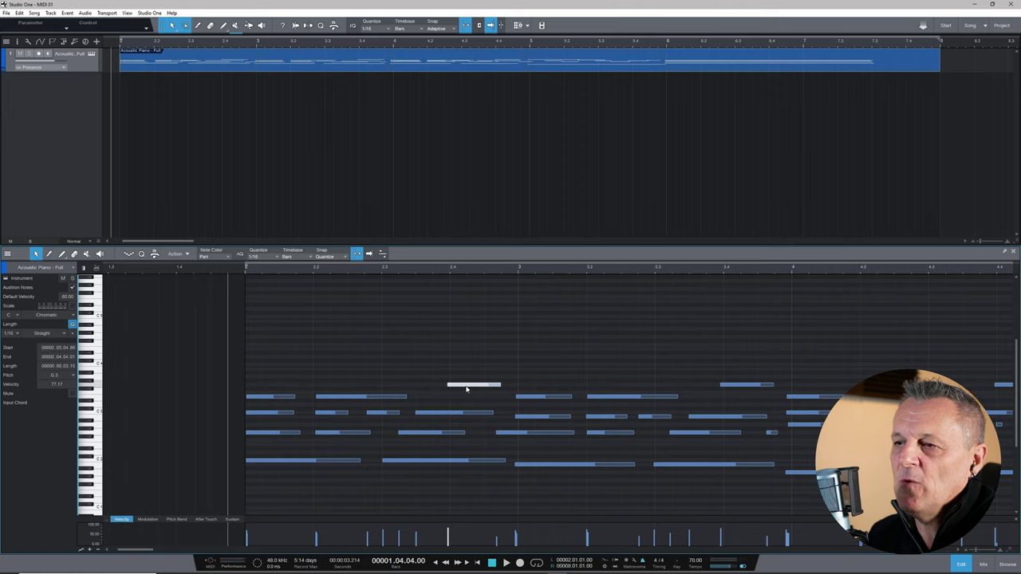
mouse_move(467, 387)
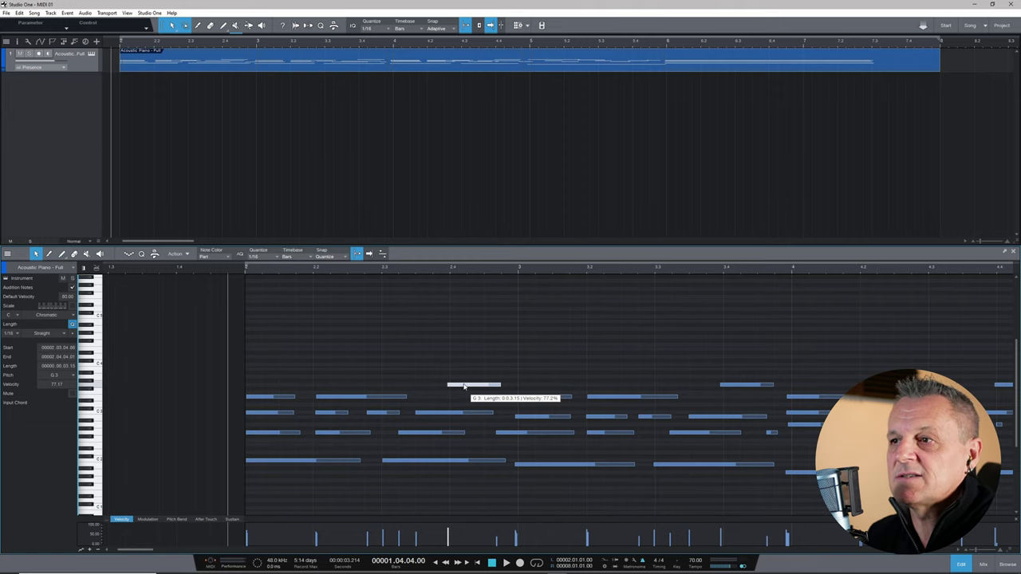
mouse_move(466, 388)
left_mouse_down()
mouse_move(462, 349)
mouse_move(460, 386)
left_mouse_up()
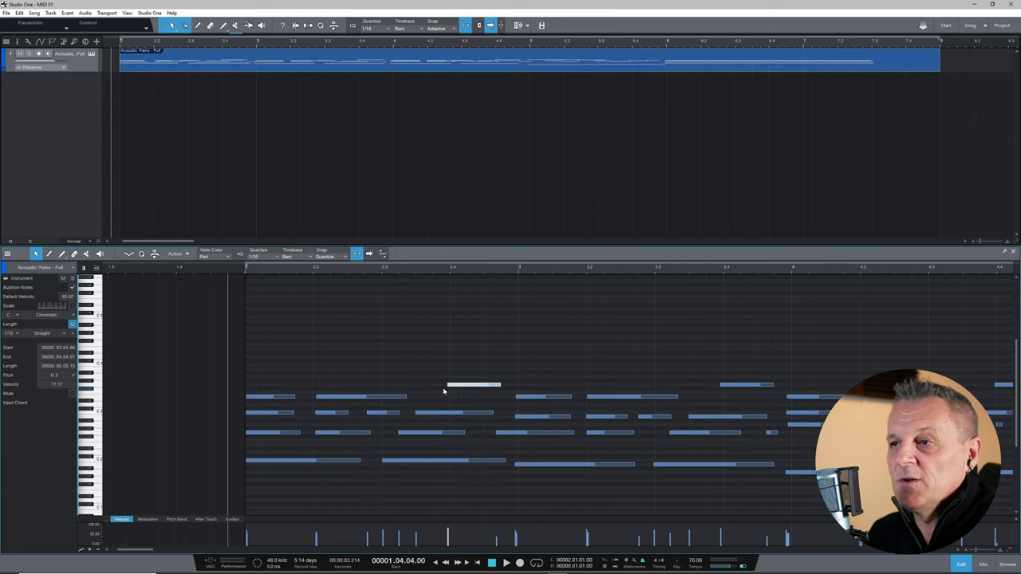
left_click(358, 254)
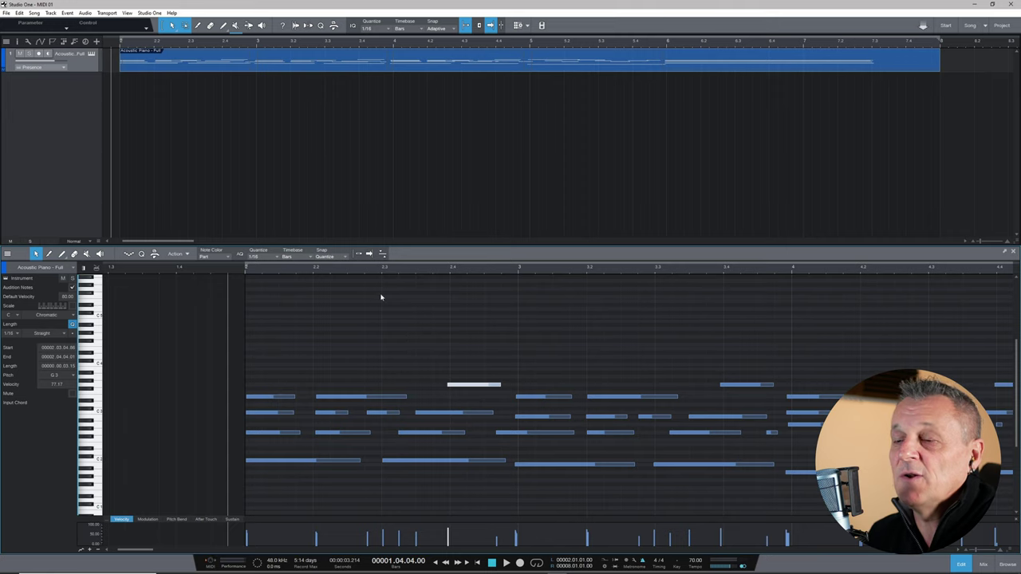
mouse_move(471, 385)
left_mouse_down()
mouse_move(440, 388)
mouse_move(469, 389)
mouse_move(460, 389)
mouse_move(473, 373)
left_mouse_up()
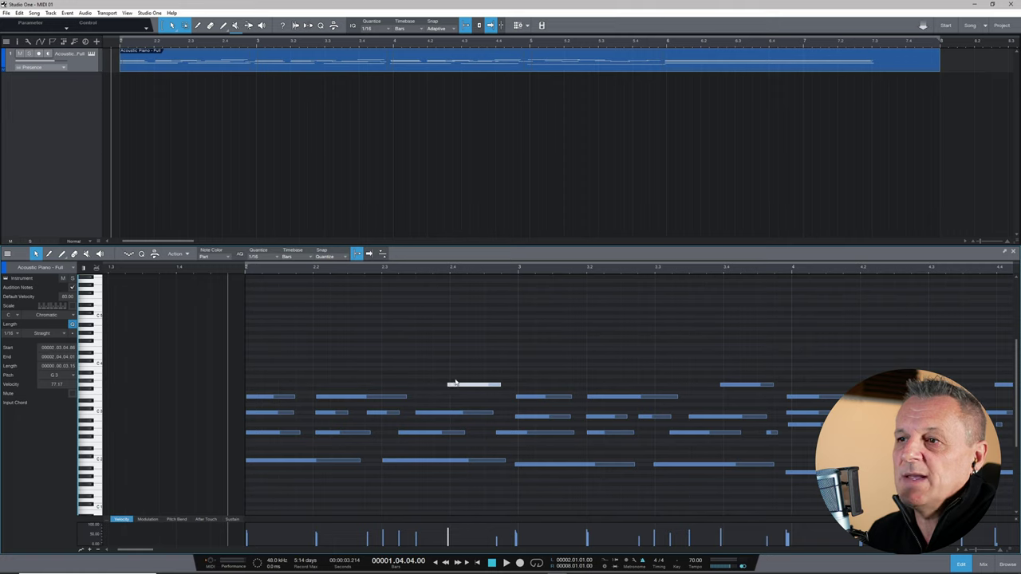
- Trim the high G3 note near beat 2.4 and, with snapping off, shorten the upper notes of bar 3 together from their ends
left_click(448, 385)
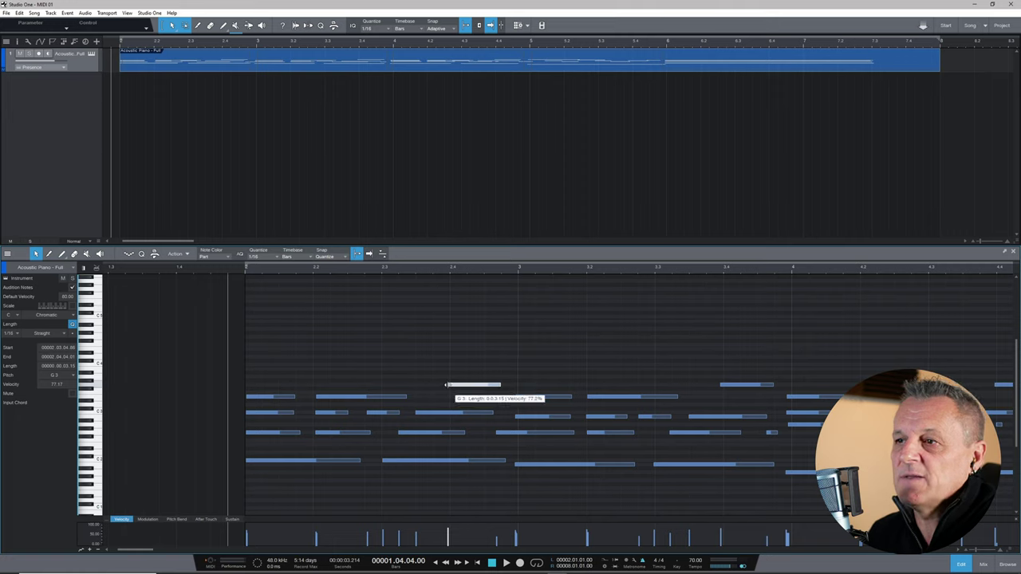
left_click_drag(447, 385, 688, 427)
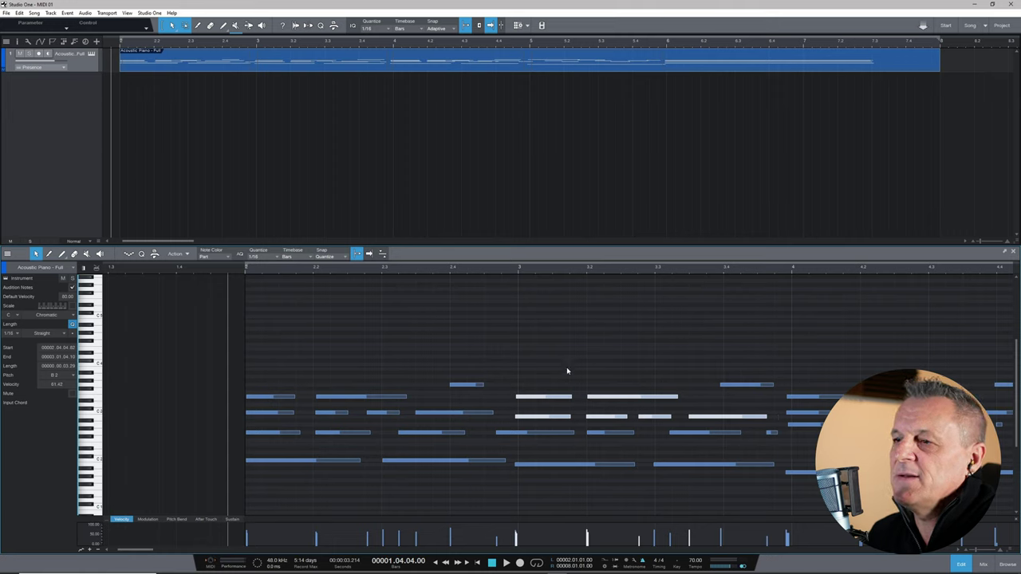
mouse_move(573, 397)
left_mouse_down()
mouse_move(547, 397)
mouse_move(571, 395)
left_mouse_up()
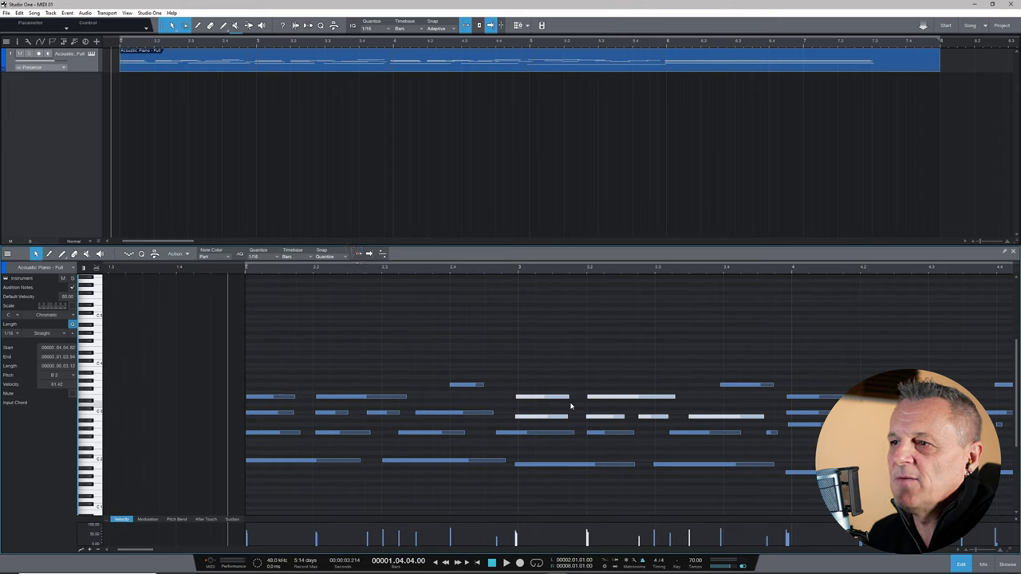
mouse_move(568, 396)
left_mouse_down()
mouse_move(554, 396)
mouse_move(568, 398)
left_mouse_up()
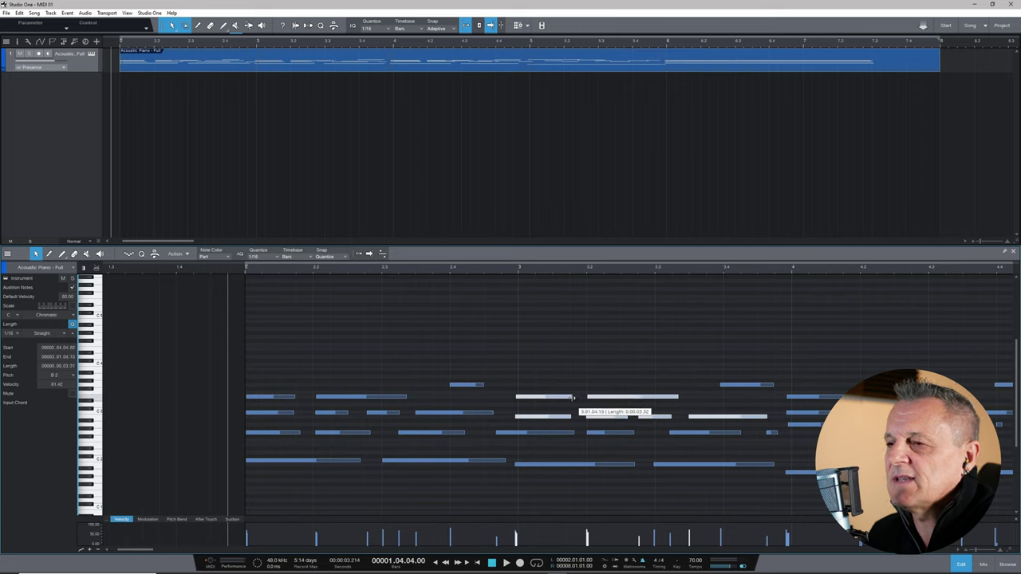
left_click_drag(564, 399, 569, 396)
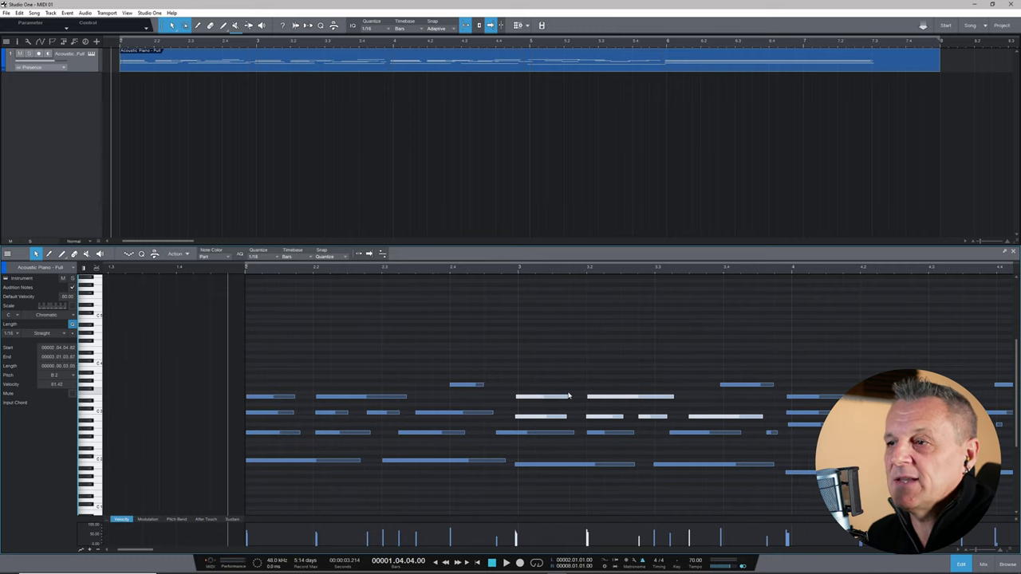
left_click(569, 396)
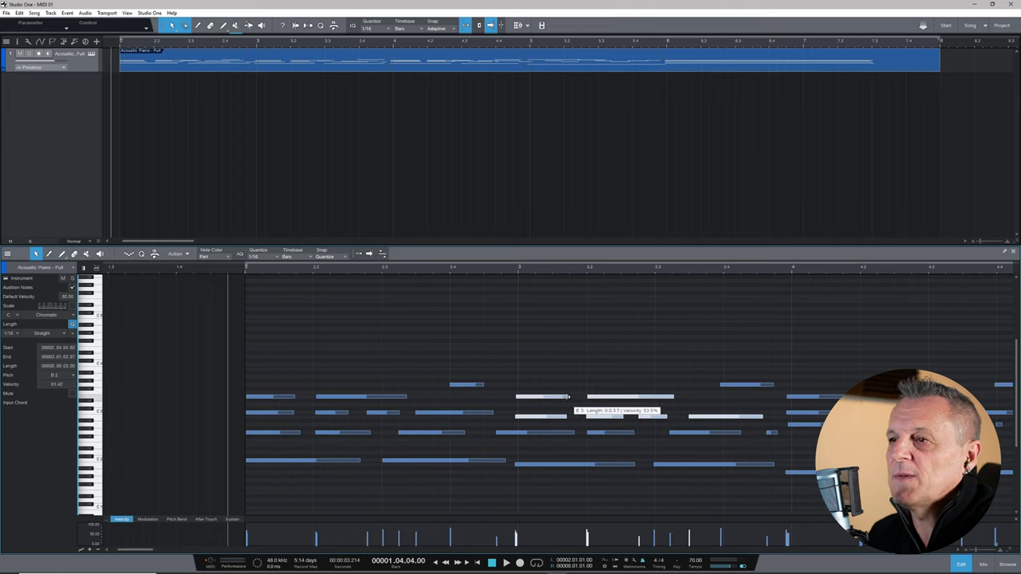
- Try to give the selected bar 3 notes one equal length, undo that change and clear the note selection
mouse_move(568, 396)
left_mouse_down()
mouse_move(540, 397)
mouse_move(568, 397)
left_mouse_up()
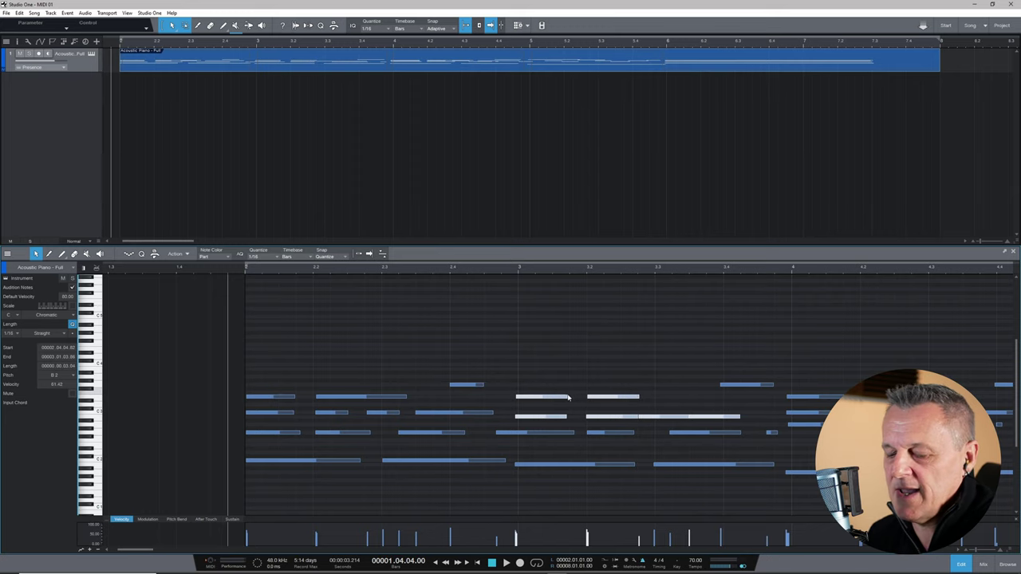
key("ctrl+z")
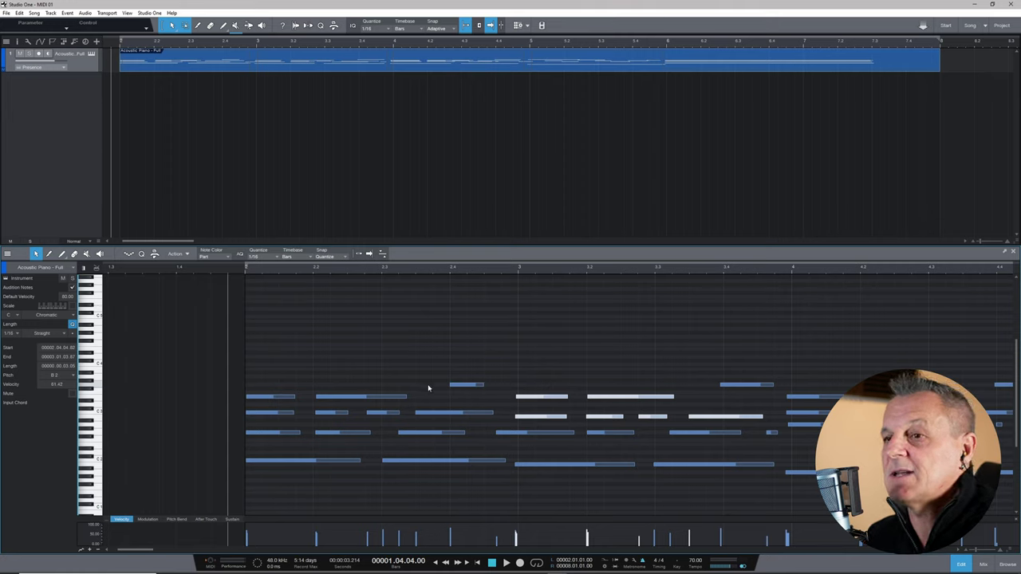
left_click(516, 344)
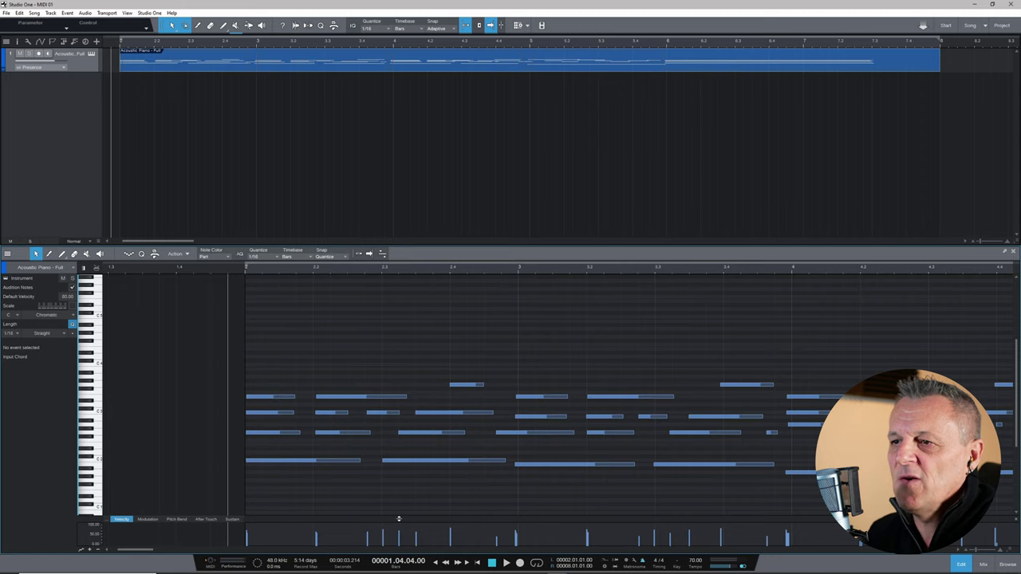
- Enlarge the velocity lane, lower the velocity of the high G3 note near beat 2.4 and set bar 3's opening B2 note to about 58
left_click_drag(399, 519, 401, 440)
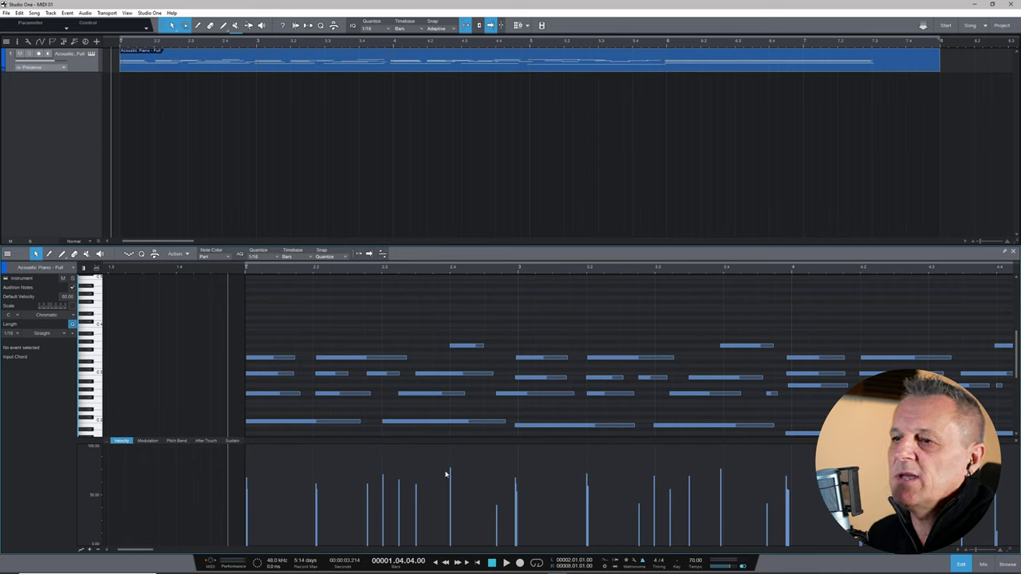
mouse_move(449, 470)
left_mouse_down()
mouse_move(450, 531)
mouse_move(450, 482)
left_mouse_up()
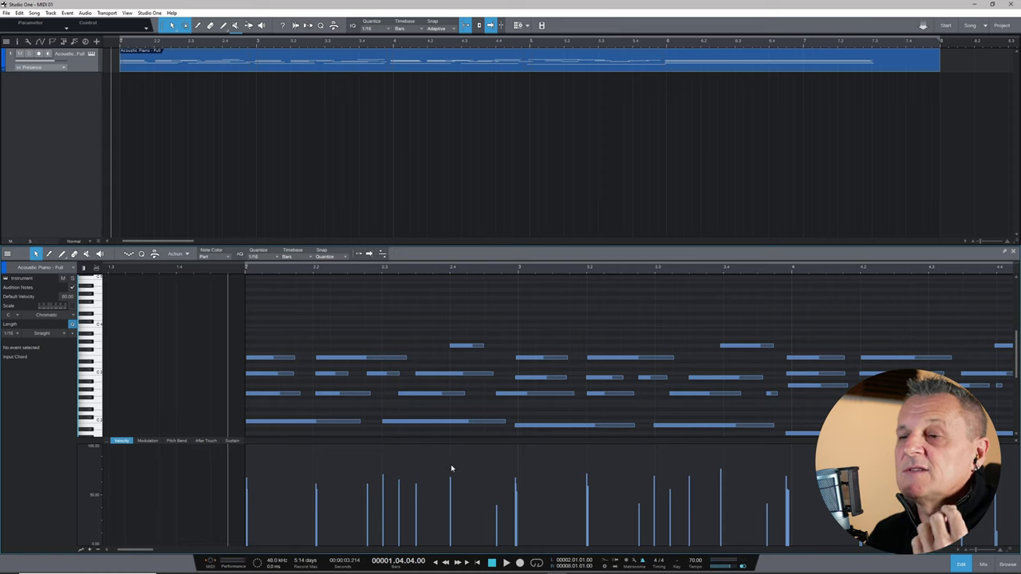
mouse_move(450, 481)
left_mouse_down()
mouse_move(451, 526)
mouse_move(451, 479)
left_mouse_up()
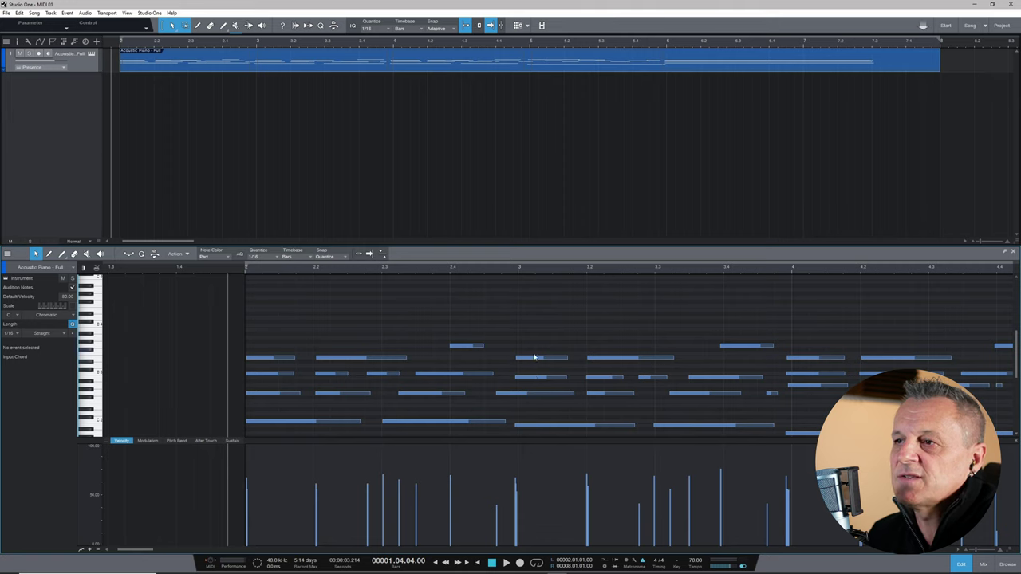
left_click(536, 378)
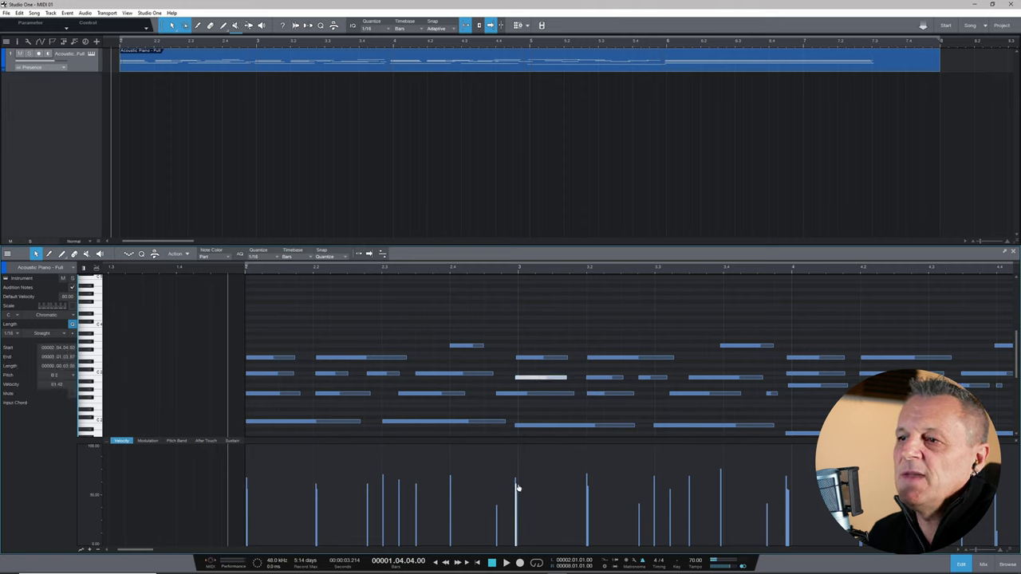
mouse_move(518, 485)
left_mouse_down()
mouse_move(516, 503)
mouse_move(532, 474)
mouse_move(518, 514)
mouse_move(517, 489)
left_mouse_up()
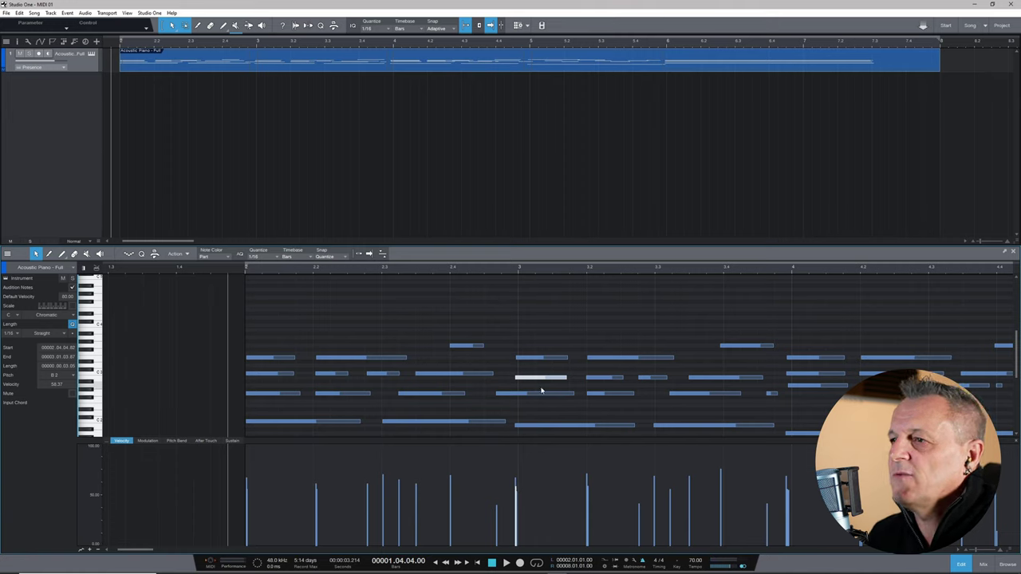
- Try giving the middle row of notes from bar 3 into bar 4 one equal velocity of about 72, and undo it
left_click_drag(507, 373, 946, 375)
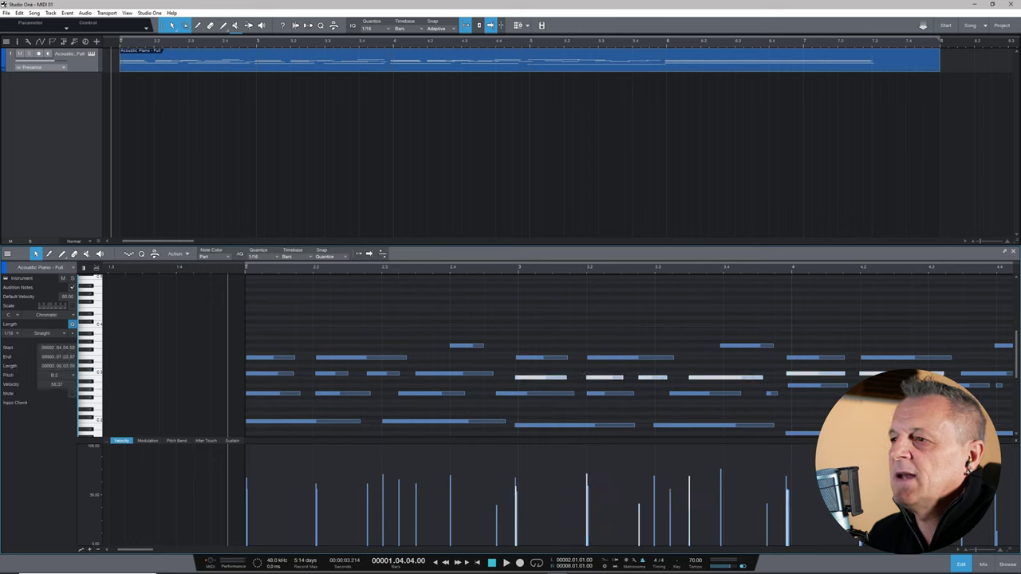
mouse_move(587, 480)
left_mouse_down()
mouse_move(592, 456)
mouse_move(588, 507)
mouse_move(589, 478)
left_mouse_up()
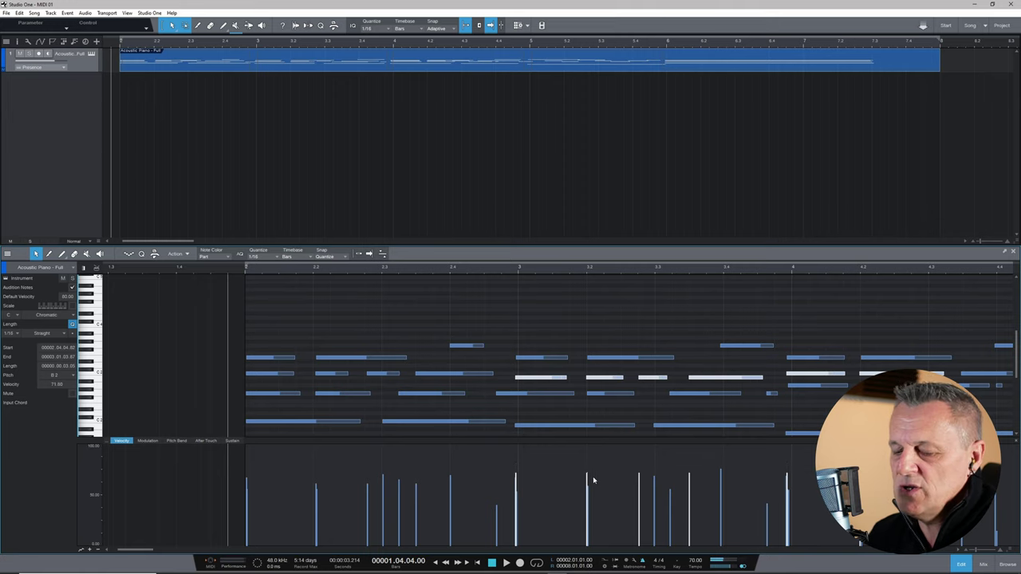
key("ctrl+z")
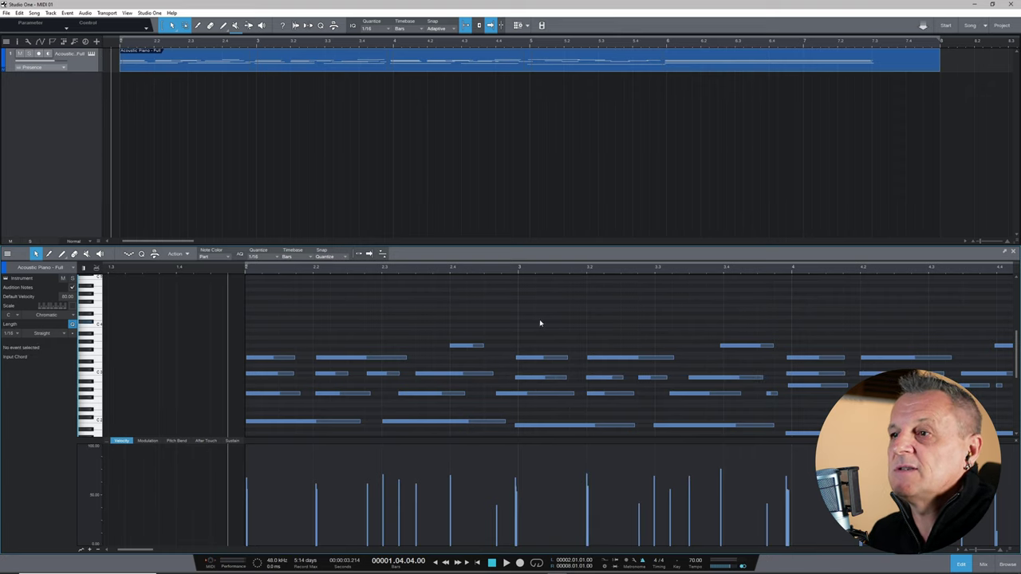
- Try deleting the E3 note at the start of bar 3 and adding a 1/16 D4 note there, undoing each edit
left_click(542, 358)
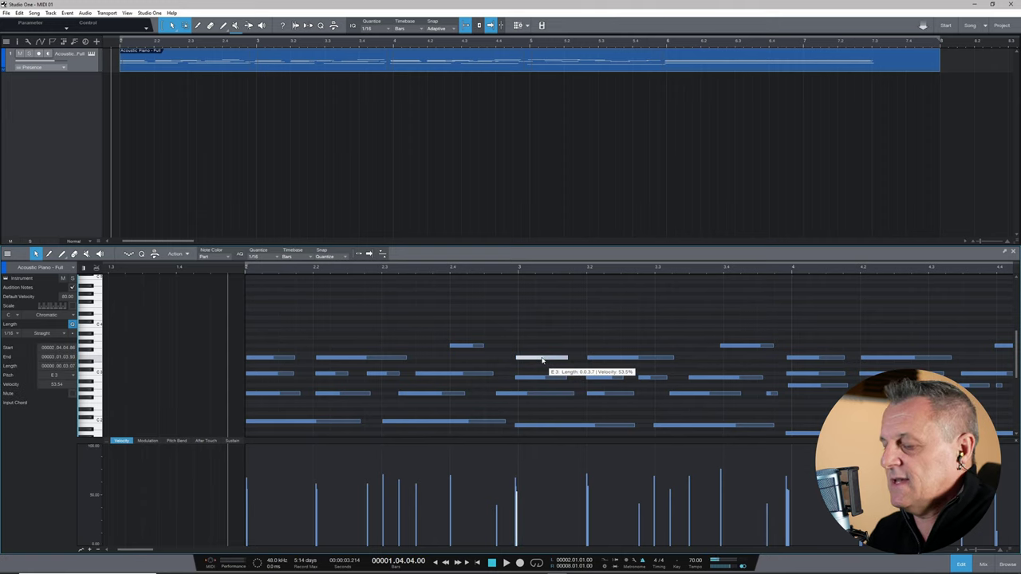
key("Right")
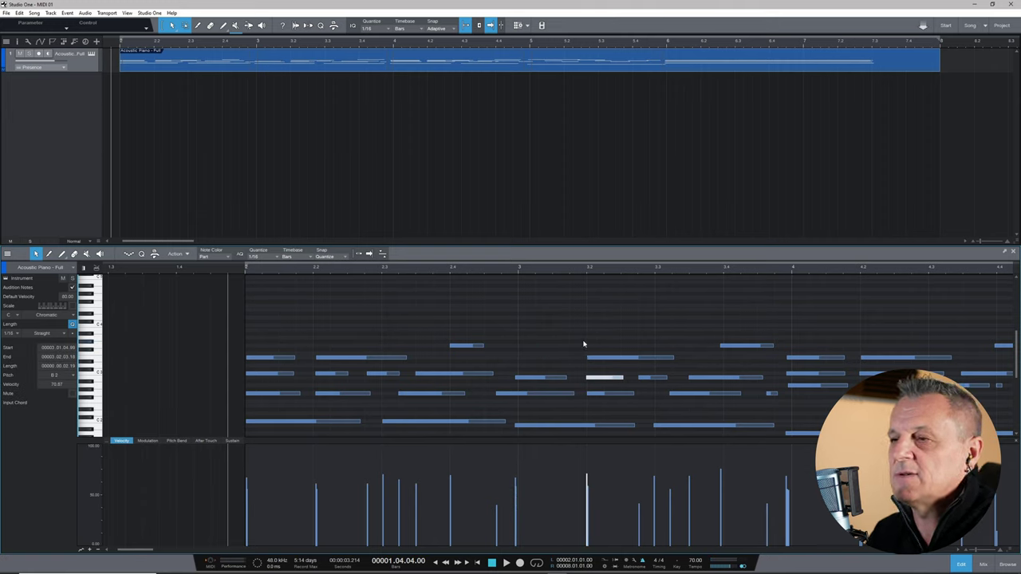
key("Left")
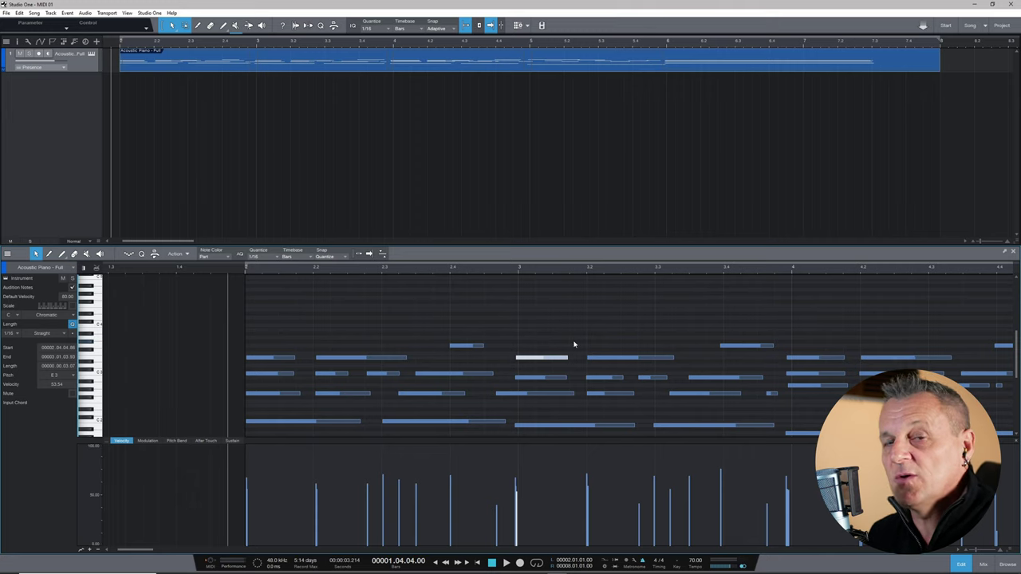
left_click(519, 319)
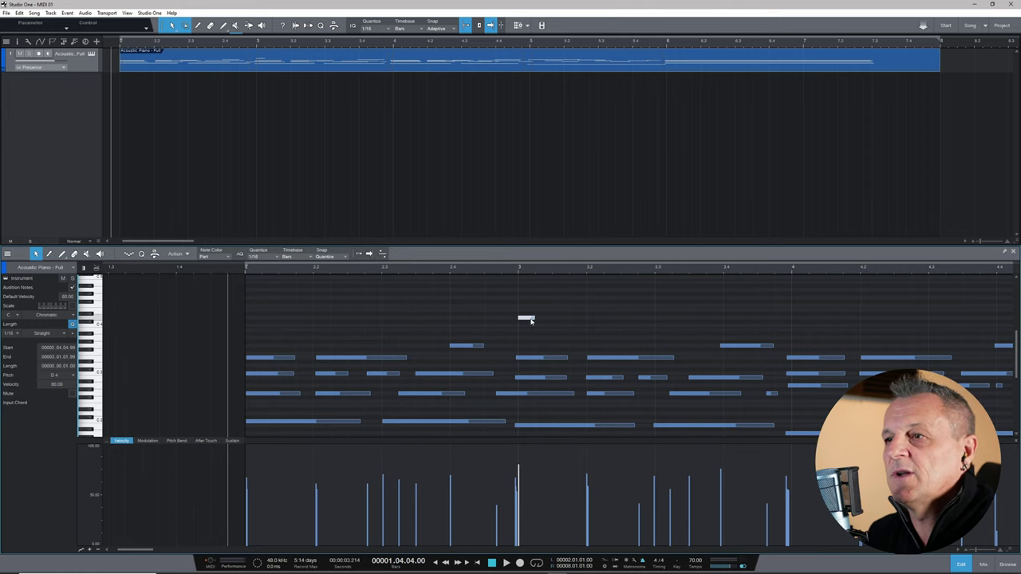
mouse_move(529, 321)
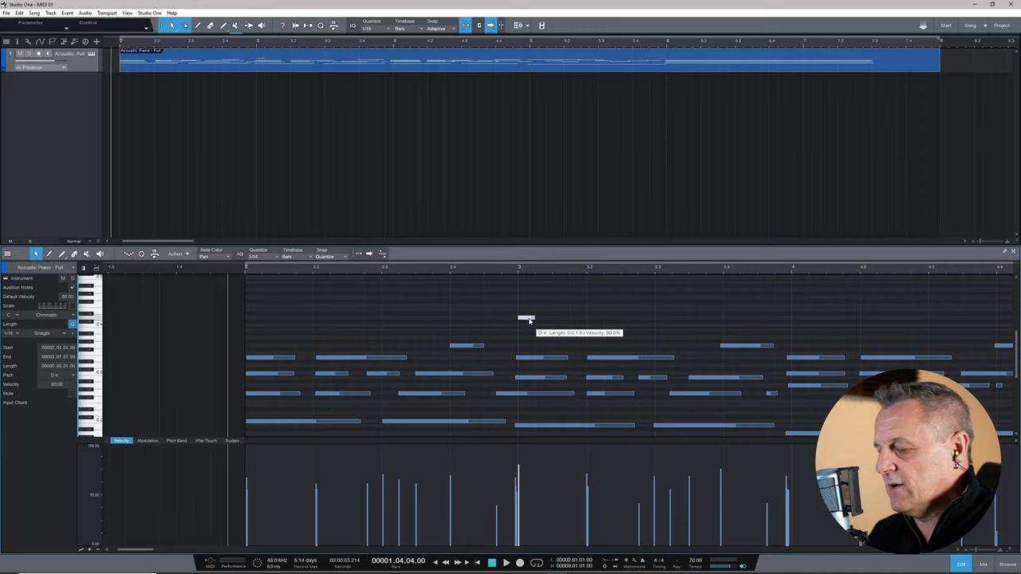
key("ctrl+z")
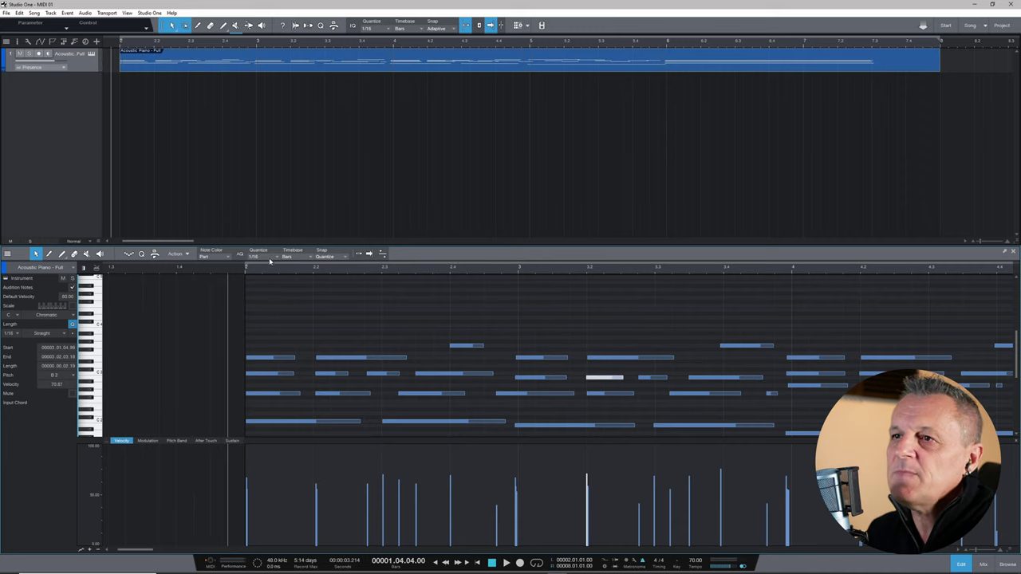
- Try the note editor's quantize value at 1/4, add quarter notes A4 at beat 2.2 and G4 at 2.3, and remove both
left_click(262, 259)
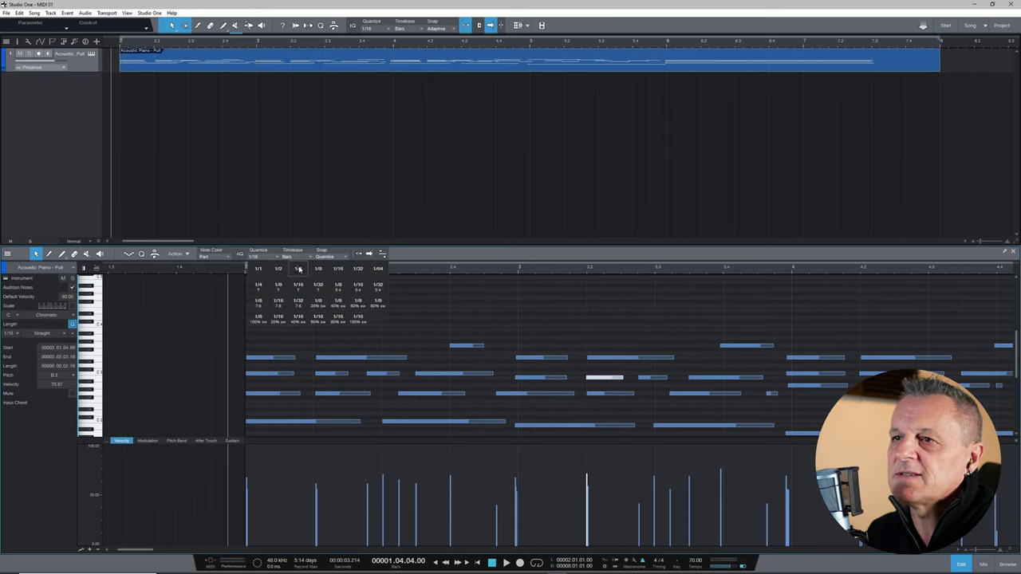
left_click(299, 269)
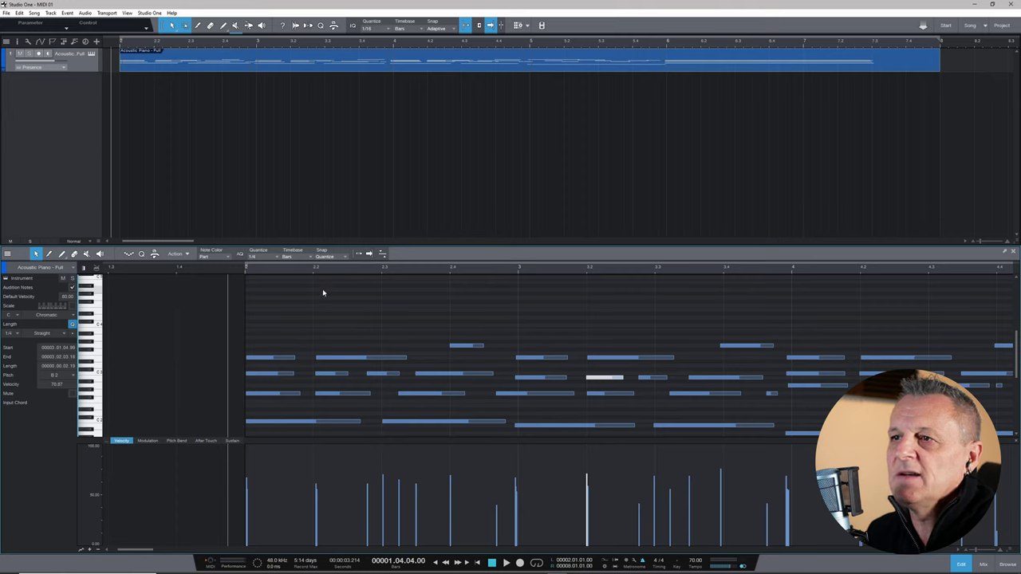
left_click(313, 293)
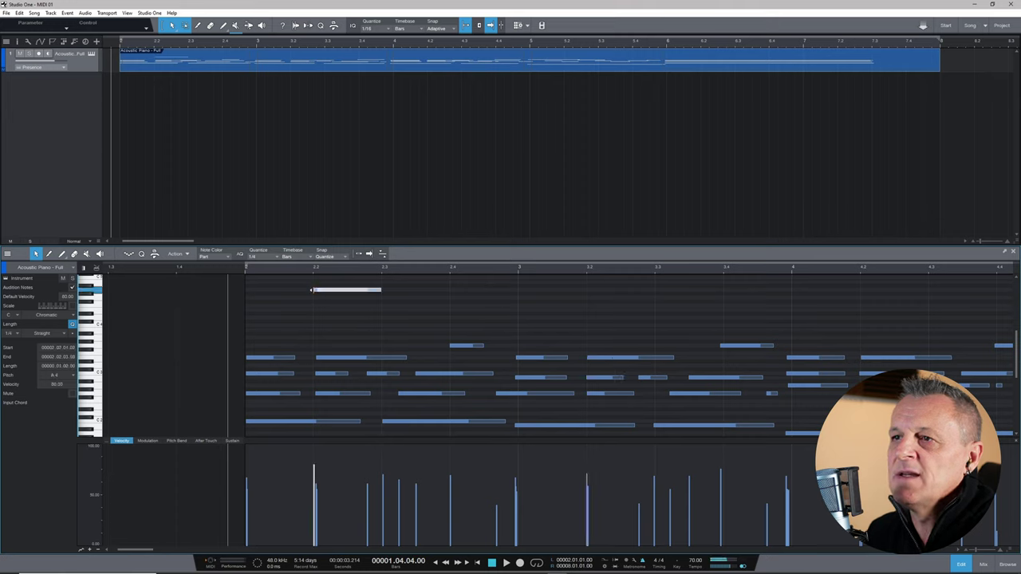
left_click(383, 302)
left_click(382, 300)
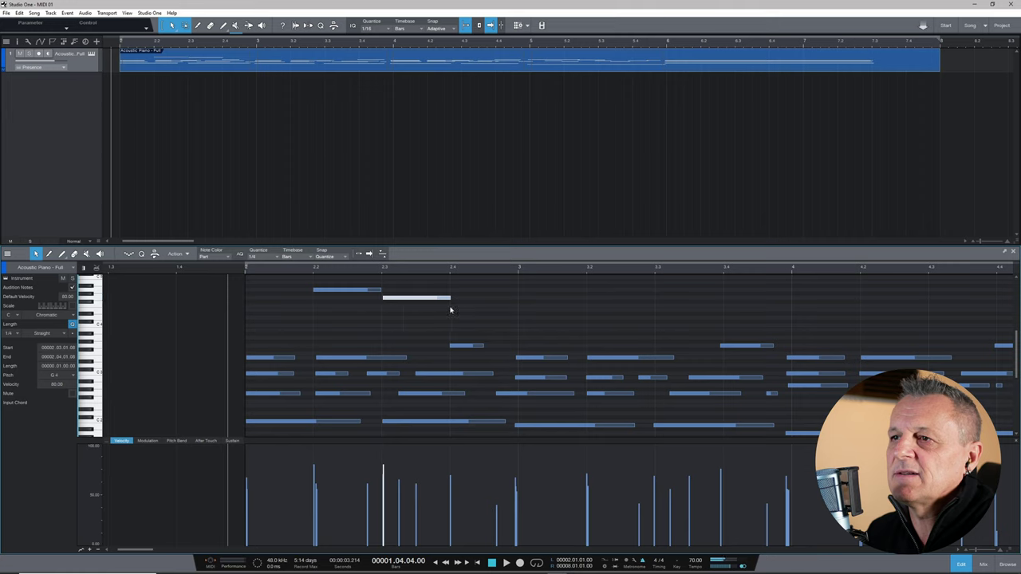
key("Delete")
key("ctrl+z")
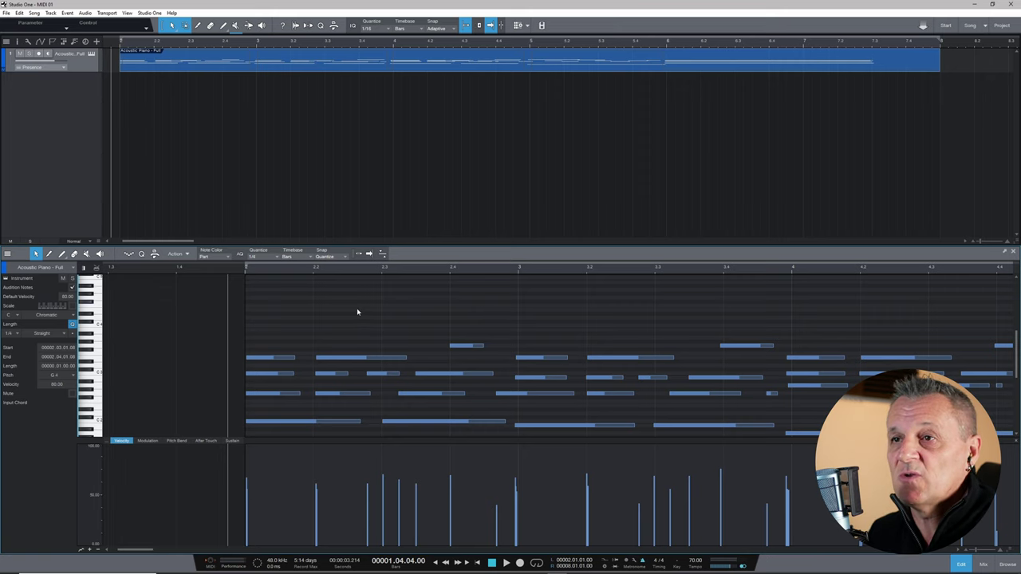
- Look through the note editor's Action commands for pitch, velocity, quantize, time, mute and process
left_click(177, 254)
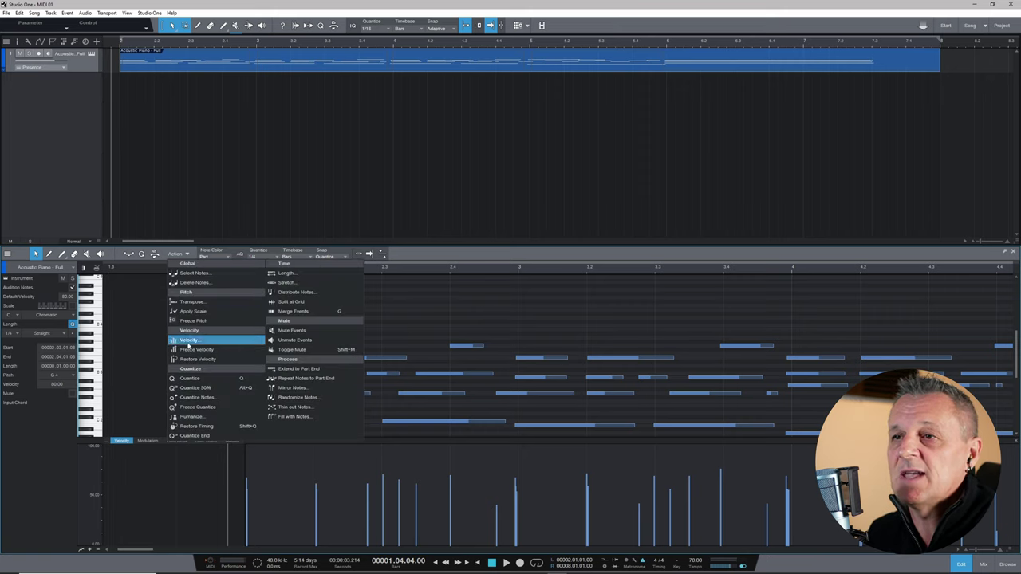
left_click(441, 303)
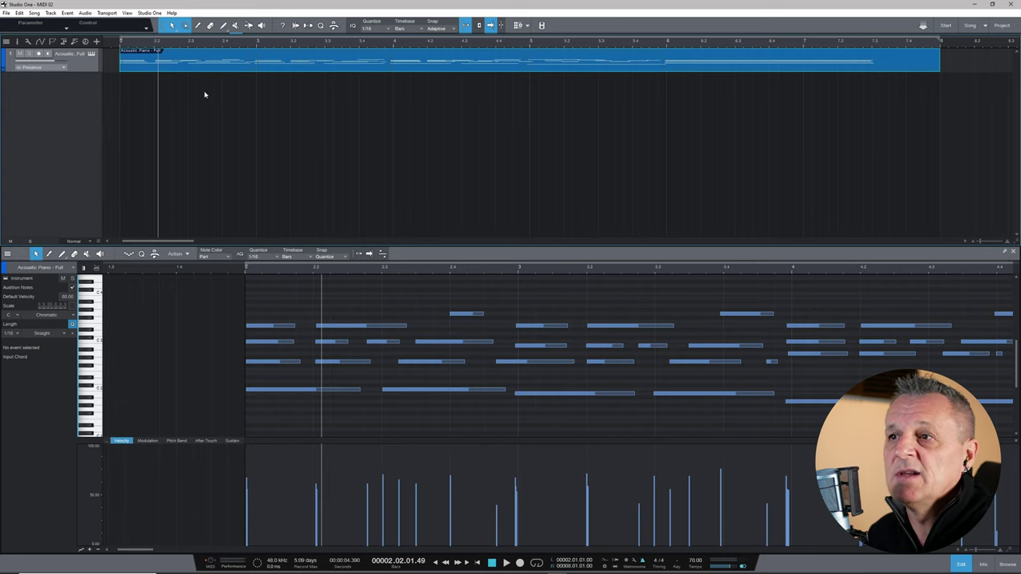
- Try quantizing the whole piano part to 1/16 and undo the quantization
key("q")
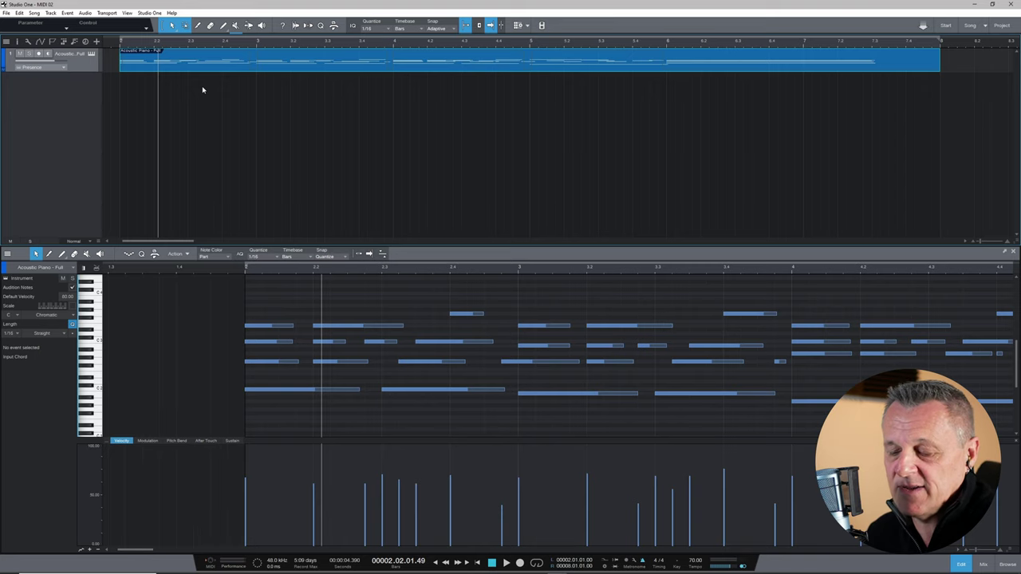
key("ctrl+z")
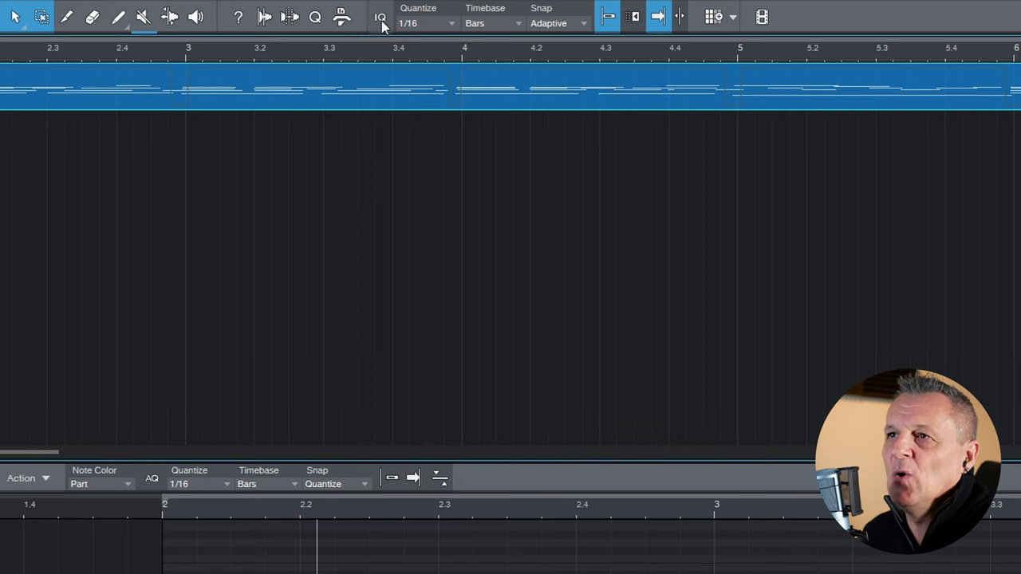
- Examine the detailed quantize settings of the arrangement and of the note editor, along with the editor's quantize values
left_click(316, 17)
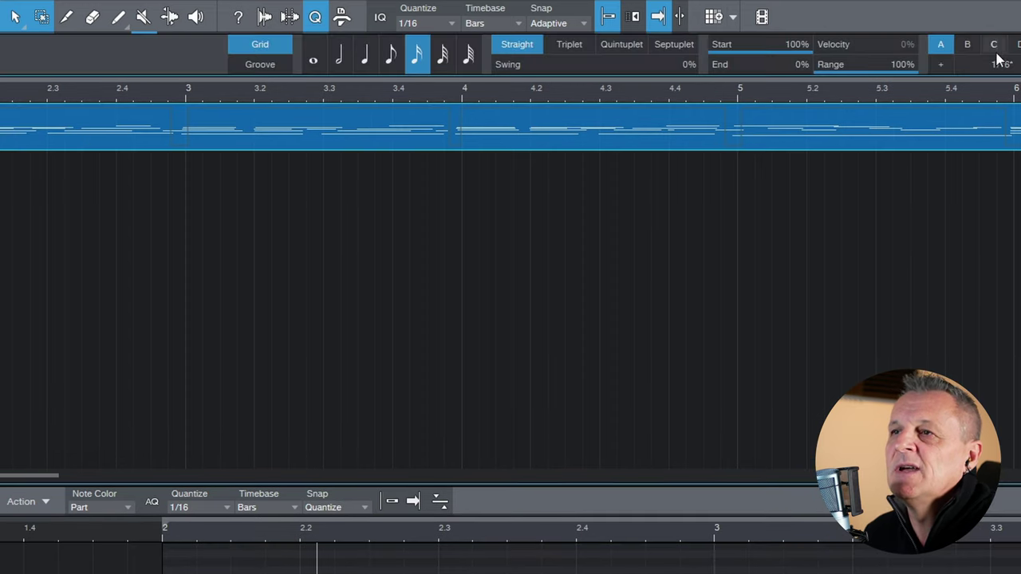
left_click(316, 17)
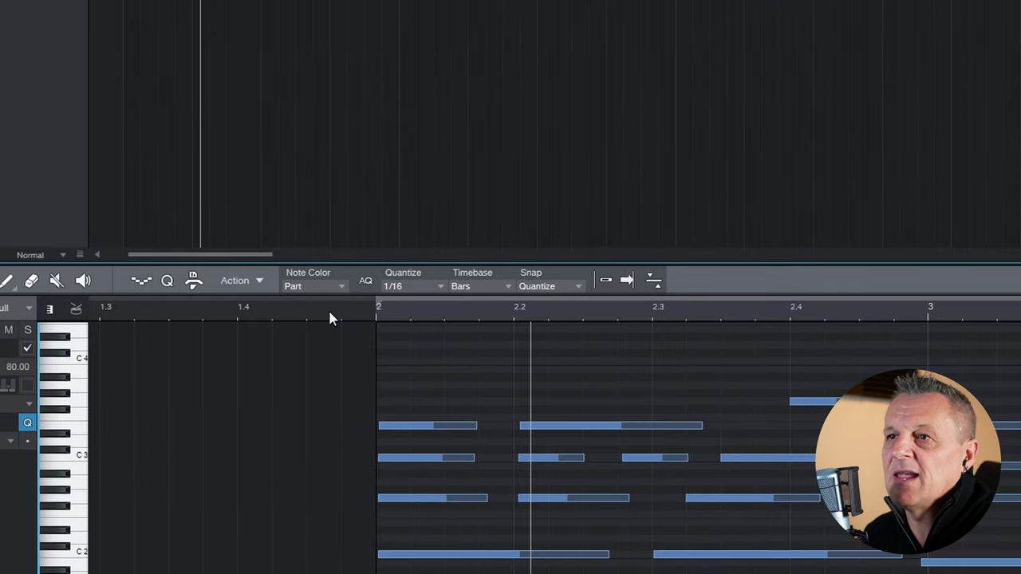
left_click(323, 307)
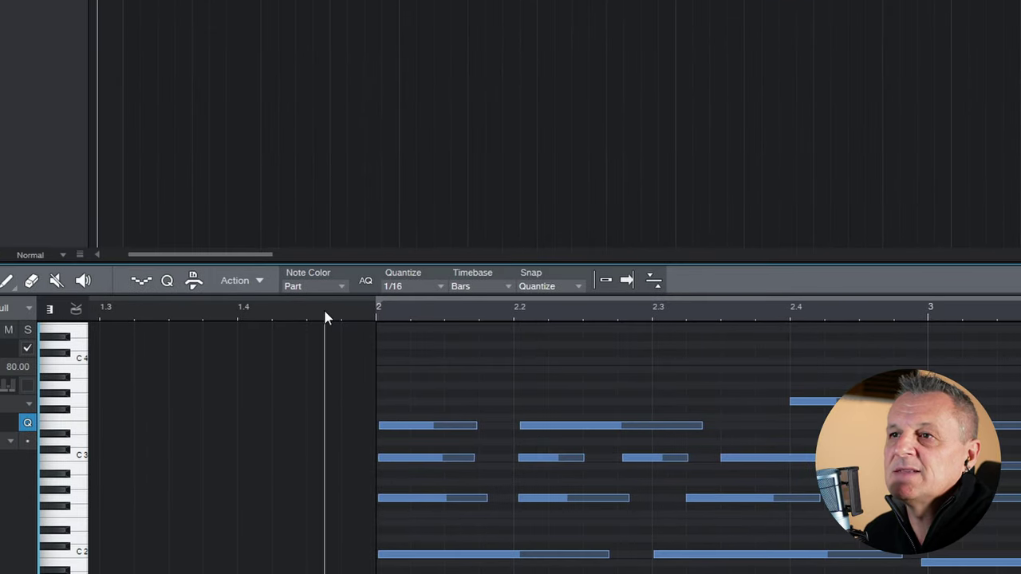
left_click(418, 286)
left_click(410, 279)
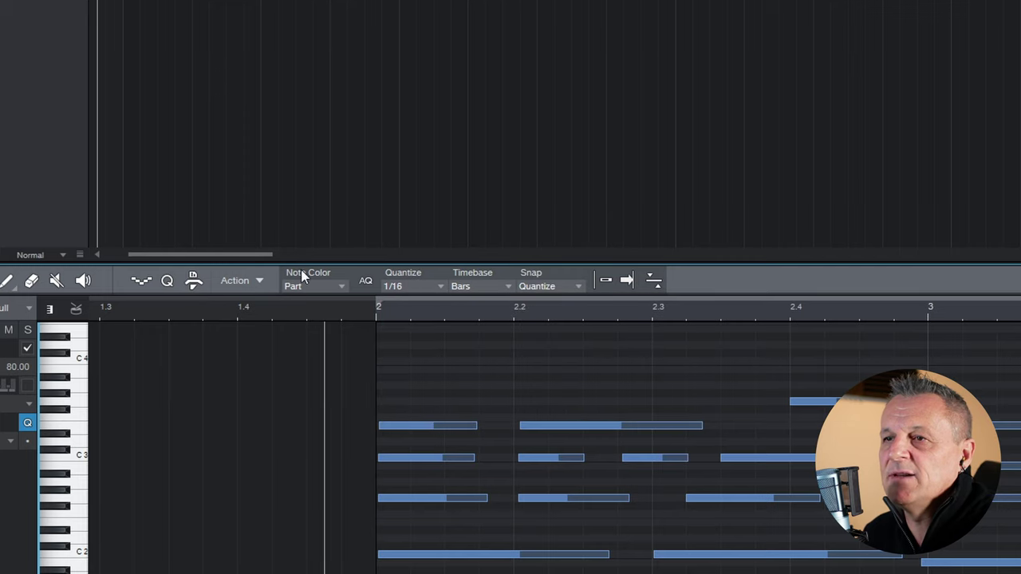
left_click(168, 281)
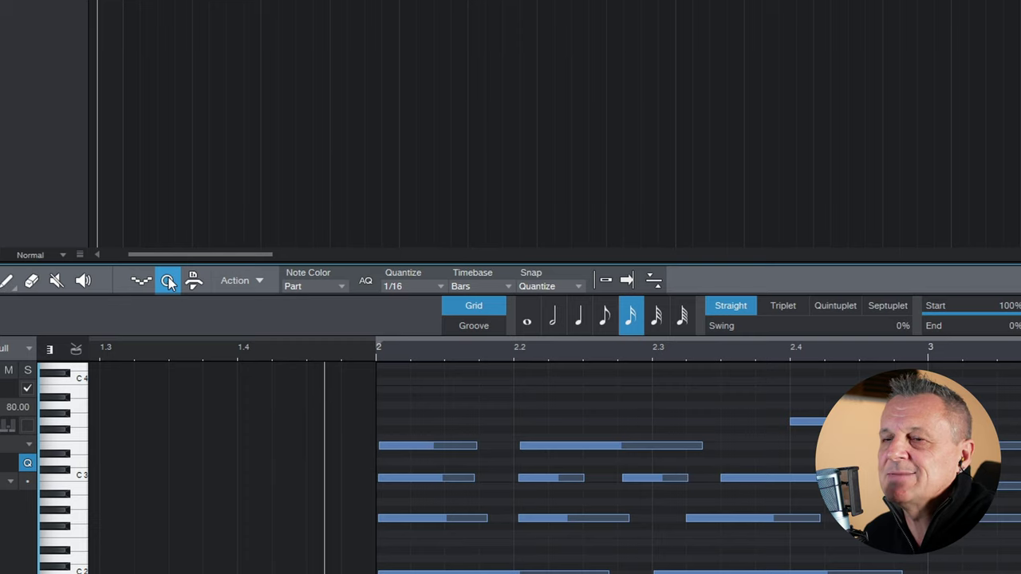
left_click(169, 281)
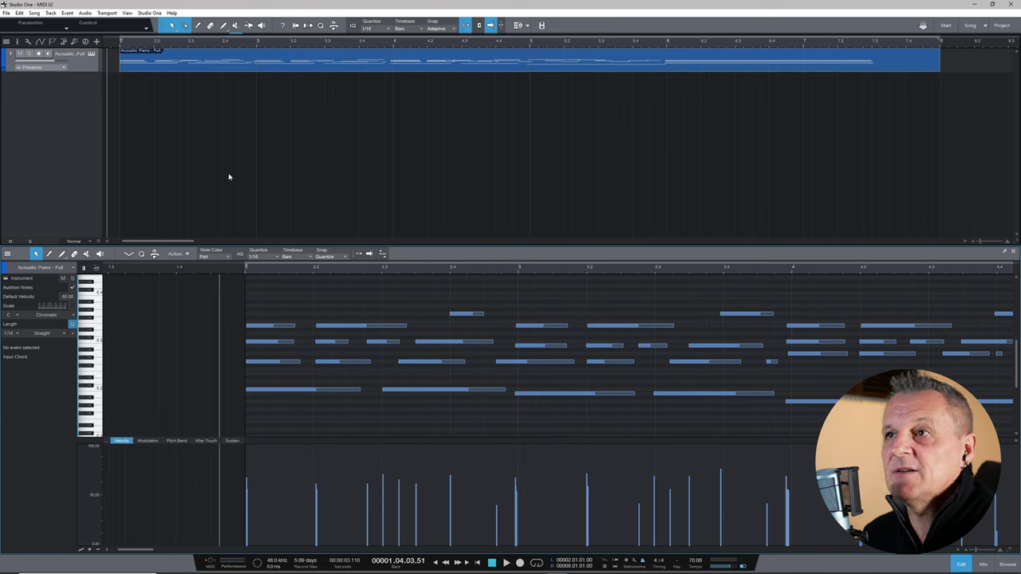
- Set the arrangement's quantize value to 1/2, try quantizing the whole piano part with it and undo that quantization
left_click(373, 28)
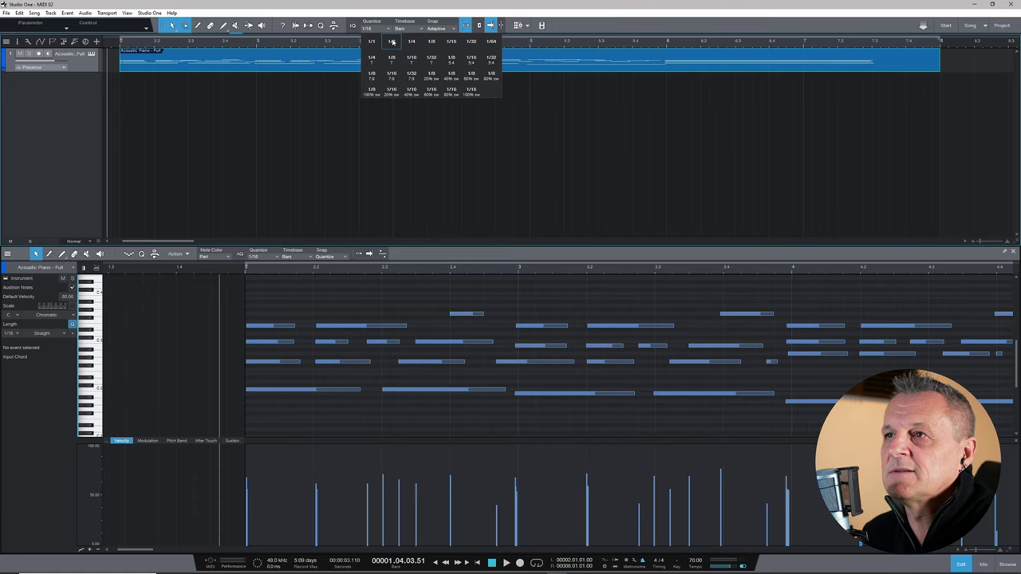
left_click(392, 43)
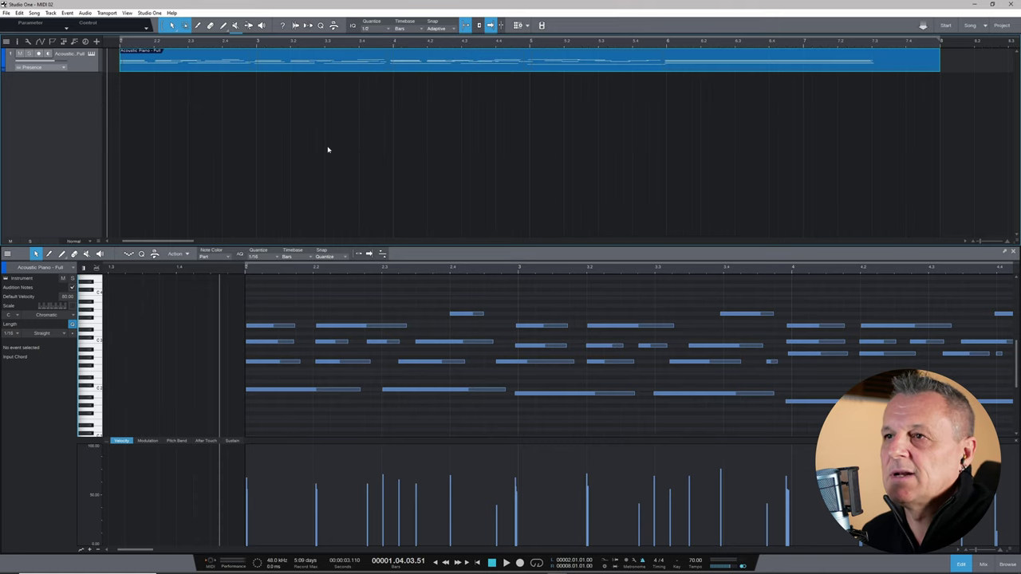
key("q")
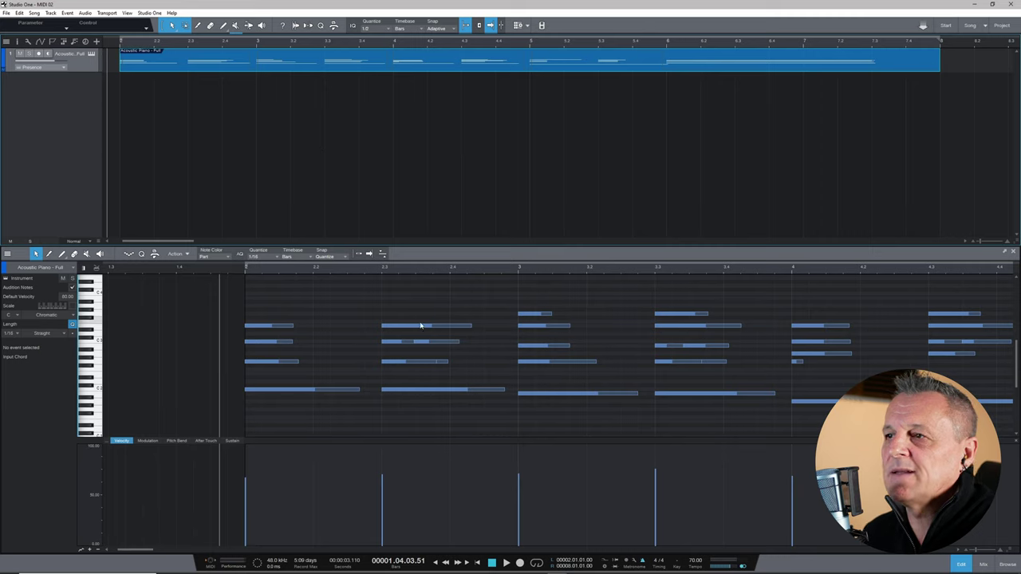
key("ctrl+z")
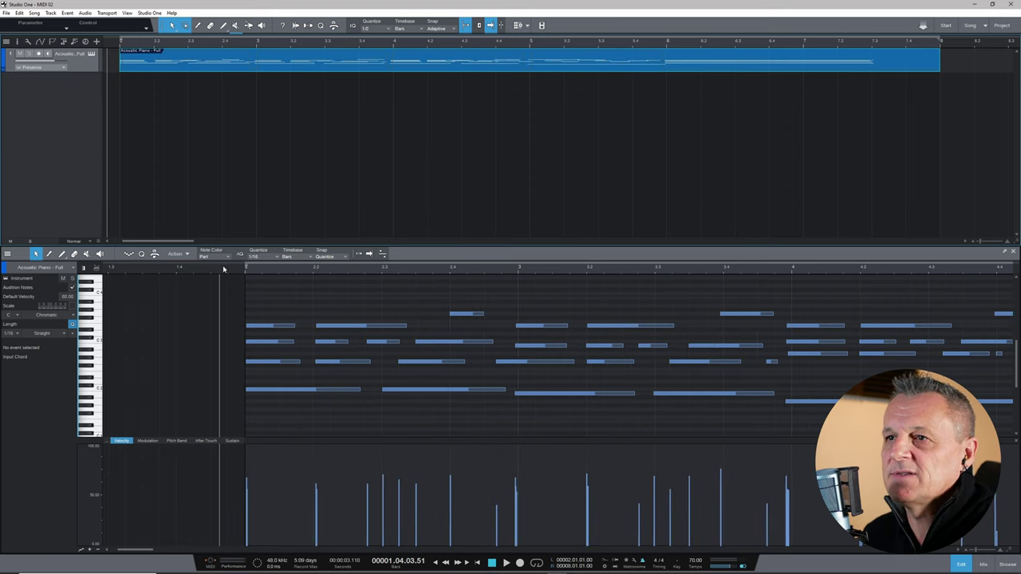
- Select all notes in bars 2 and 3 in the note editor and quantize only those at 1/16
left_click_drag(216, 296, 789, 433)
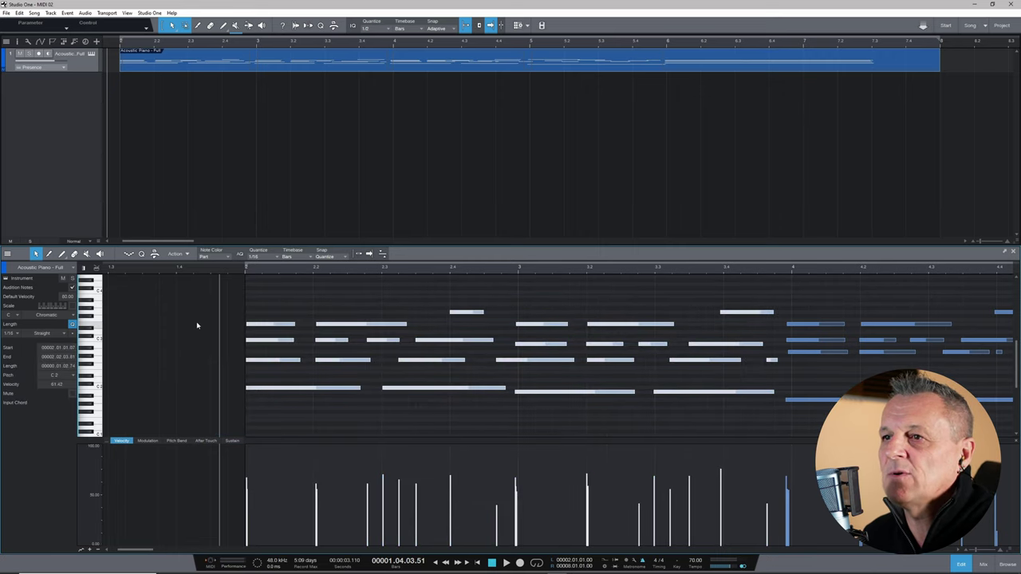
key("q")
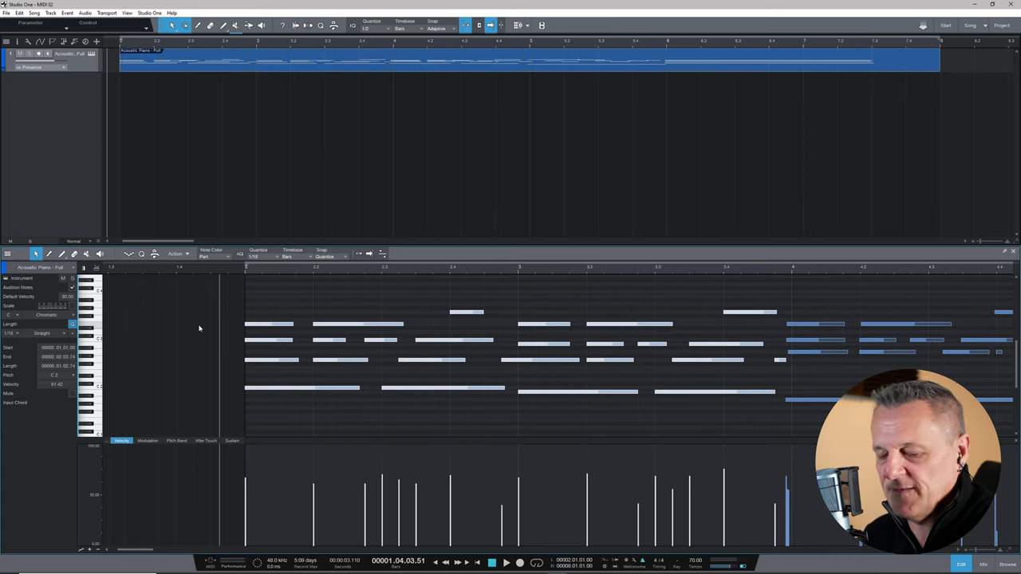
- Undo the 1/16 quantization of bars 2 and 3 and clear the note selection
key("ctrl+z")
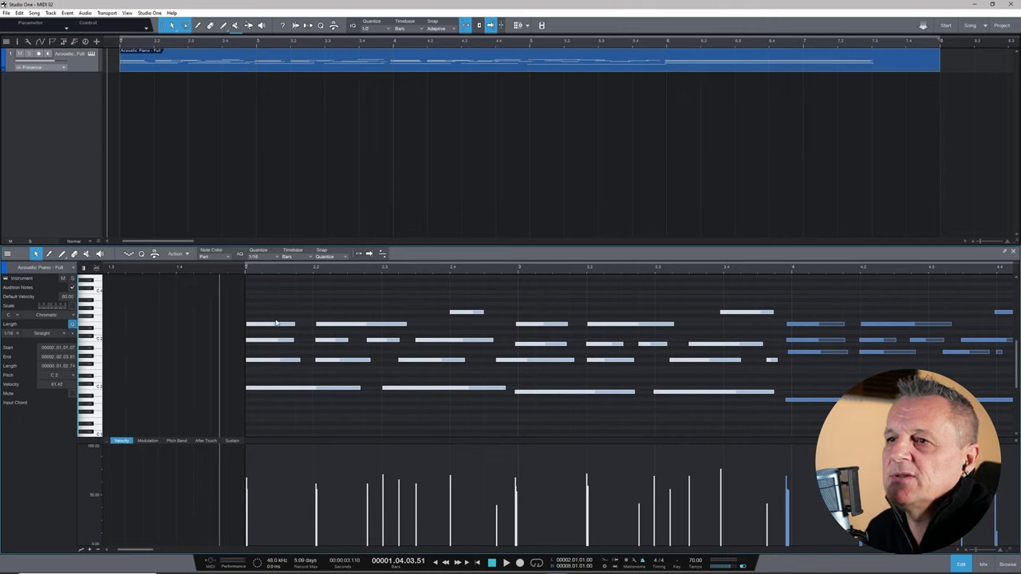
left_click(231, 303)
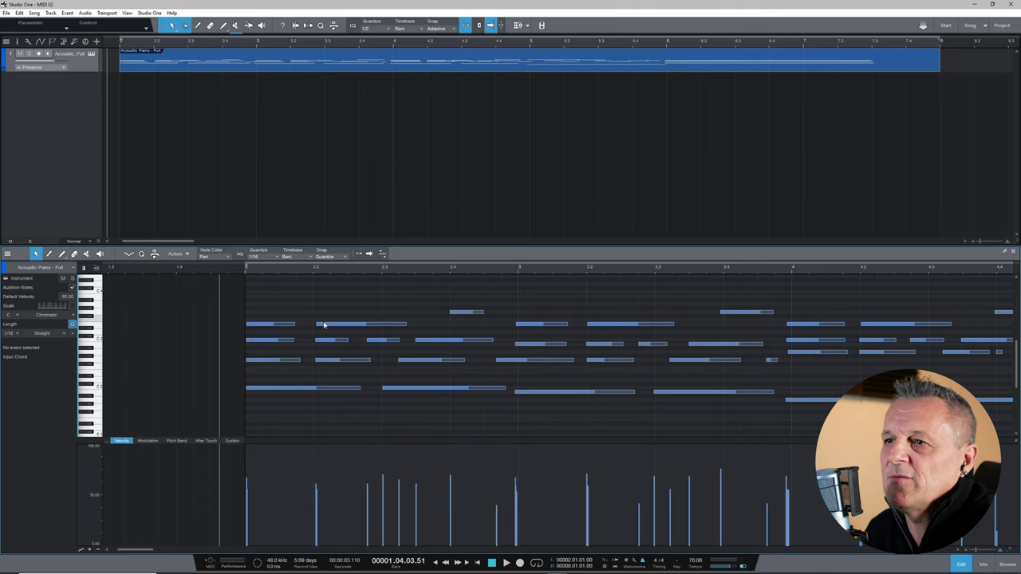
- Quantize only the E3 note near beat 2.2 to quarter notes through the note editor's detailed quantize settings
mouse_move(323, 325)
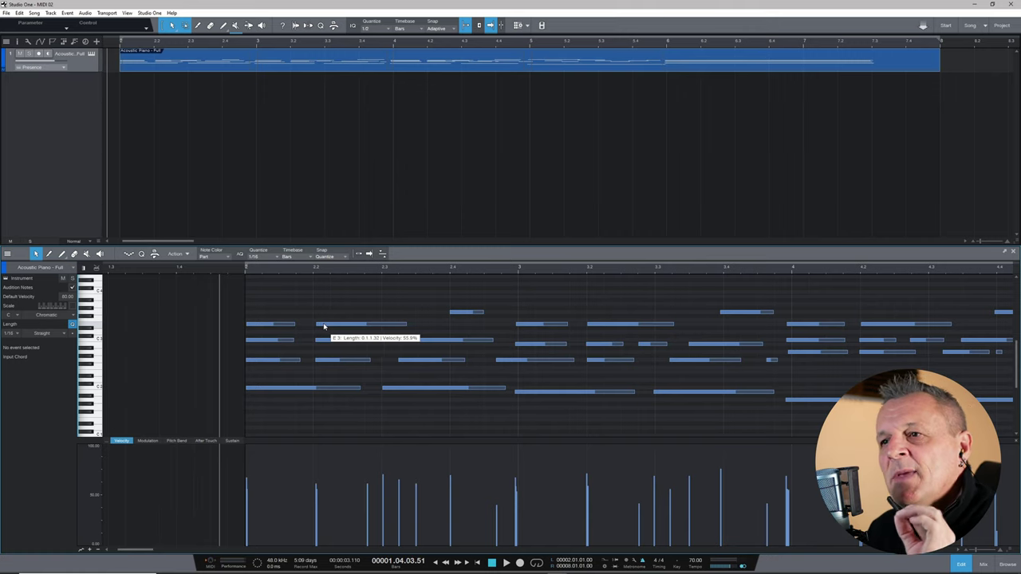
left_click(321, 325)
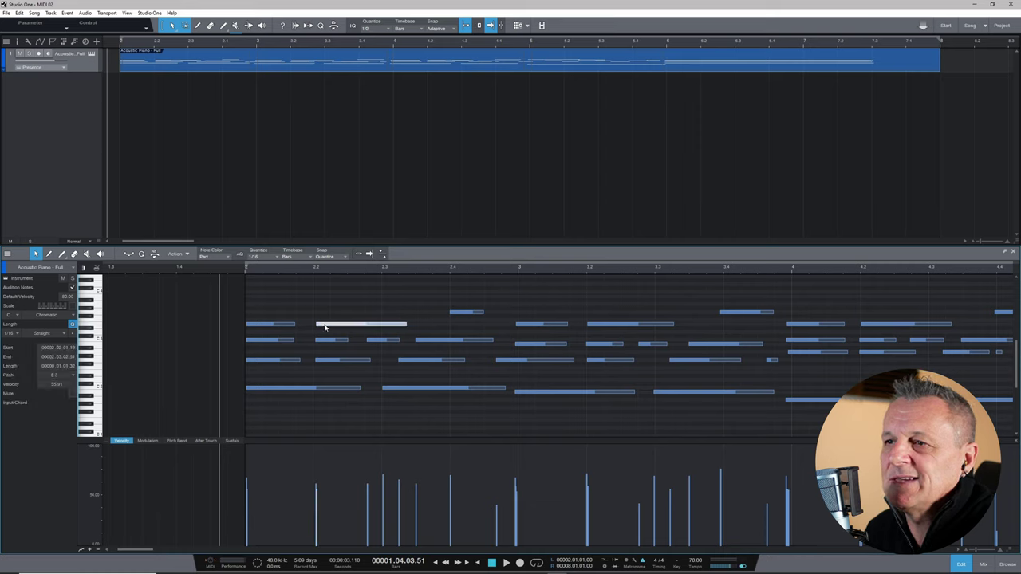
left_click_drag(323, 327, 325, 330)
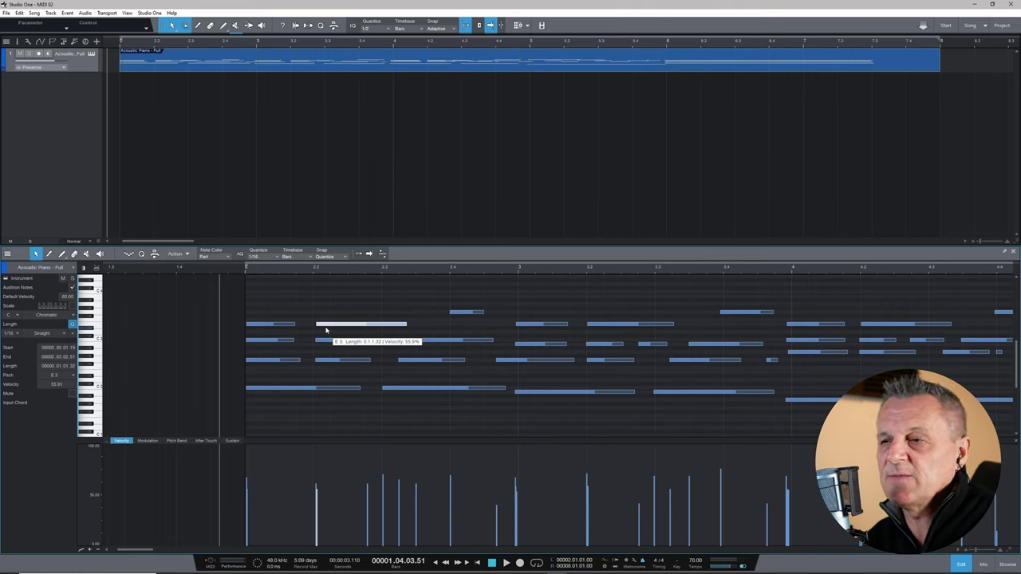
left_click_drag(325, 331, 325, 330)
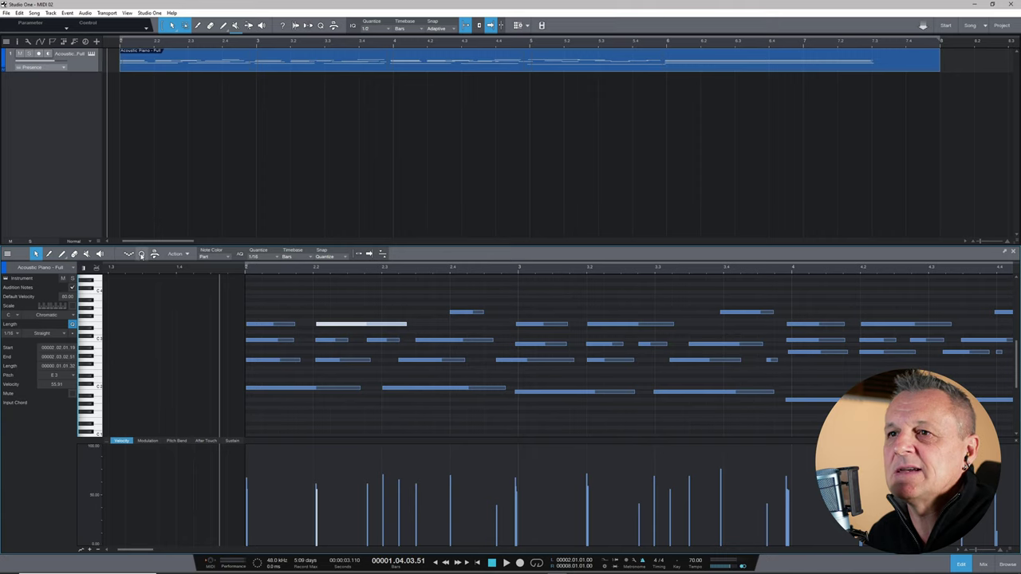
left_click(141, 254)
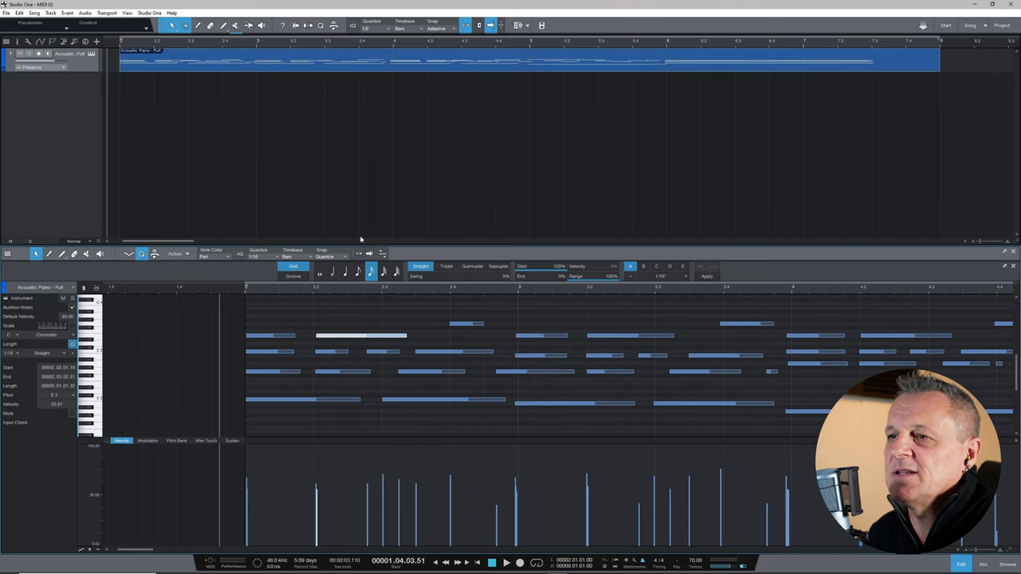
left_click(346, 275)
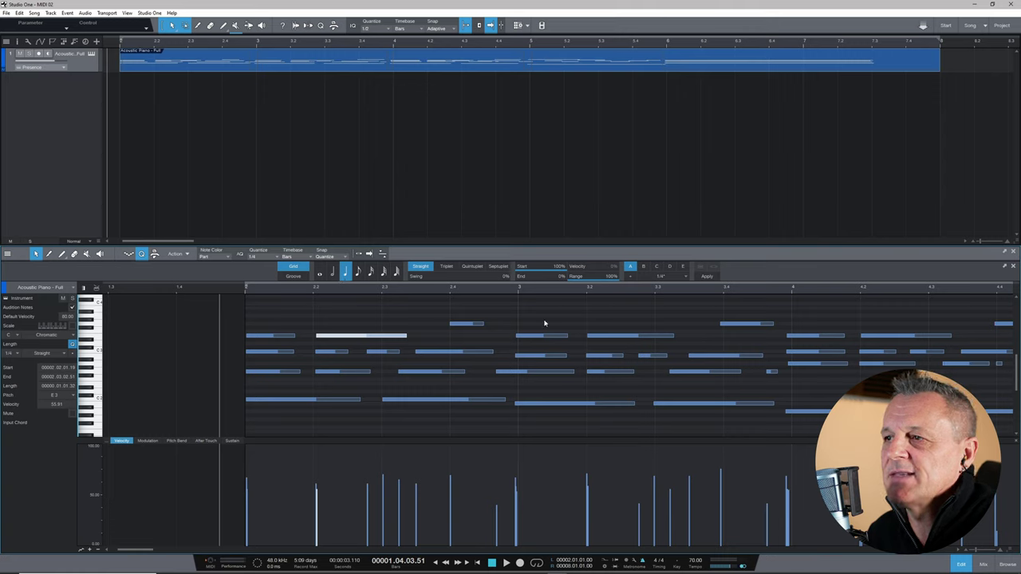
left_click(707, 276)
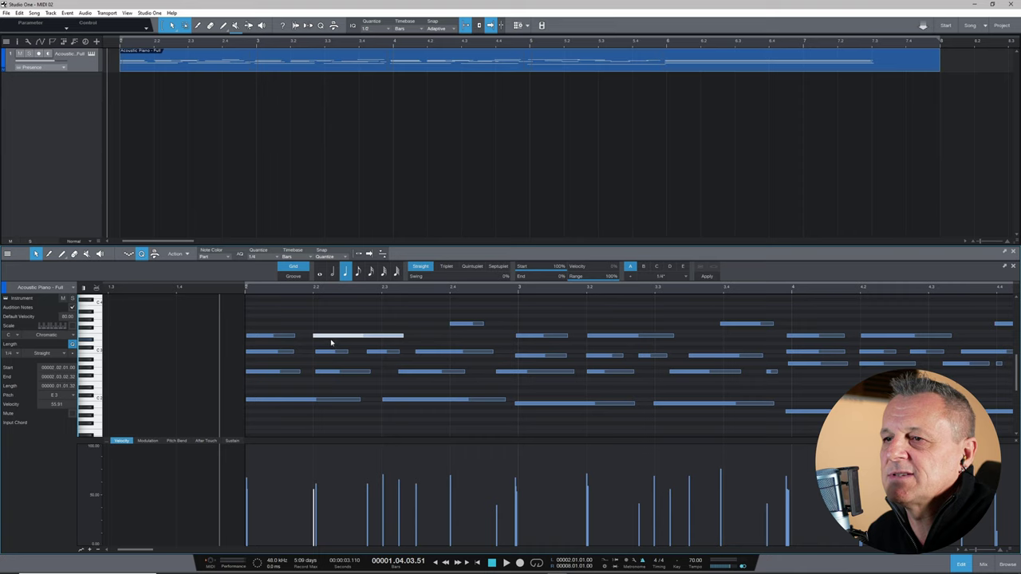
- Shift the E3 note toward beat 2.3, quantize it there to 1/4, and move it back to just after beat 2.2
left_click_drag(331, 339, 406, 336)
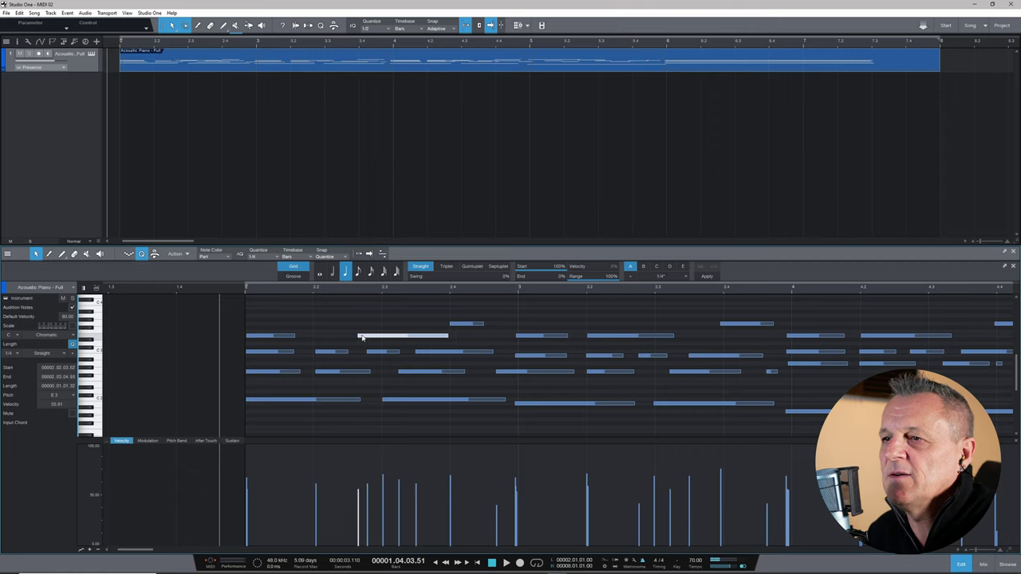
left_click(707, 277)
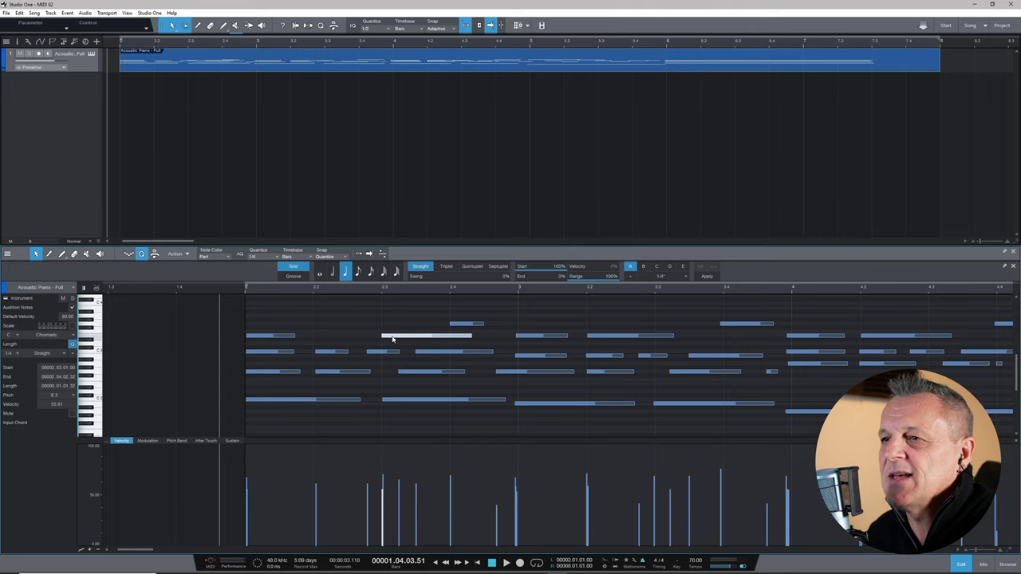
left_click_drag(393, 338, 327, 338)
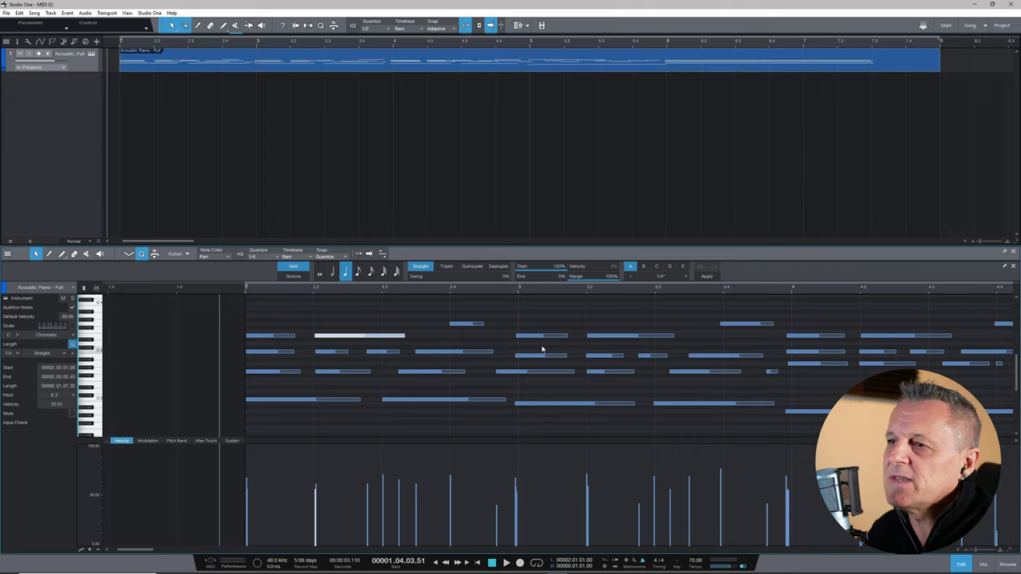
- Select the chord at the start of bar 4 and play it from just before the bar
left_click_drag(799, 318, 807, 443)
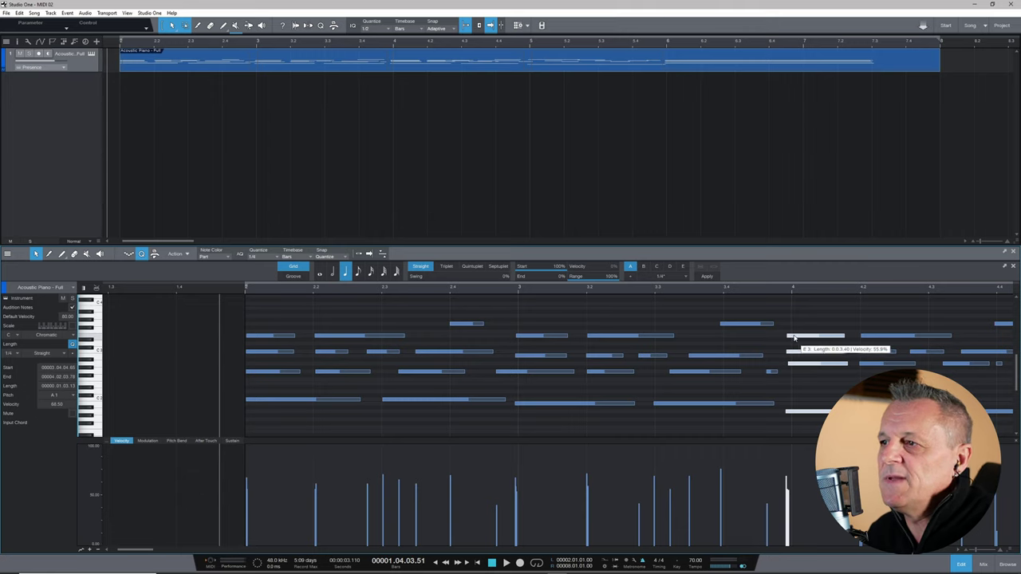
left_click(799, 393)
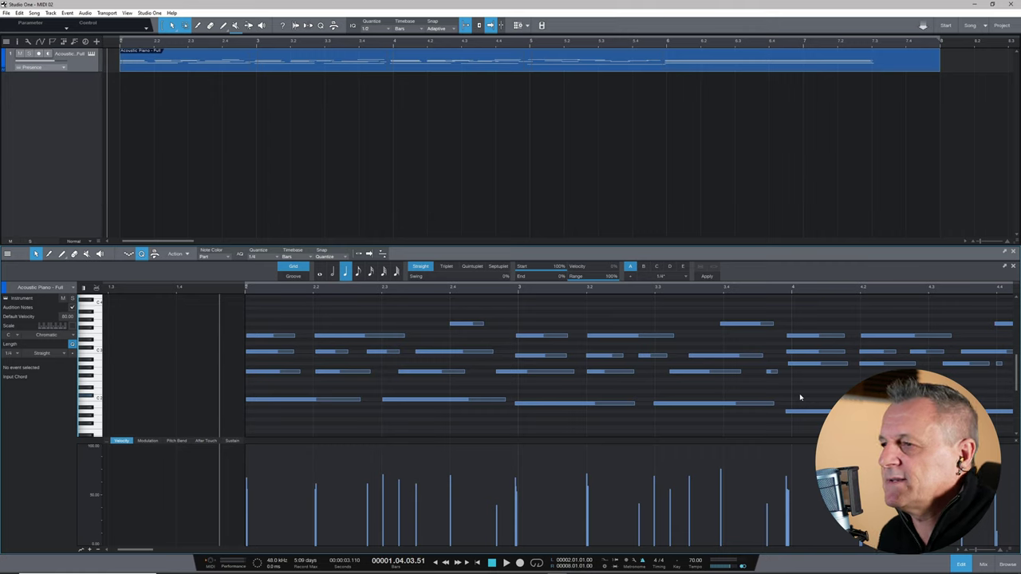
left_click_drag(801, 312, 798, 410)
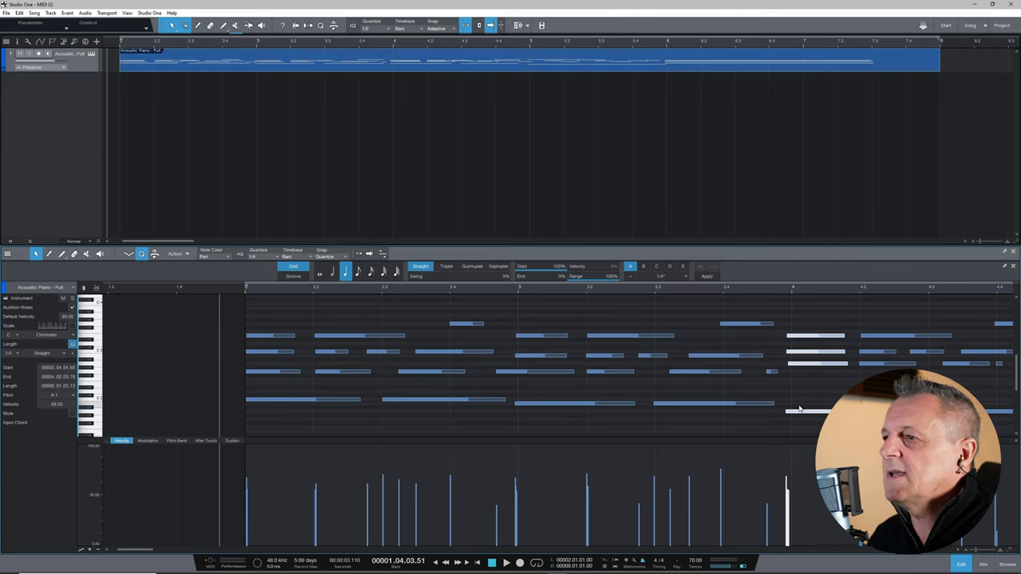
left_click(774, 289)
key("f")
key("space")
key("space")
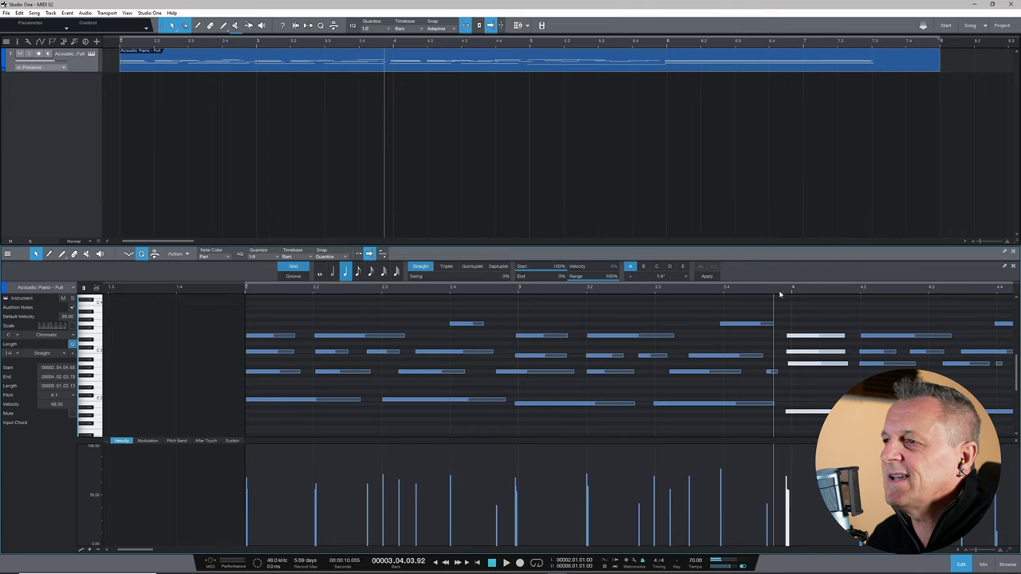
- Quantize the selected bar 4 chord to 1/4 and play it again
key("q")
key("space")
key("space")
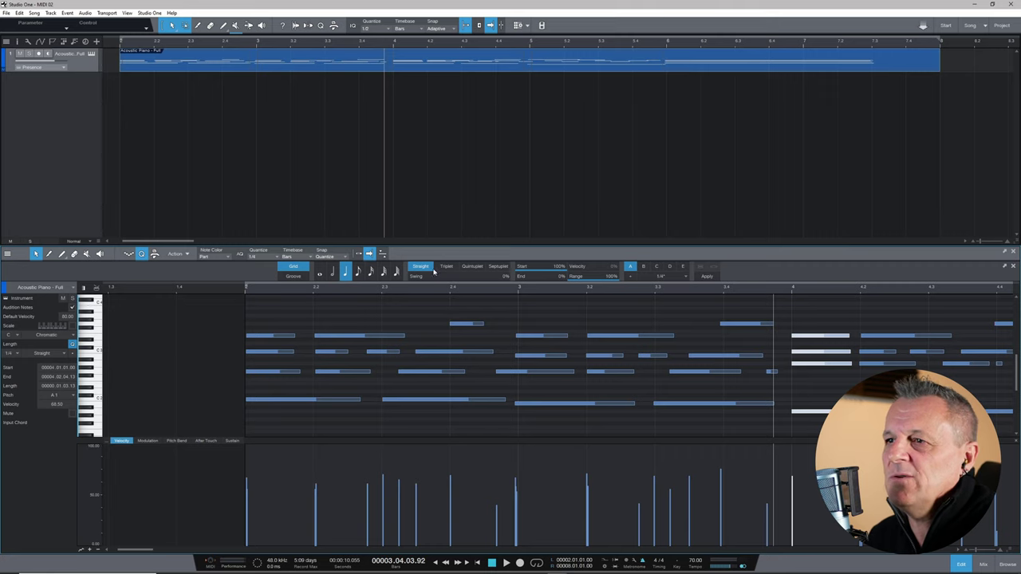
mouse_move(628, 279)
left_mouse_down()
mouse_move(597, 281)
mouse_move(629, 281)
left_mouse_up()
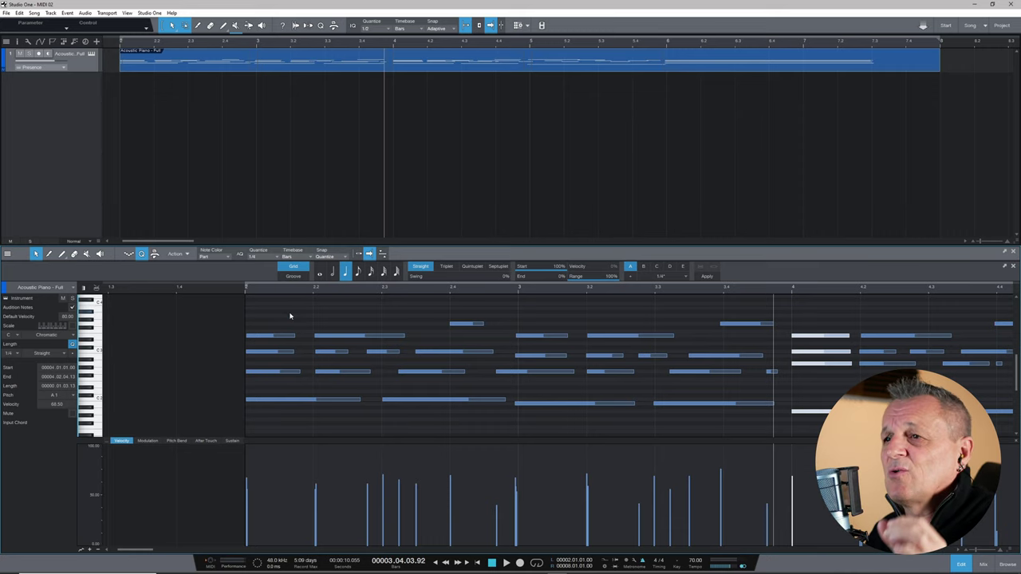
left_click(253, 256)
left_click(338, 270)
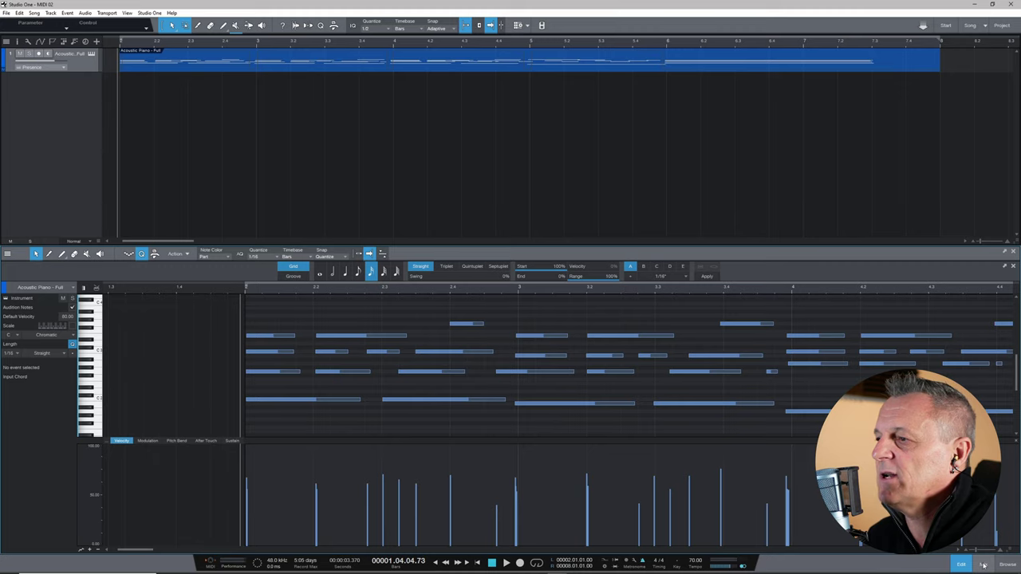
- Open the mix console and show its instrument rack
left_click(983, 565)
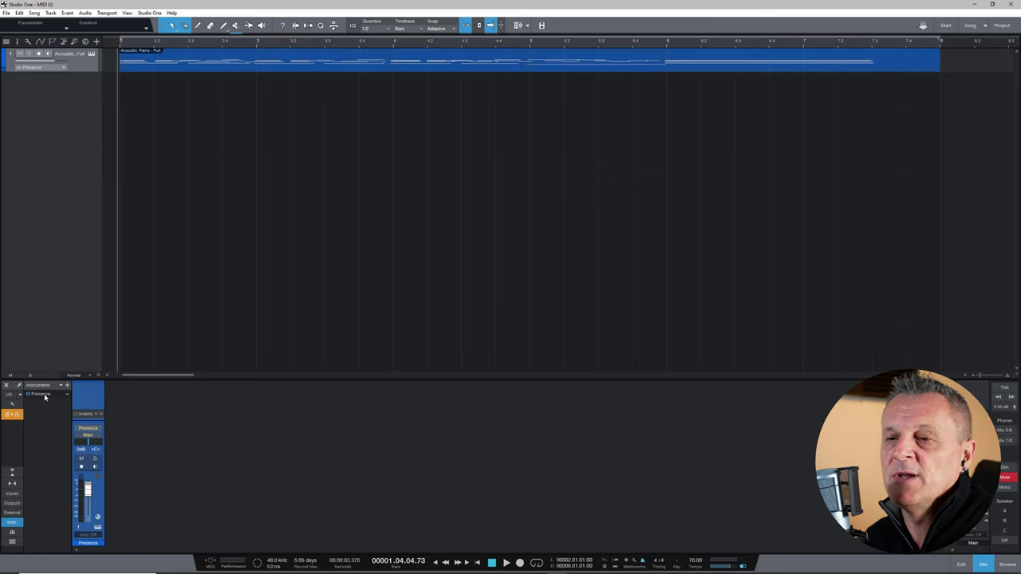
left_click(11, 524)
left_click(12, 524)
left_click(11, 524)
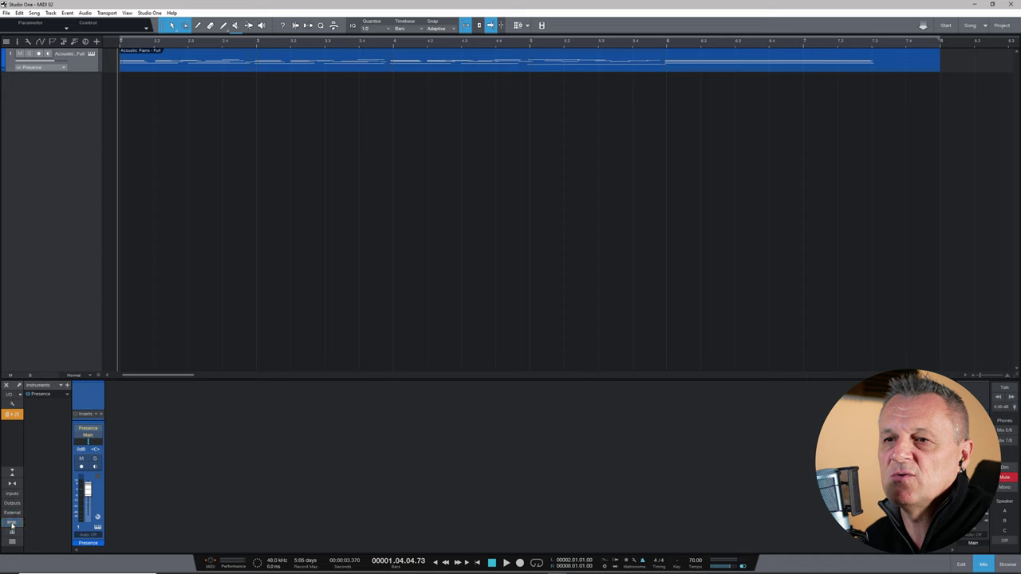
left_click(11, 524)
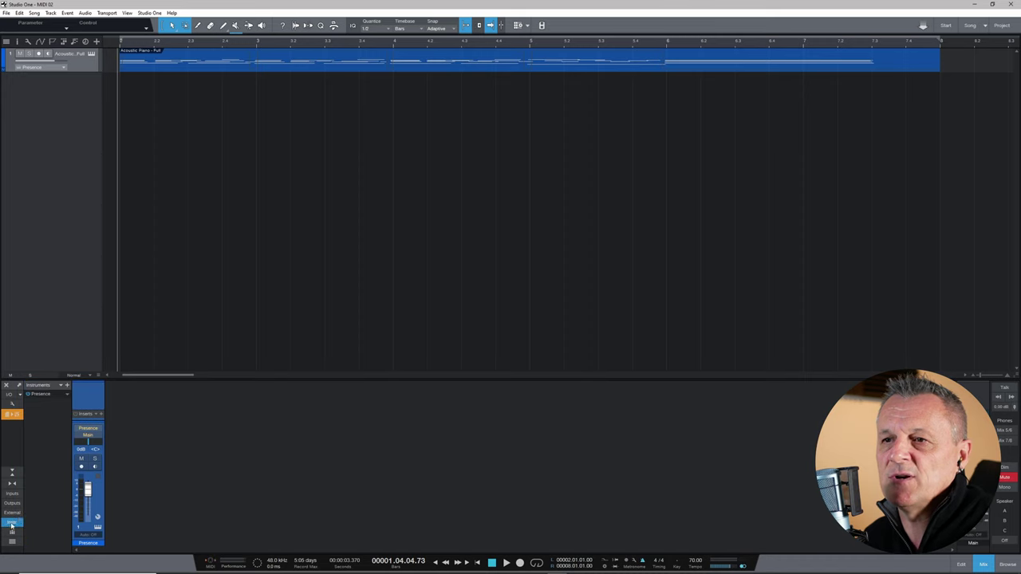
- Rename the Presence instrument in the rack as Piano
left_click(67, 395)
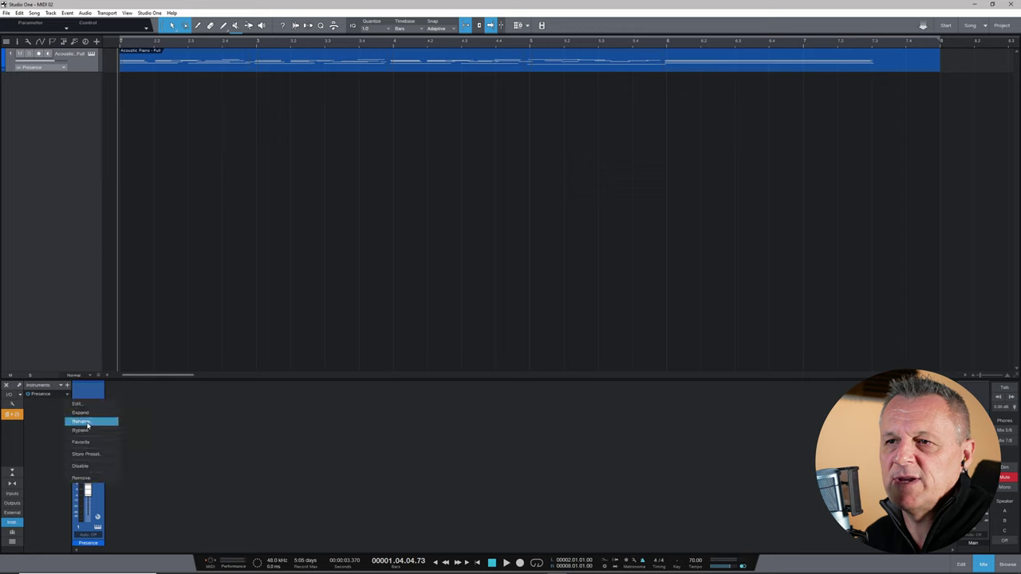
left_click(80, 421)
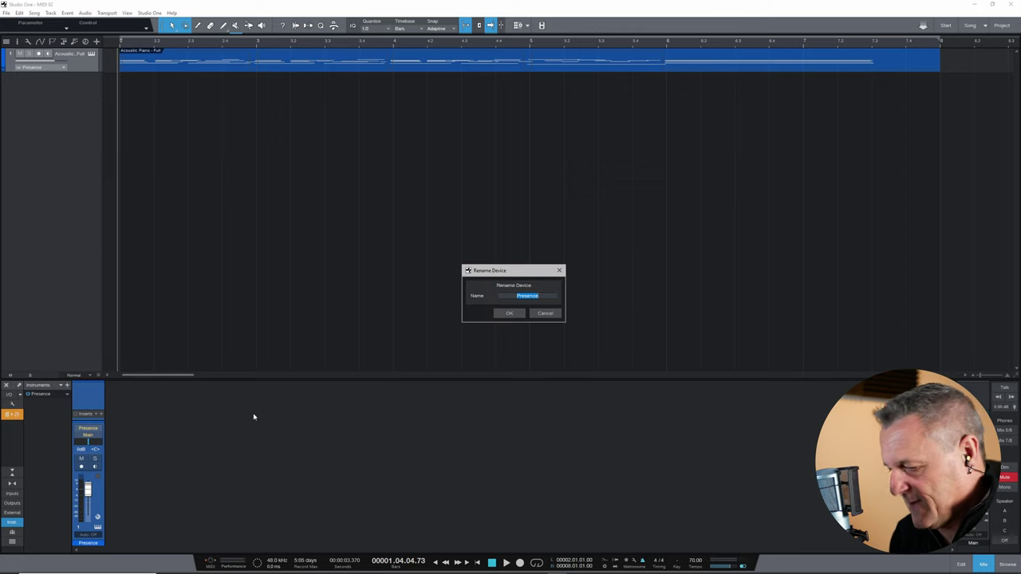
type("Piano")
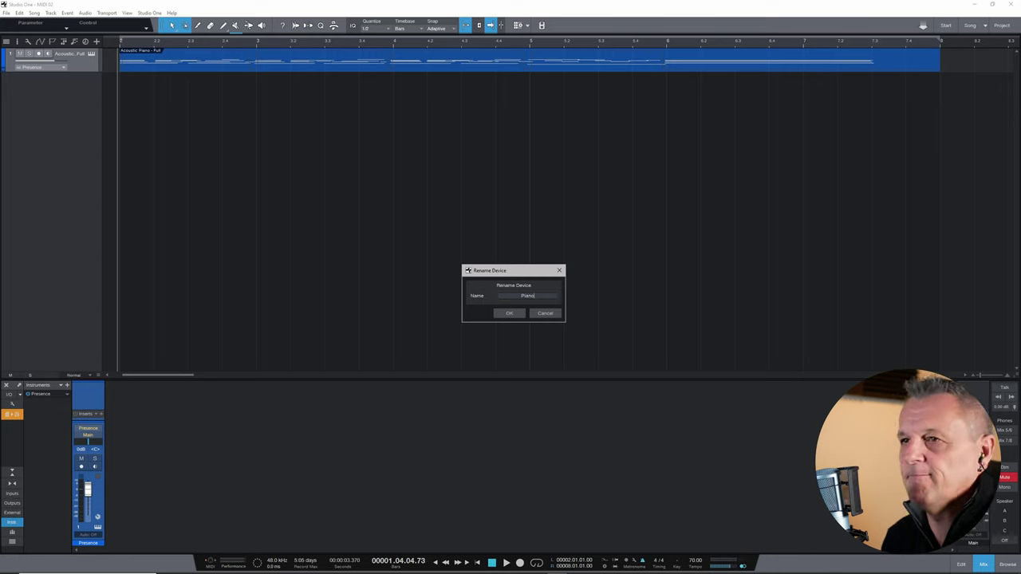
key("Return")
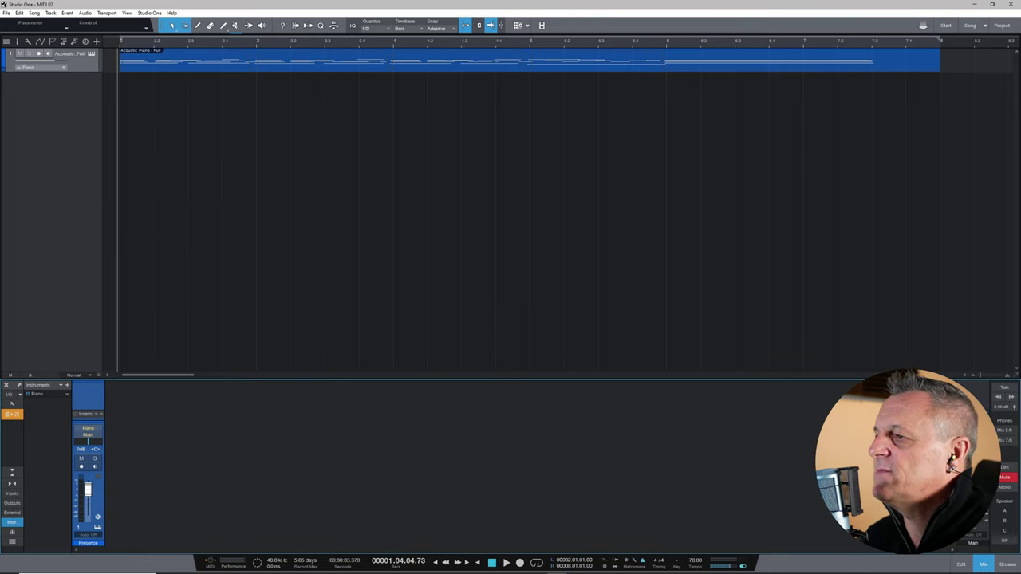
- Load PreSonus Presence with the Nylon Guitar Full preset as a second instrument in the rack
left_click(1007, 563)
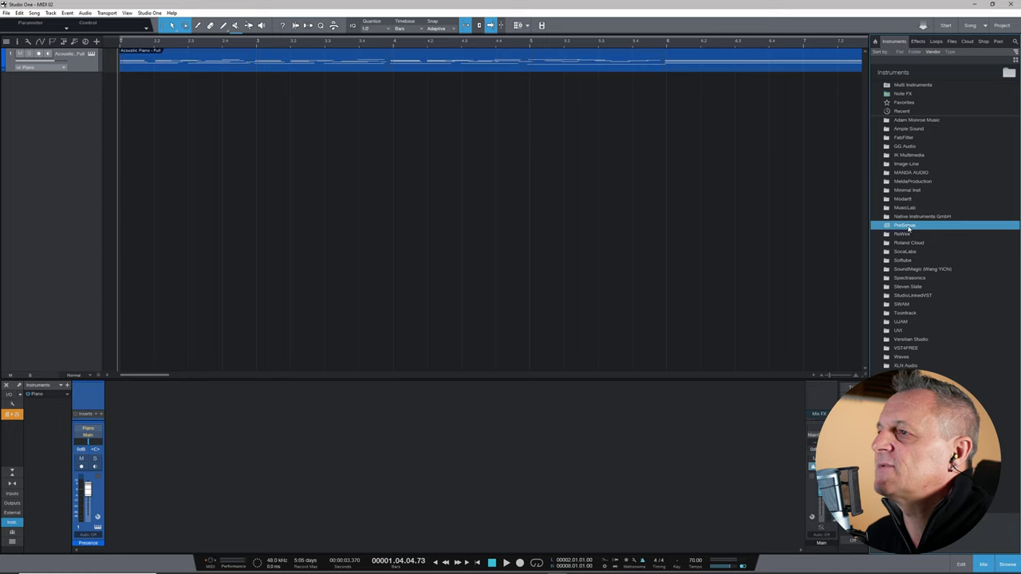
double_click(907, 228)
double_click(898, 112)
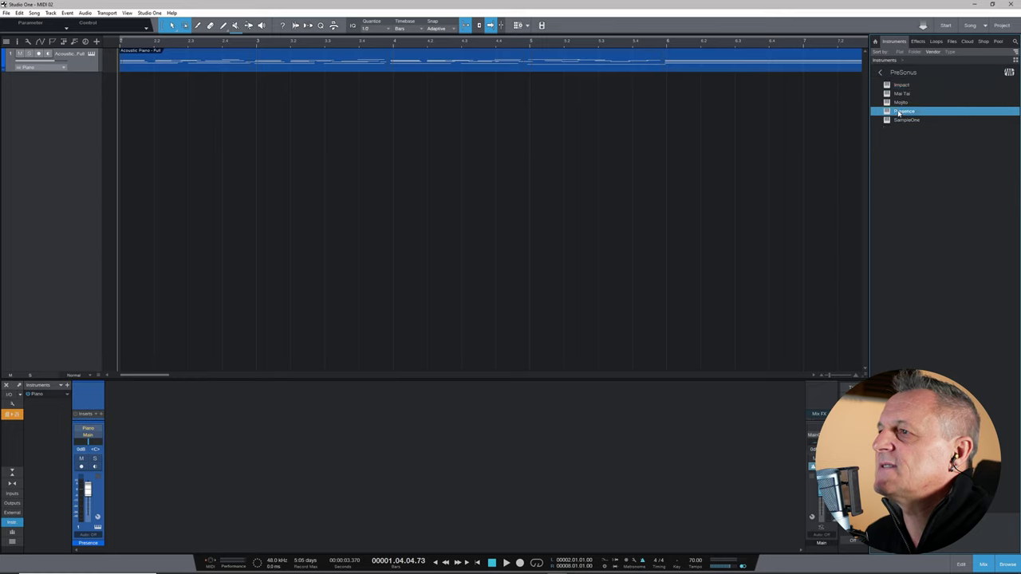
double_click(898, 112)
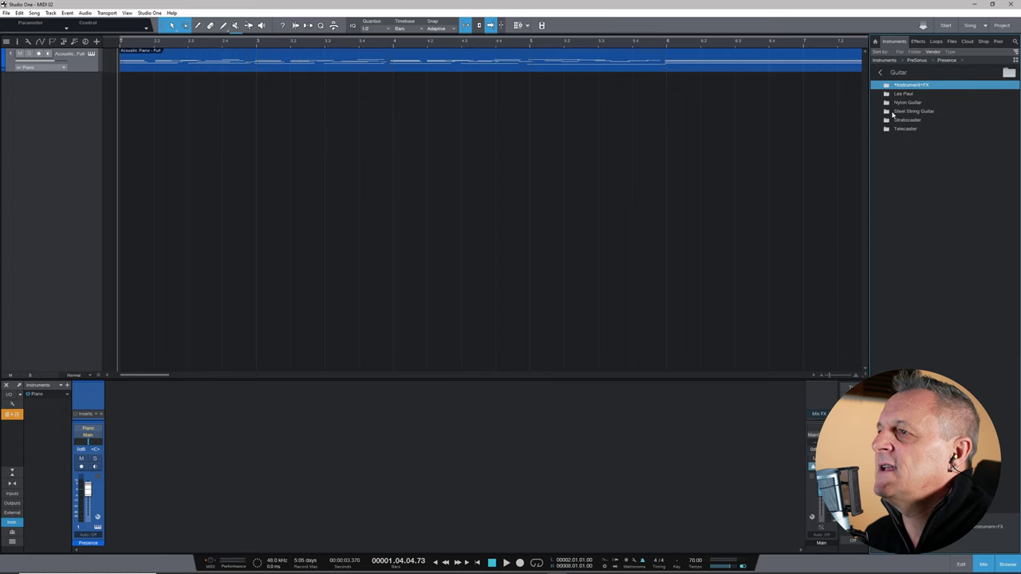
double_click(898, 103)
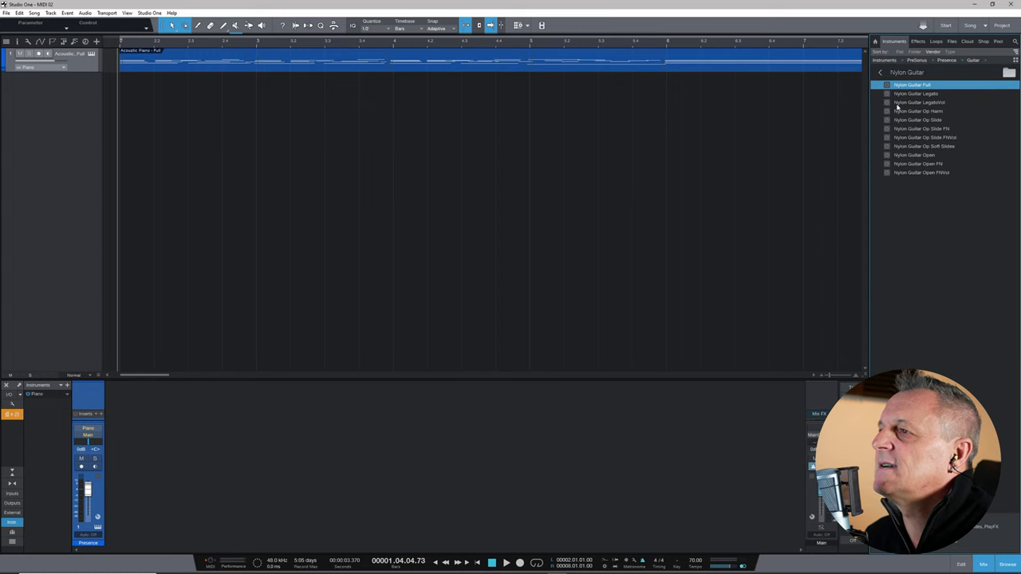
left_click_drag(906, 86, 48, 416)
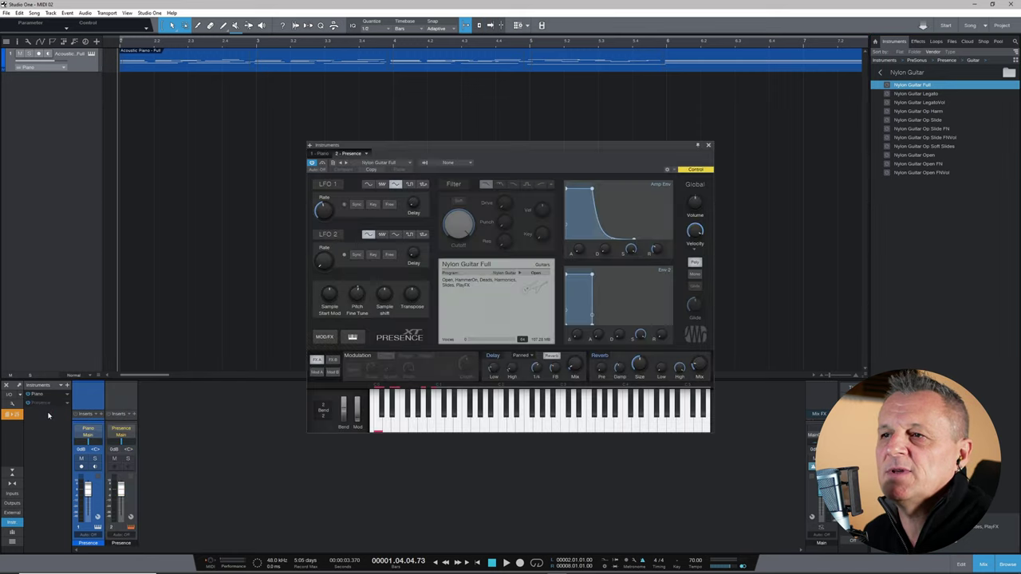
- Audition a few notes of the nylon guitar on its virtual keyboard and close the instrument window
left_click(486, 419)
left_click(502, 418)
left_click(519, 419)
left_click(549, 421)
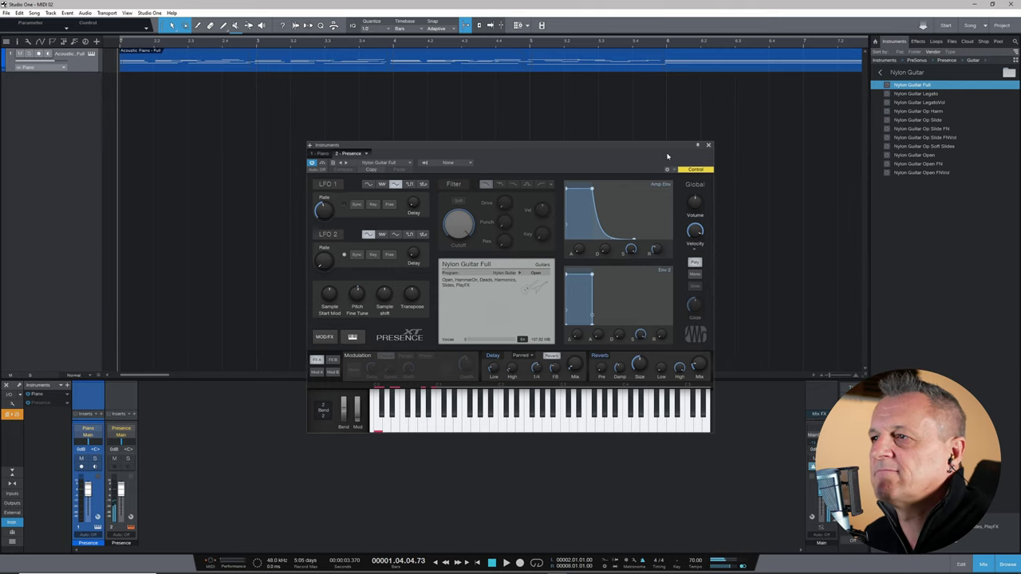
left_click(708, 146)
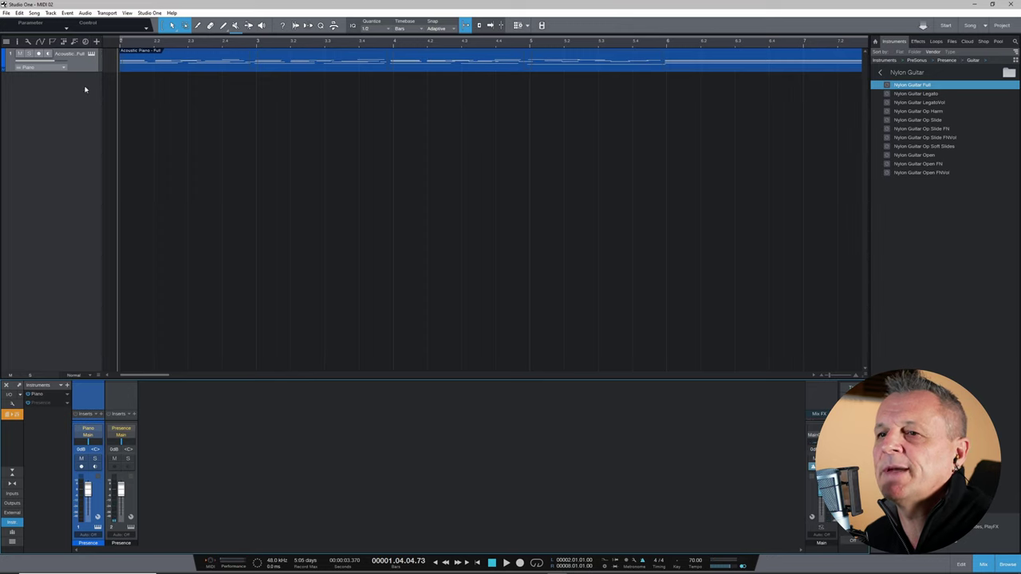
- Rename the second Presence instrument in the rack as Guitar
right_click(68, 404)
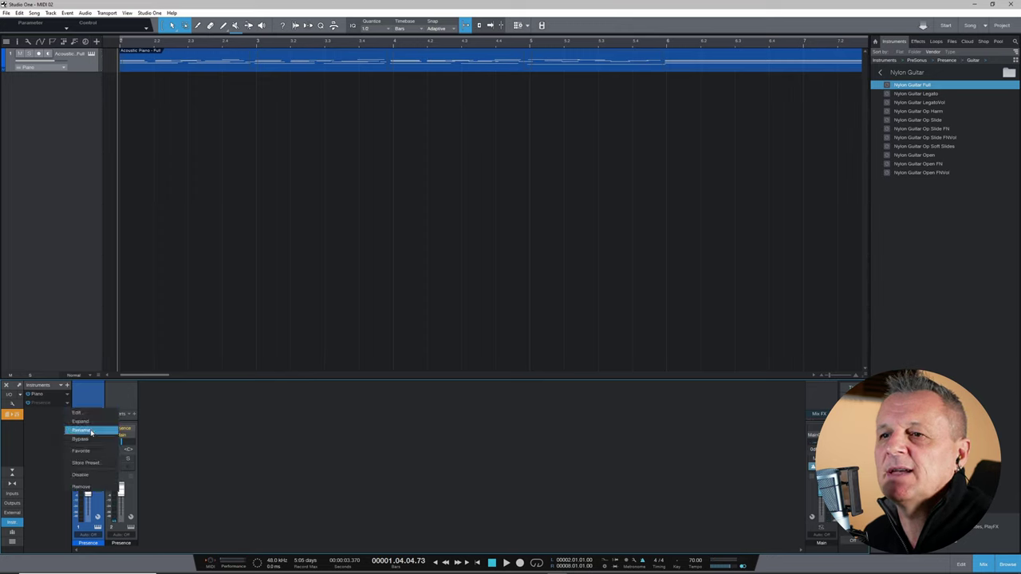
left_click(89, 434)
type("Guitar")
key("Return")
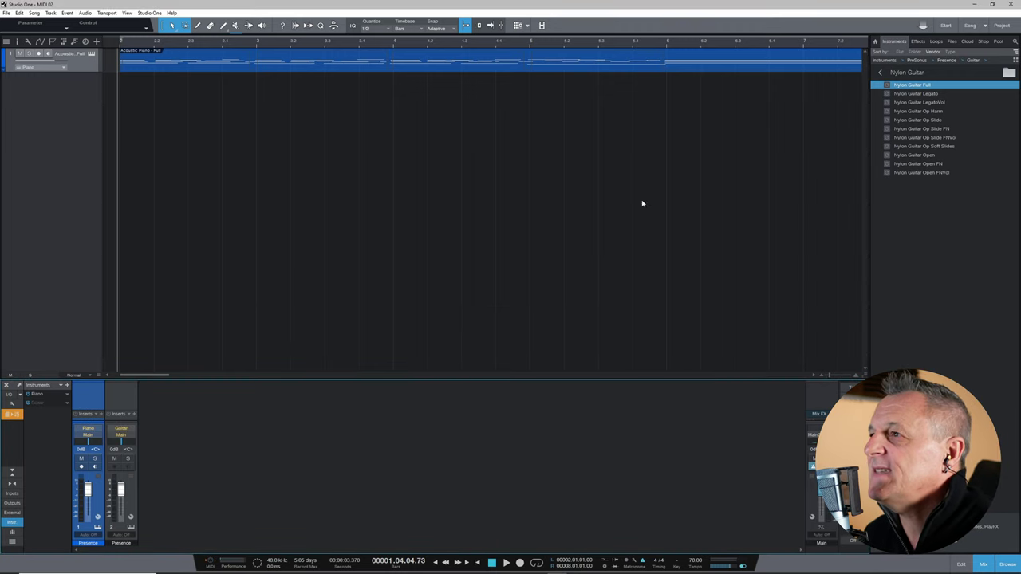
- Load PreSonus Presence with the Wurlitzer Full preset from Keyboards as a third instrument in the rack and close its window
left_click(882, 73)
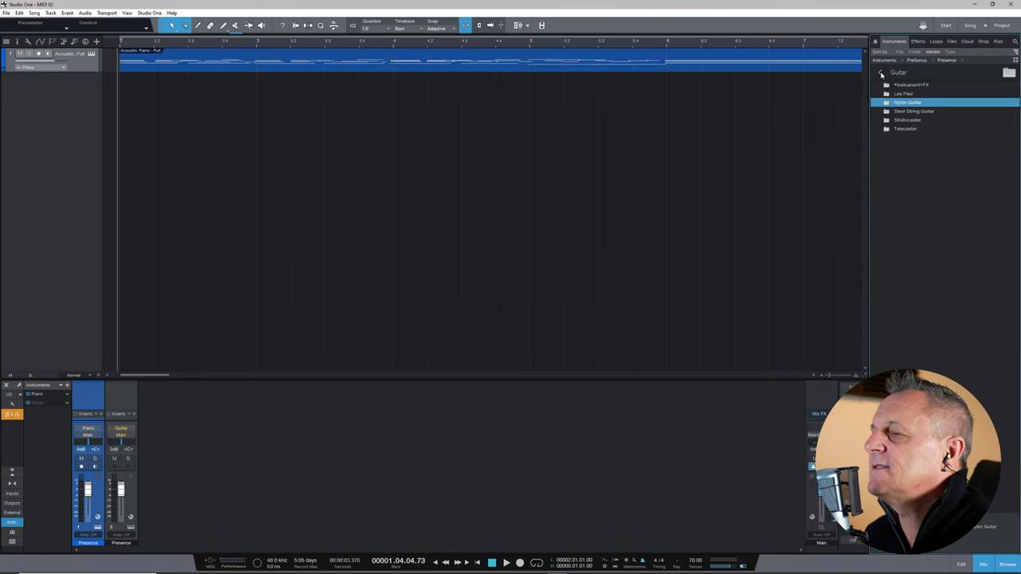
left_click(882, 73)
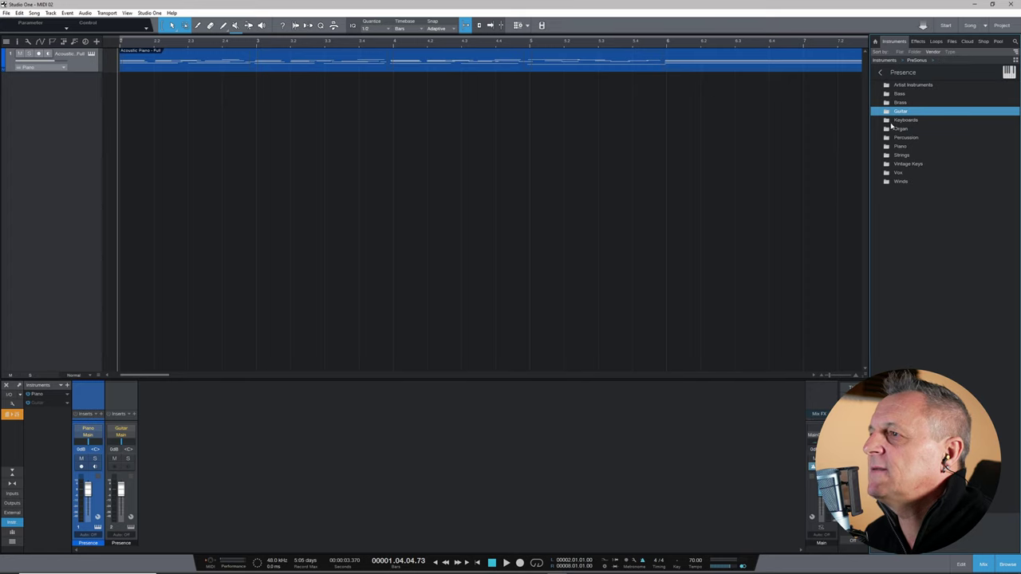
left_click(893, 126)
left_click(901, 120)
left_click_drag(909, 94, 49, 435)
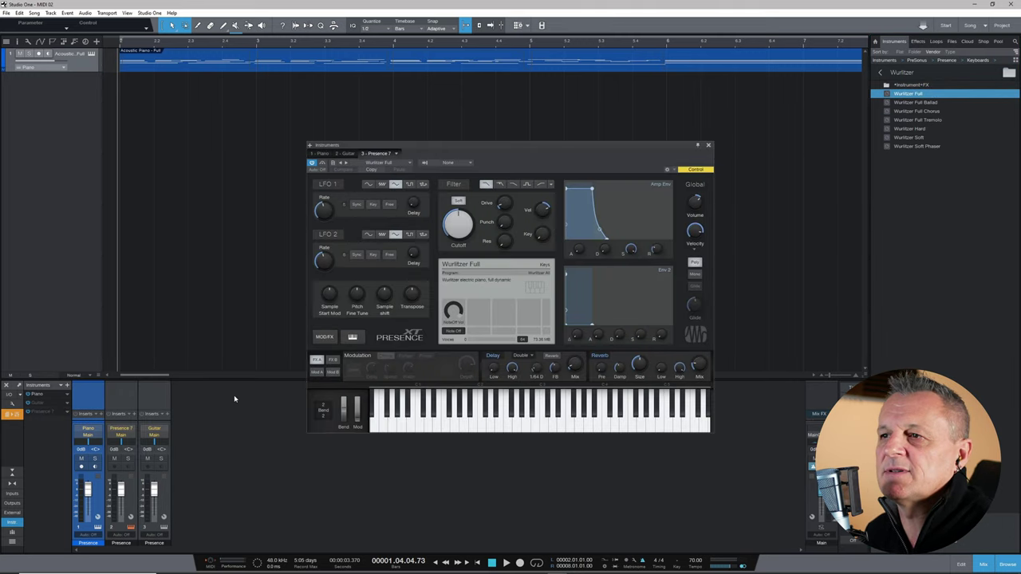
left_click(706, 146)
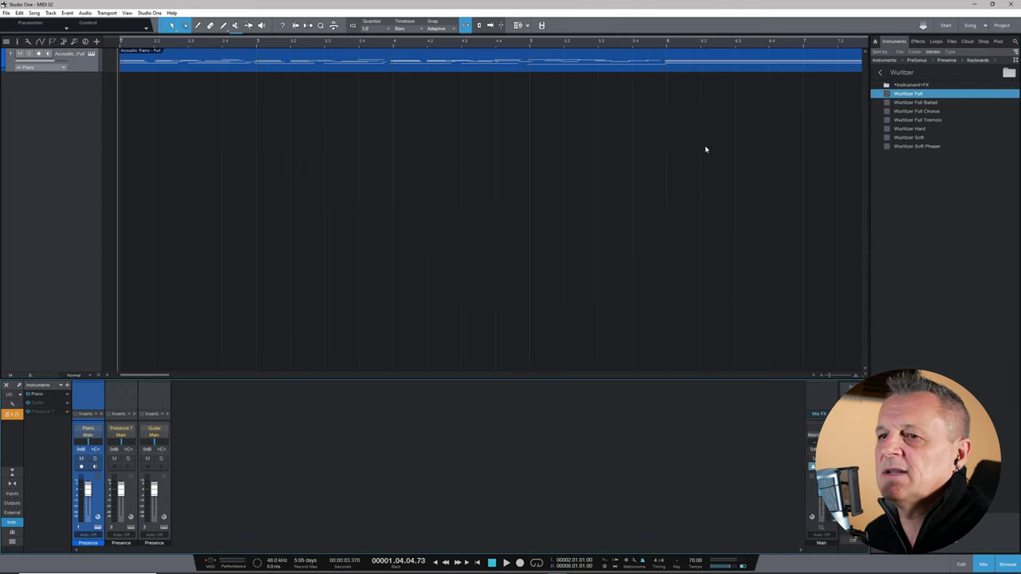
- Rename the third Presence instrument in the rack as Wurli
right_click(64, 411)
left_click(92, 439)
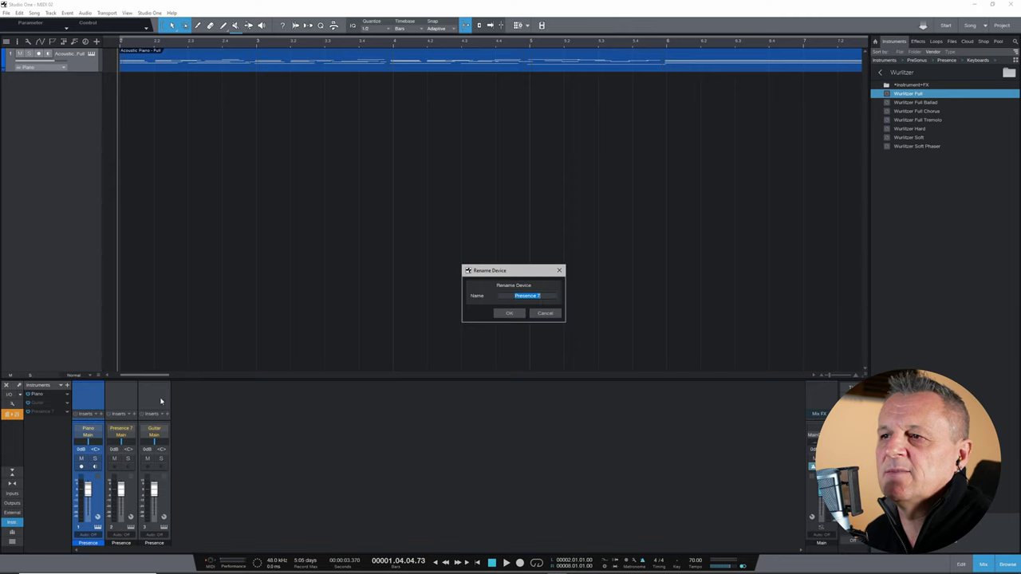
type("W")
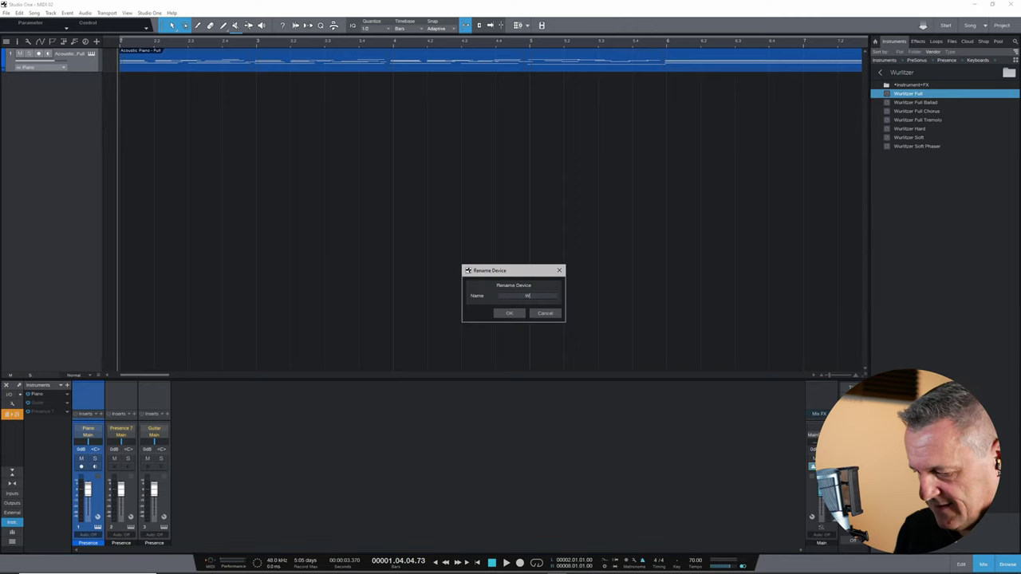
type("ur")
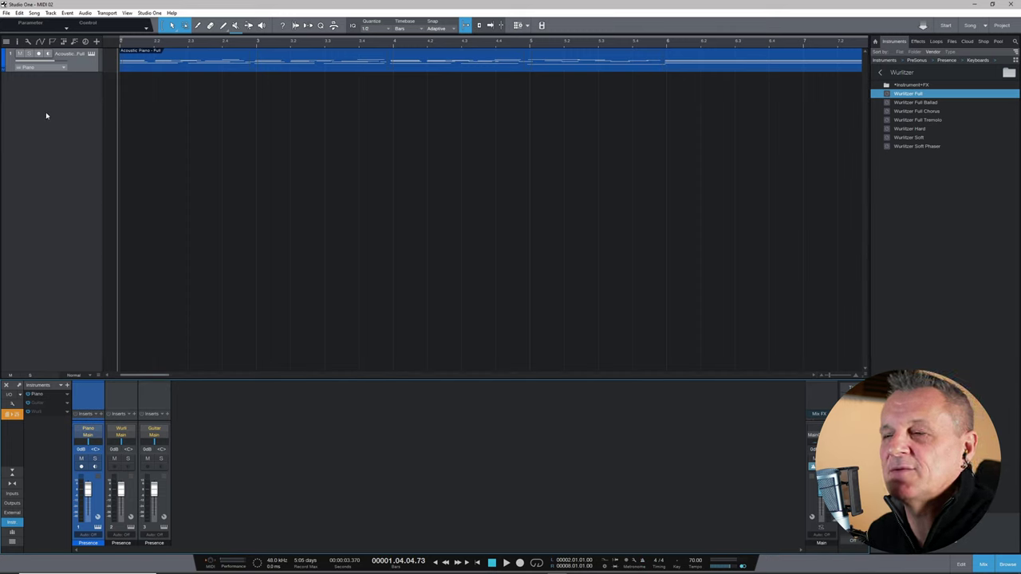
- Play back the recorded MIDI part through the Piano instrument and stop playback
key("space")
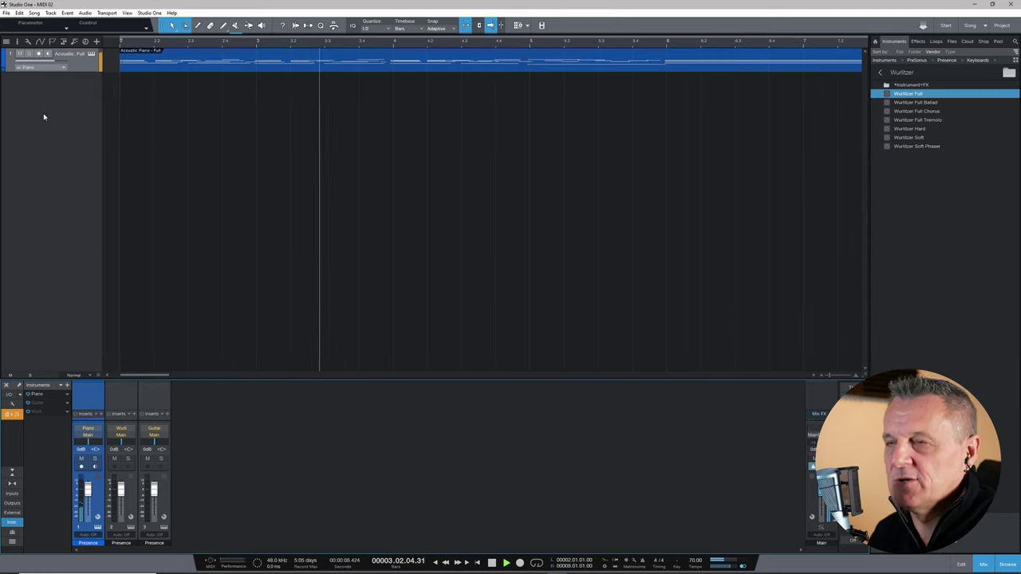
key("space")
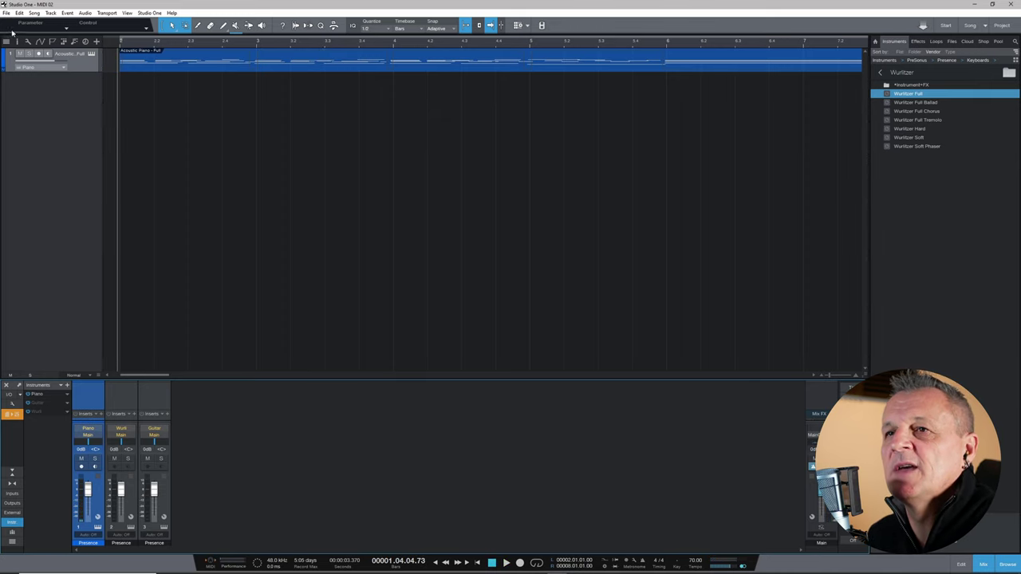
- Switch the recorded track's instrument output to Guitar and audition the MIDI part with that sound
left_click(62, 69)
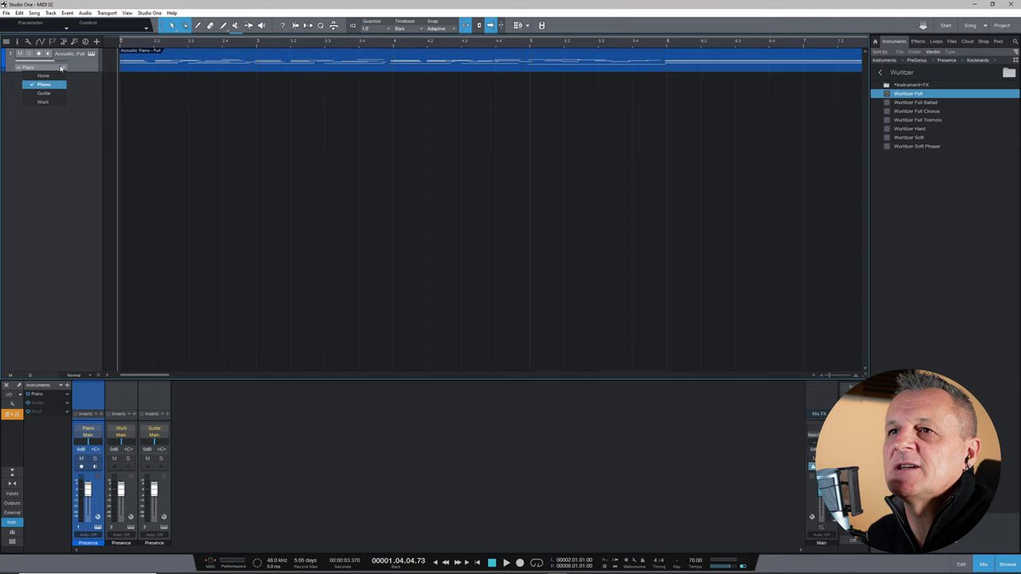
left_click(44, 93)
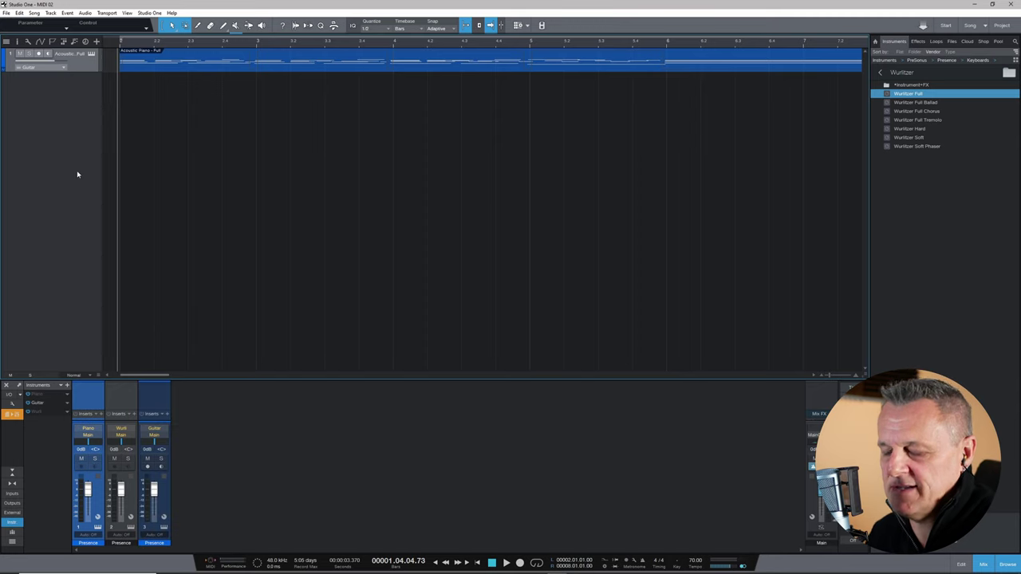
key("space")
key("space")
key("space")
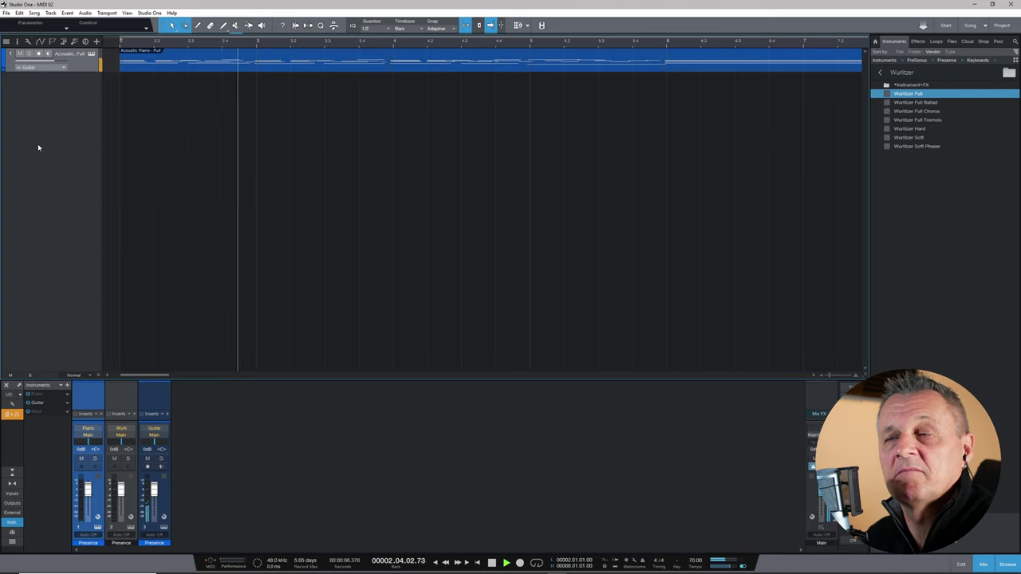
key("space")
- Switch the recorded track's instrument output to Wurli and audition the MIDI part with the Wurlitzer sound
left_click(41, 70)
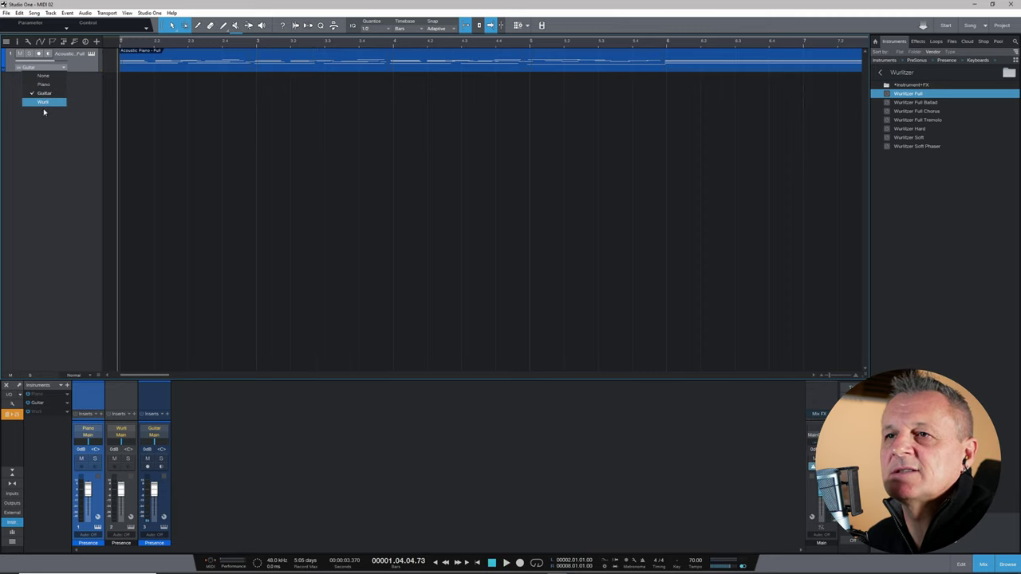
left_click(44, 102)
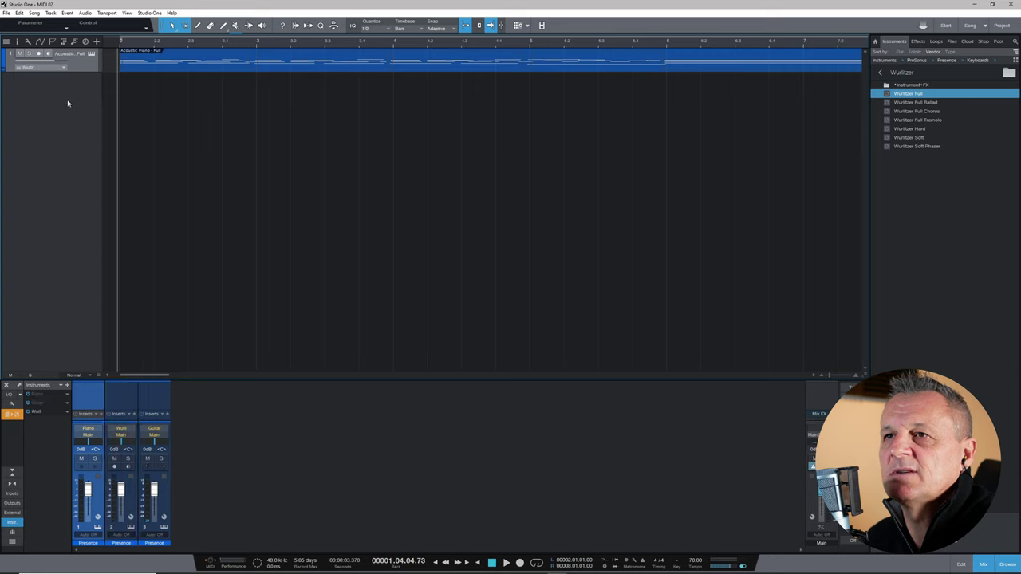
key("space")
key("space")
key("space")
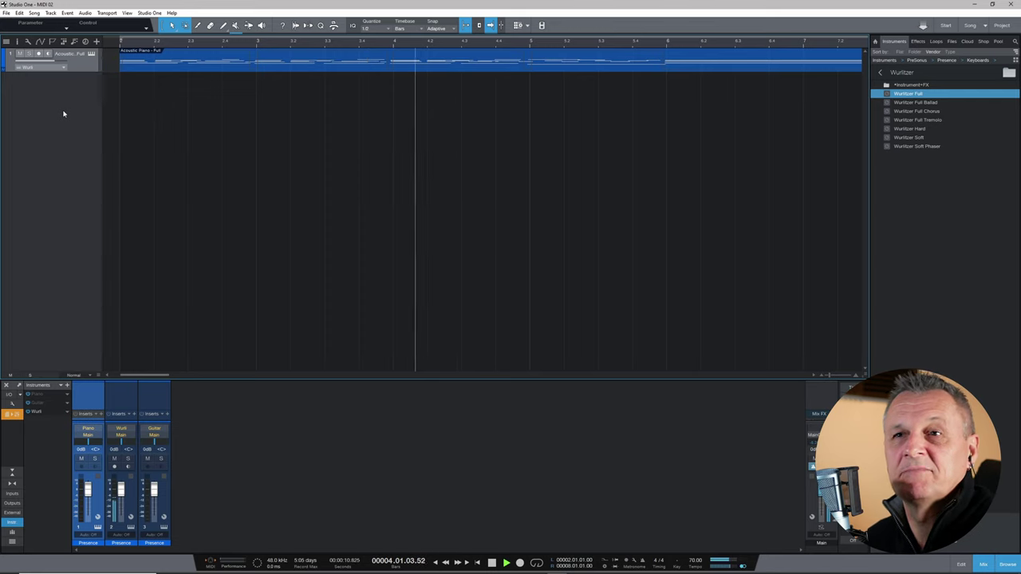
key("space")
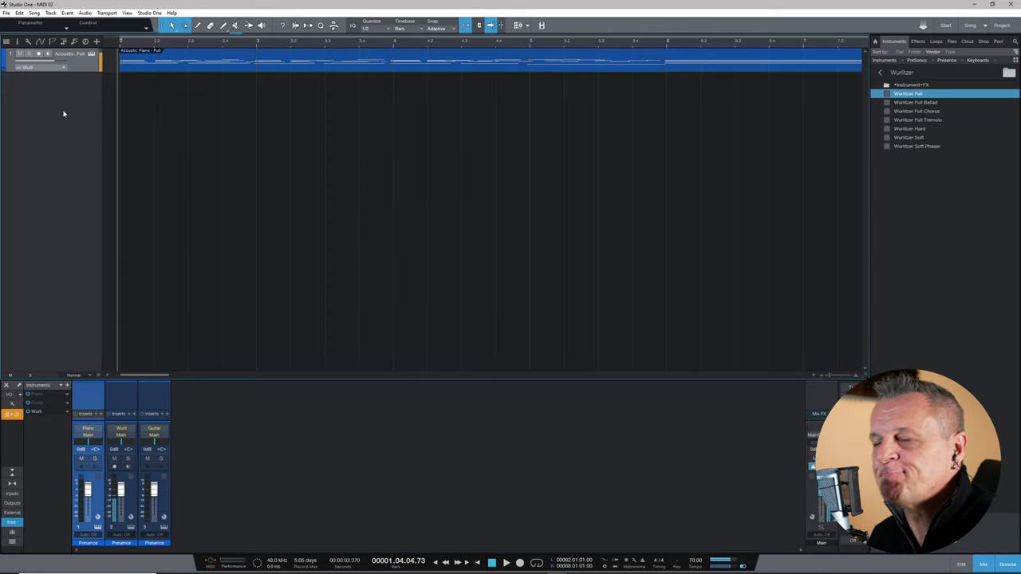